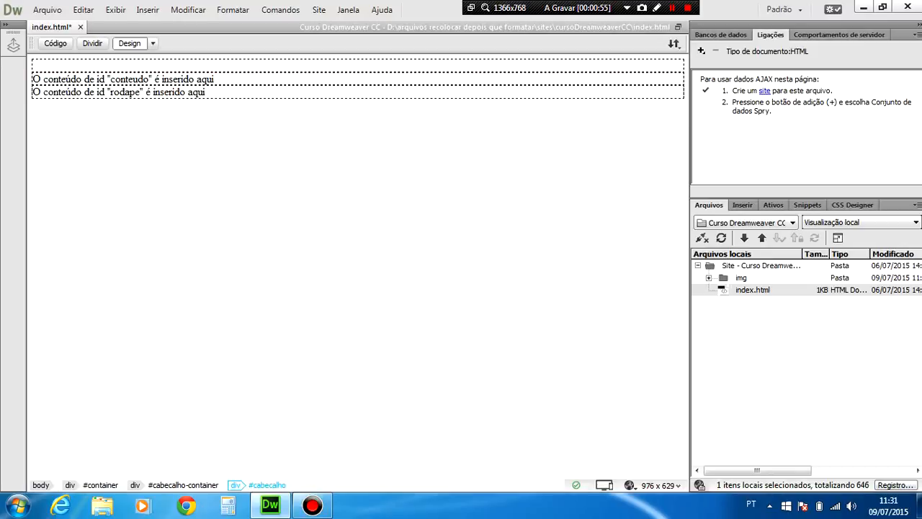
Insert the logo image from the site's img folder into the empty cabecalho div and place the cursor after it.
left_click(149, 11)
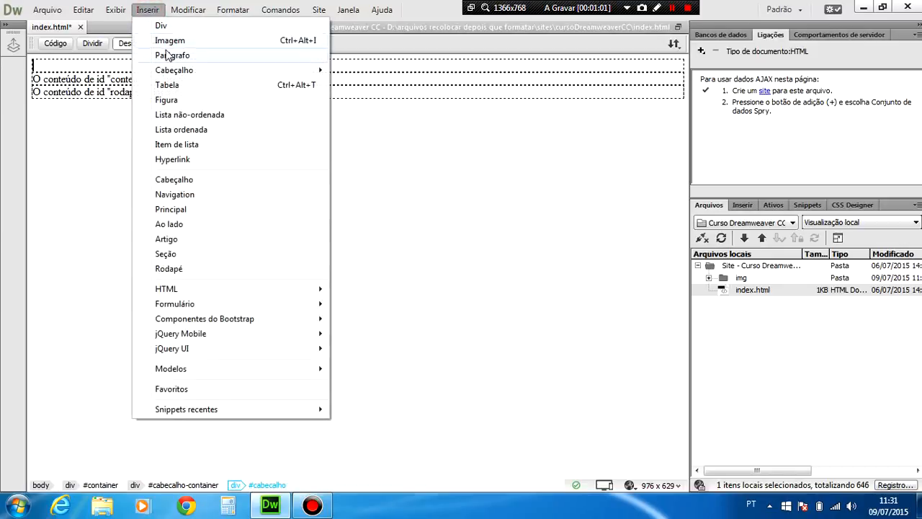
left_click(148, 4)
left_click(170, 9)
mouse_move(149, 10)
left_click(170, 41)
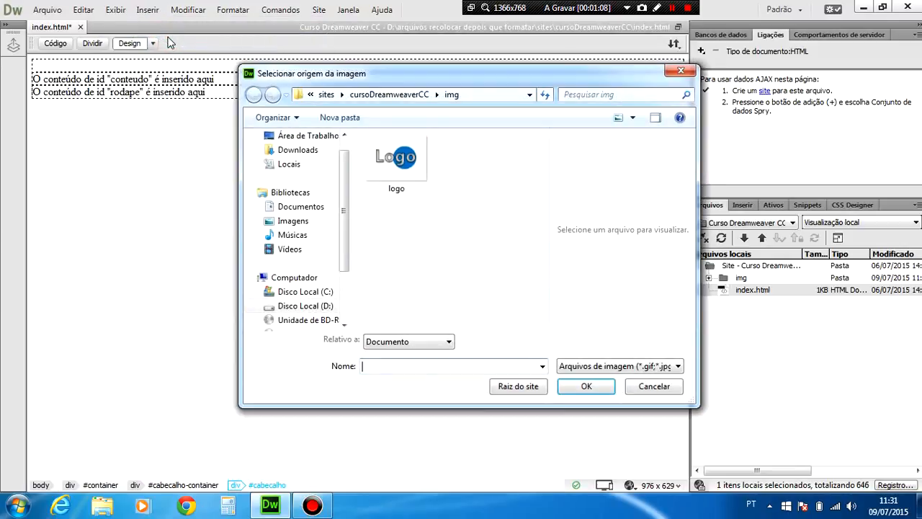
double_click(387, 163)
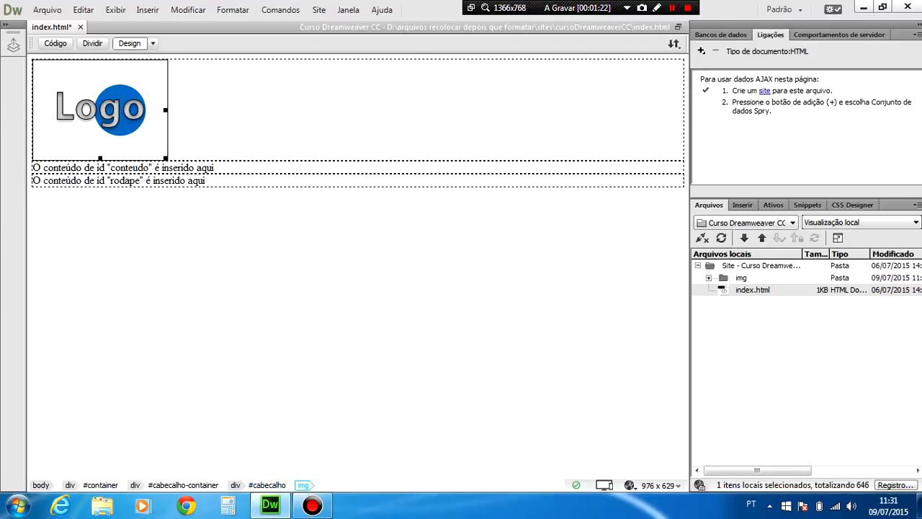
left_click(214, 119)
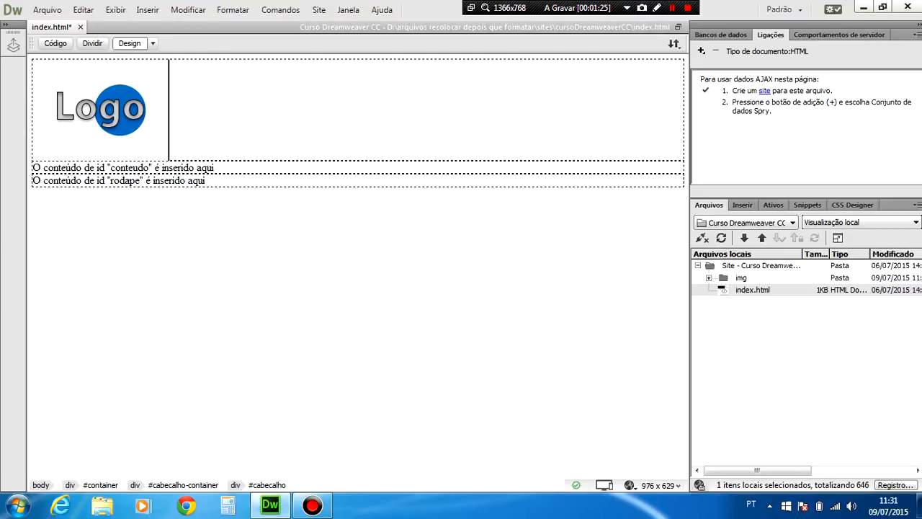
left_click(148, 10)
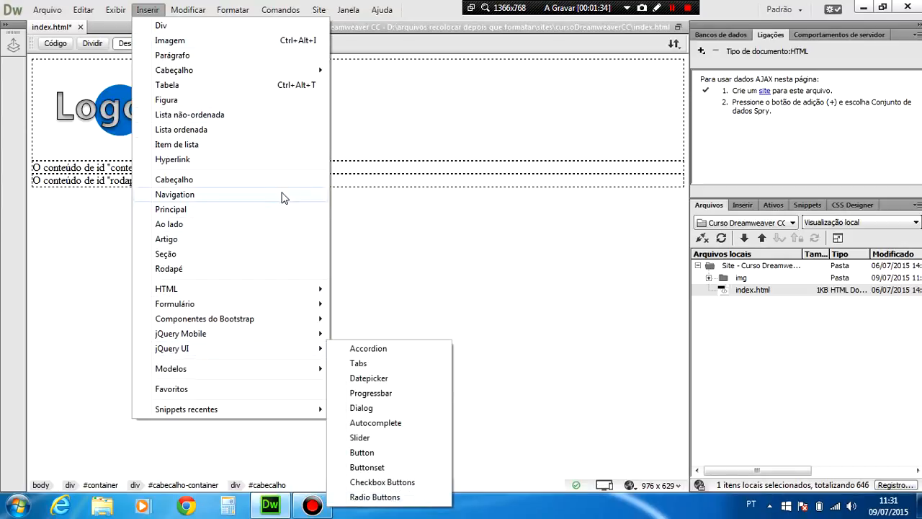
left_click(348, 9)
left_click(424, 7)
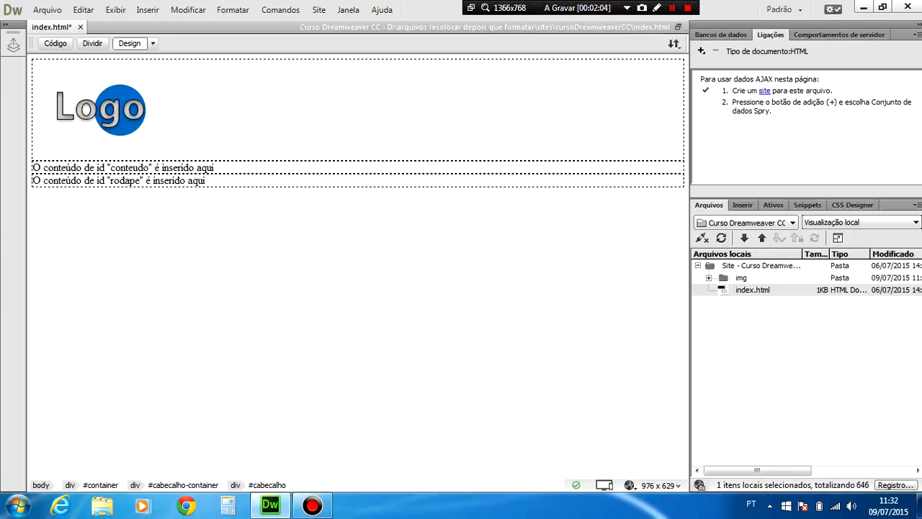
left_click(148, 11)
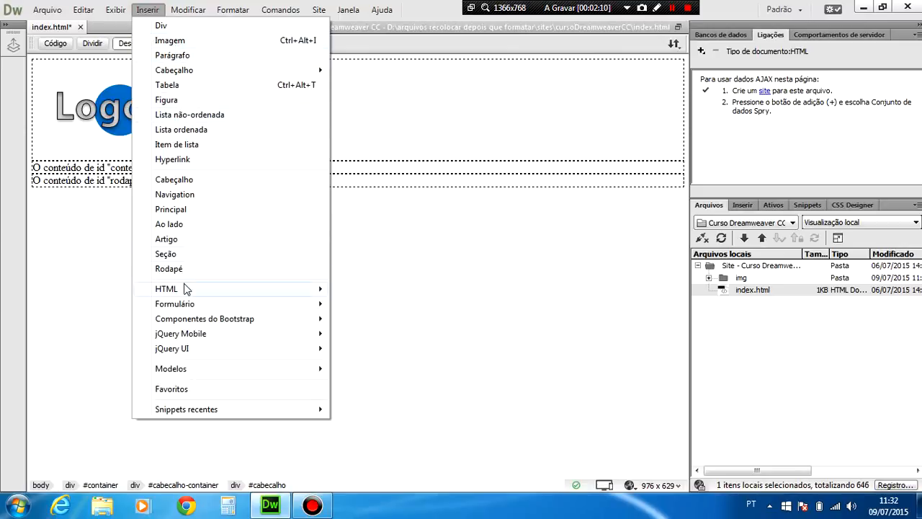
mouse_move(184, 295)
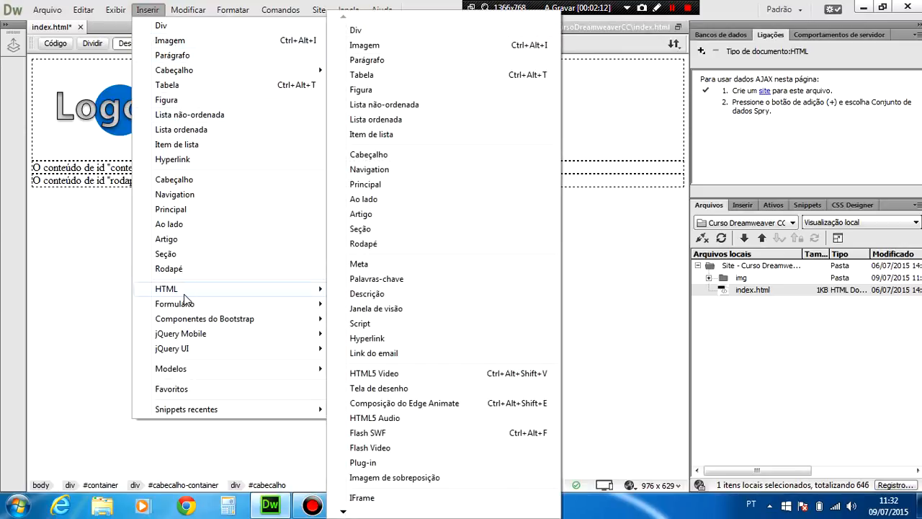
left_click(744, 205)
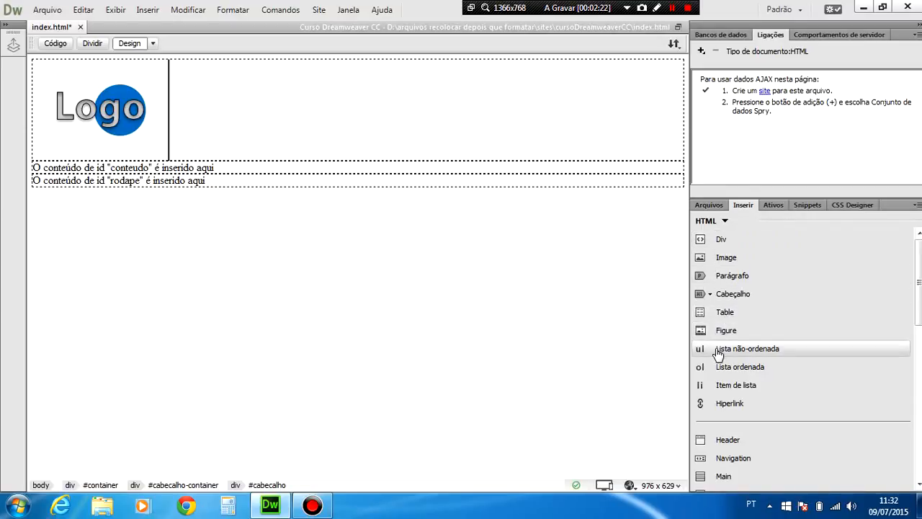
Try to insert an unordered list after the logo in the cabecalho div.
left_click(146, 10)
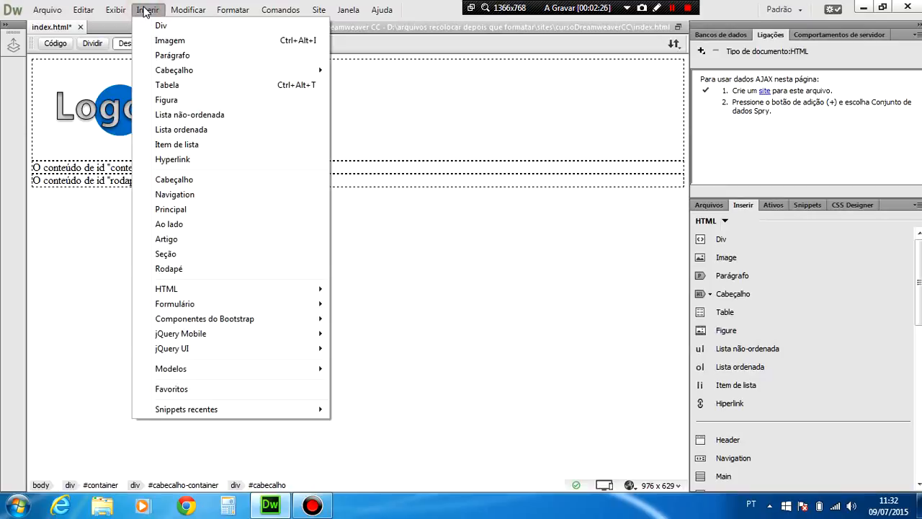
left_click(179, 118)
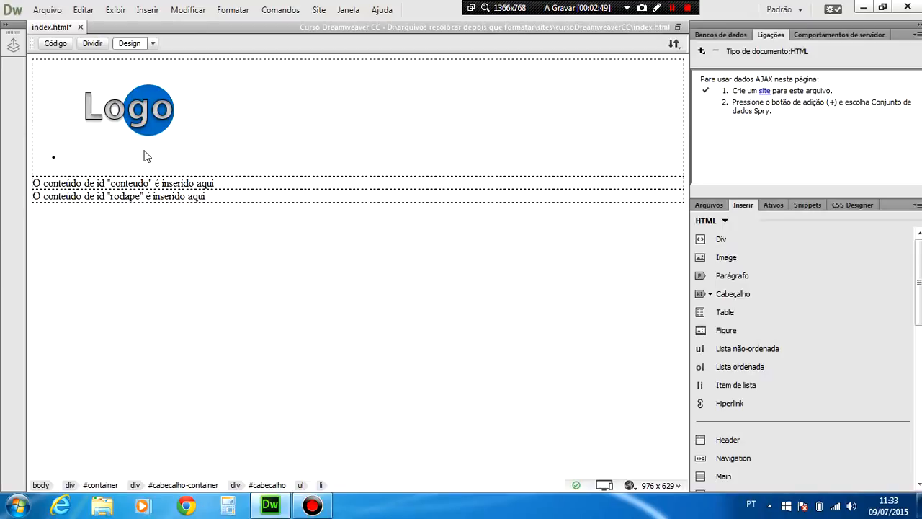
type("g")
key("BackSpace")
Check the ul and li tags around the logo in the source code and undo the list insertion in the design view.
left_click(55, 44)
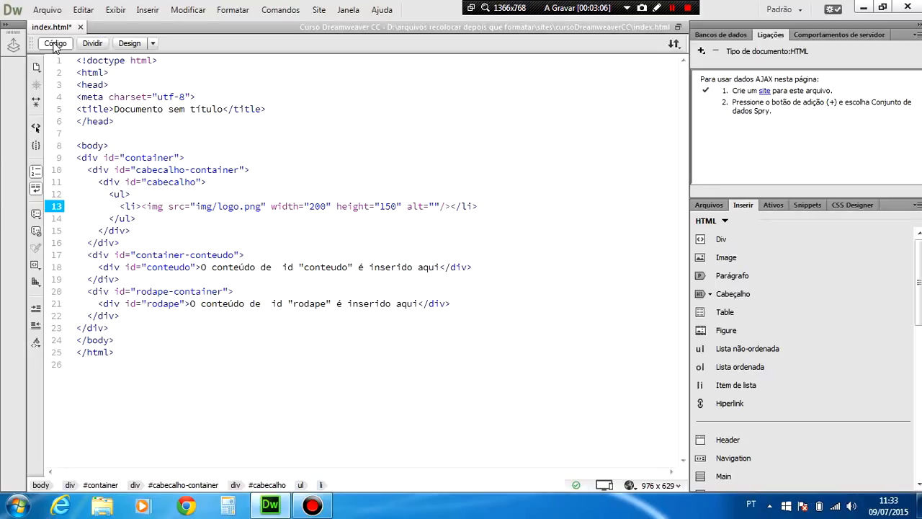
left_click(129, 43)
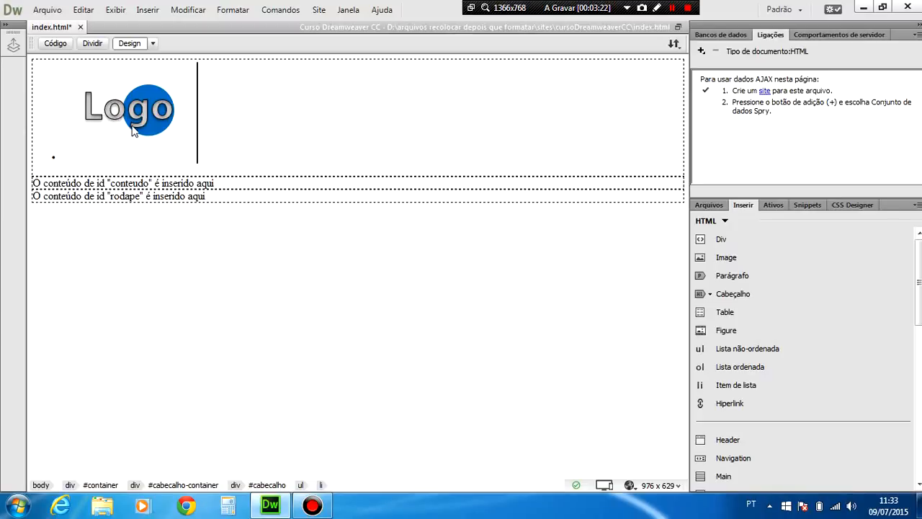
left_click(54, 44)
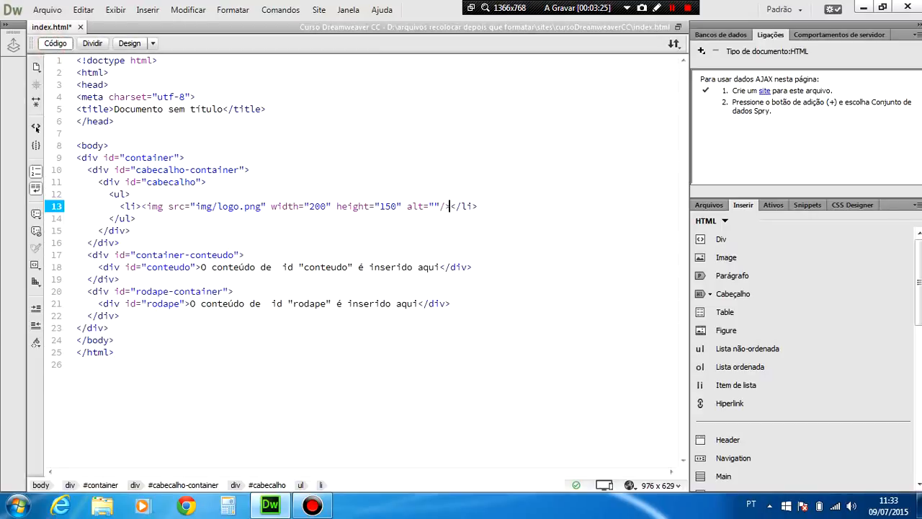
left_click(117, 194)
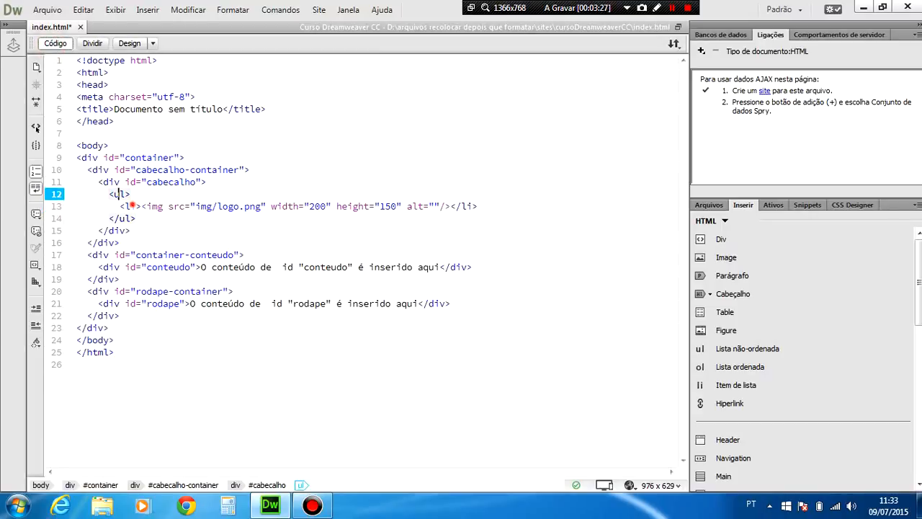
left_click(129, 206)
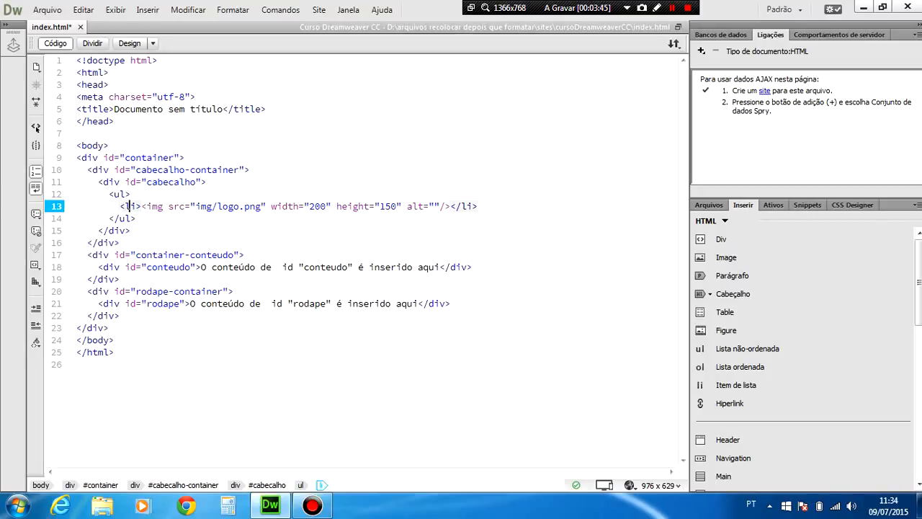
left_click(130, 43)
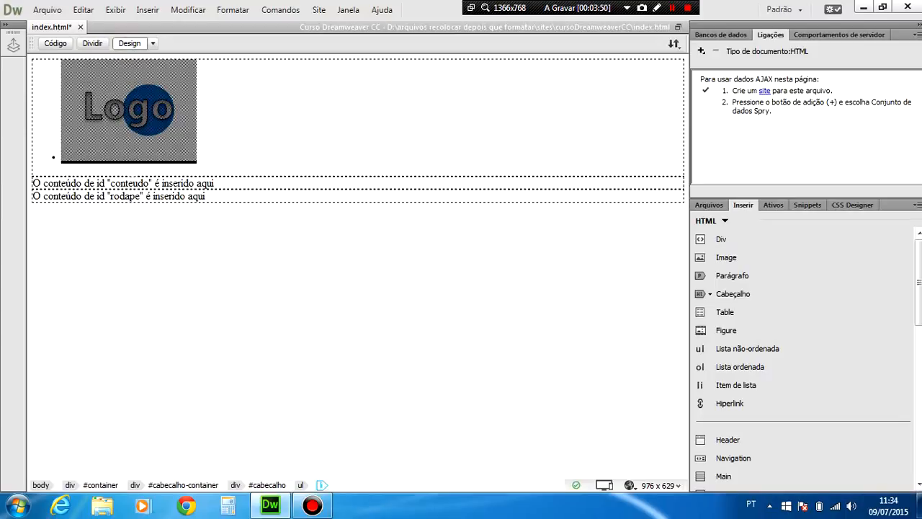
key("ctrl+z")
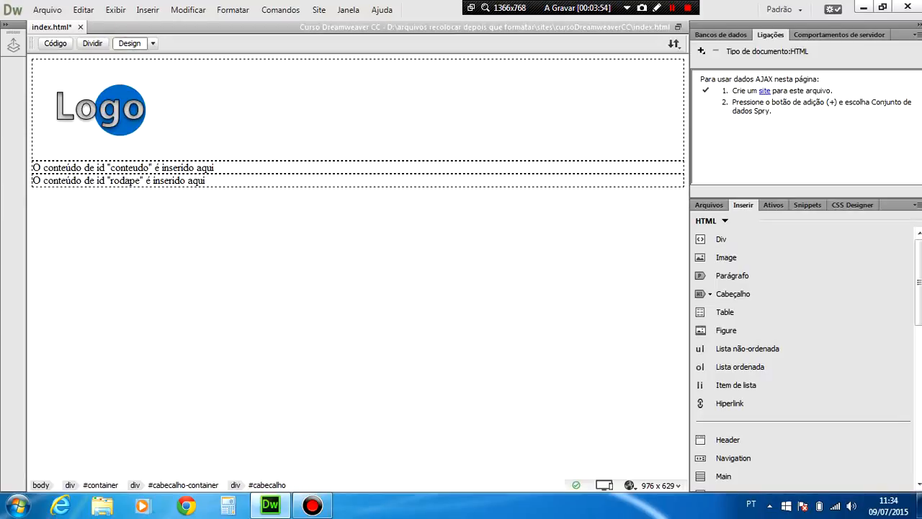
Select the logo image, move the cursor just past it and insert an unordered list there.
left_click(104, 128)
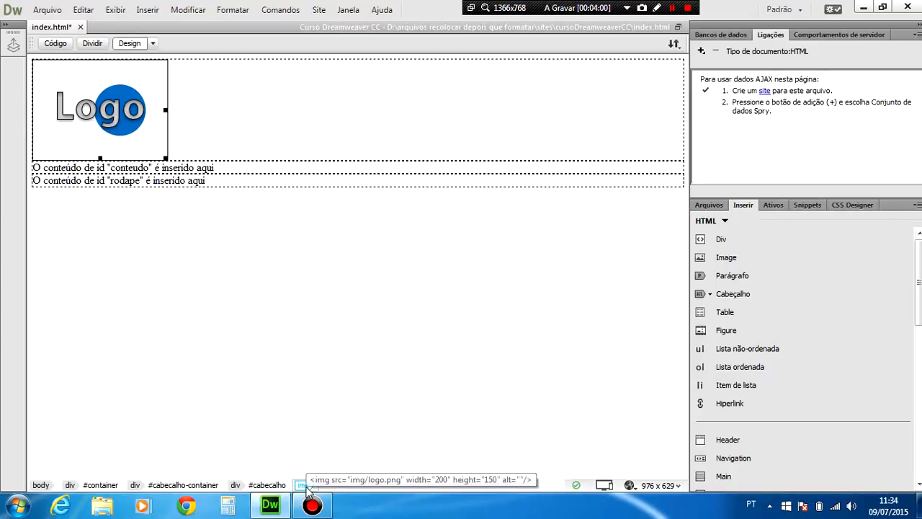
left_click(305, 487)
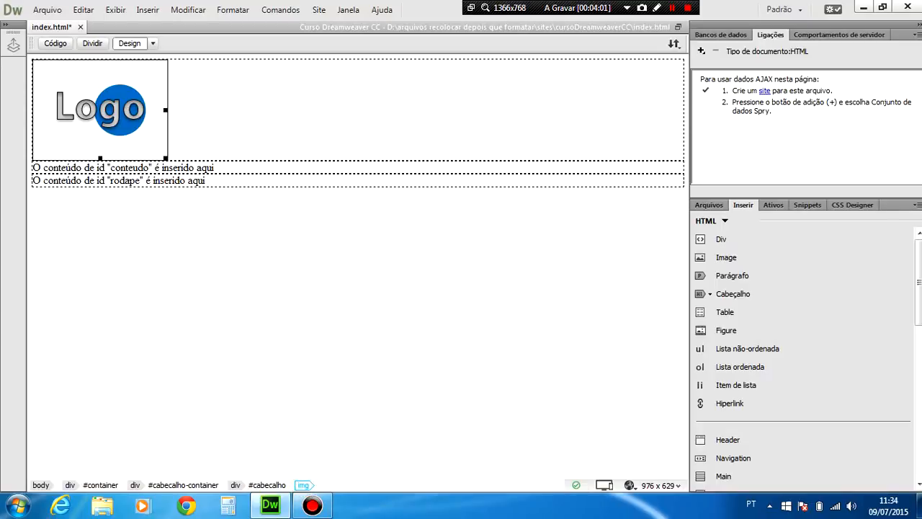
key("Right")
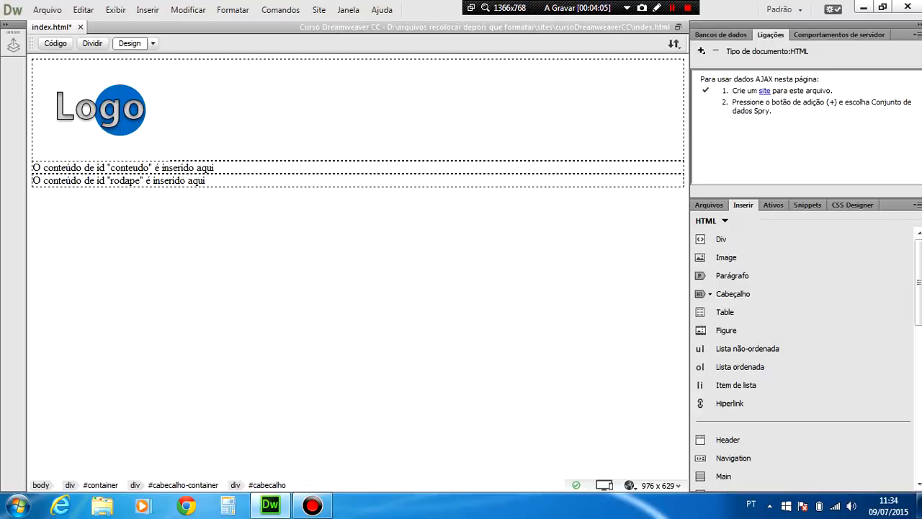
left_click(148, 9)
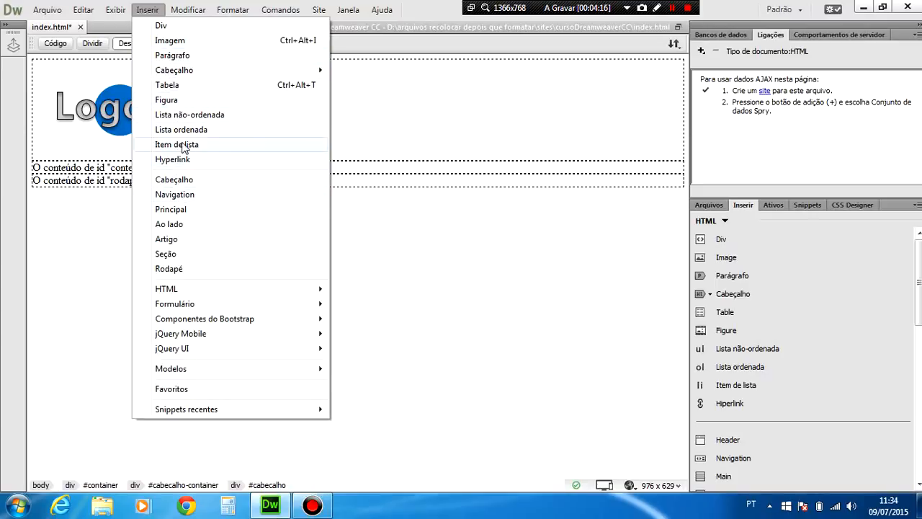
left_click(185, 115)
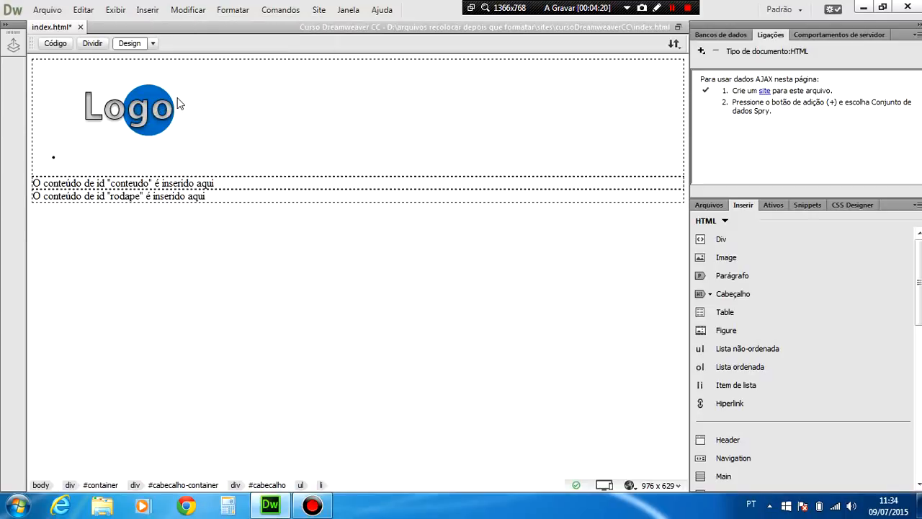
Examine the ul, li and img tags inside the cabecalho div in the page's source code.
left_click(52, 43)
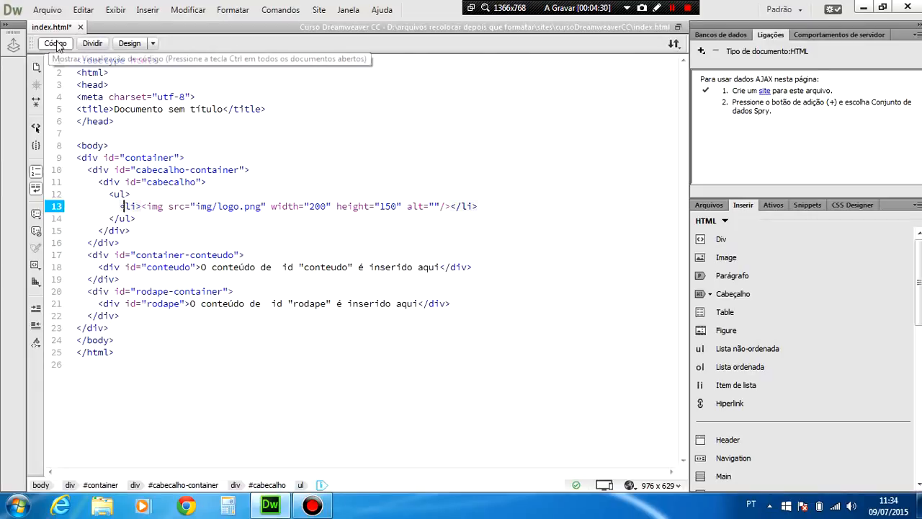
left_click(150, 206)
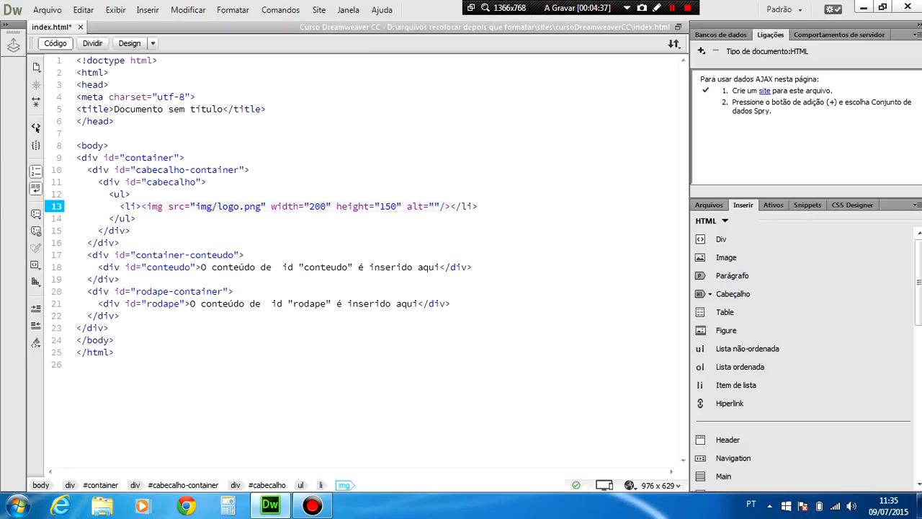
left_click(117, 194)
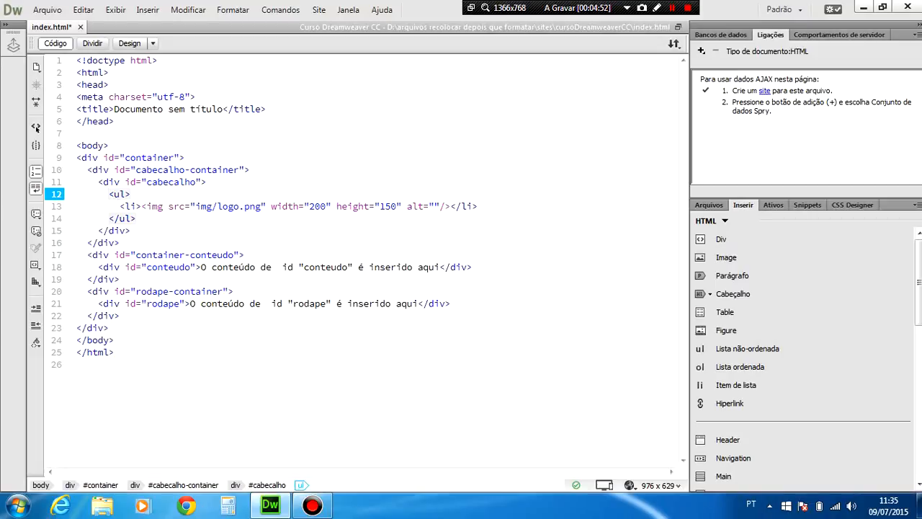
left_click(129, 206)
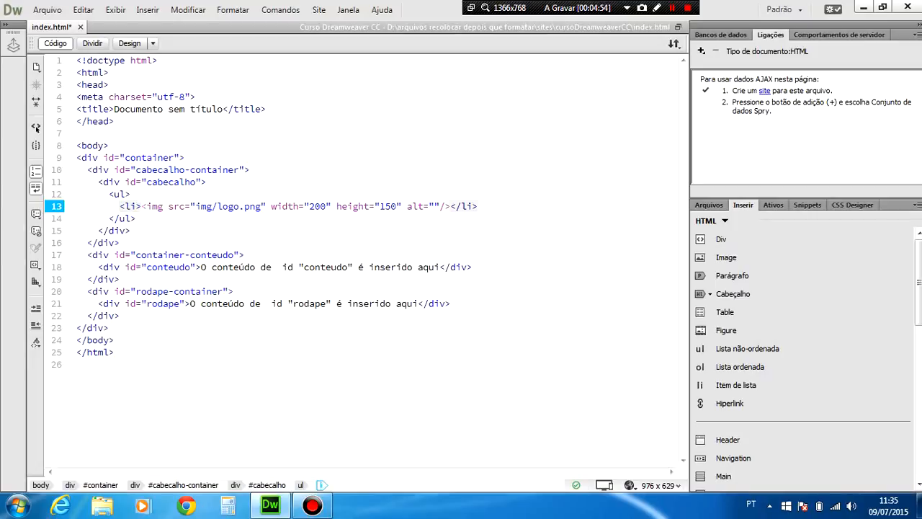
left_click(140, 206)
left_click(151, 206)
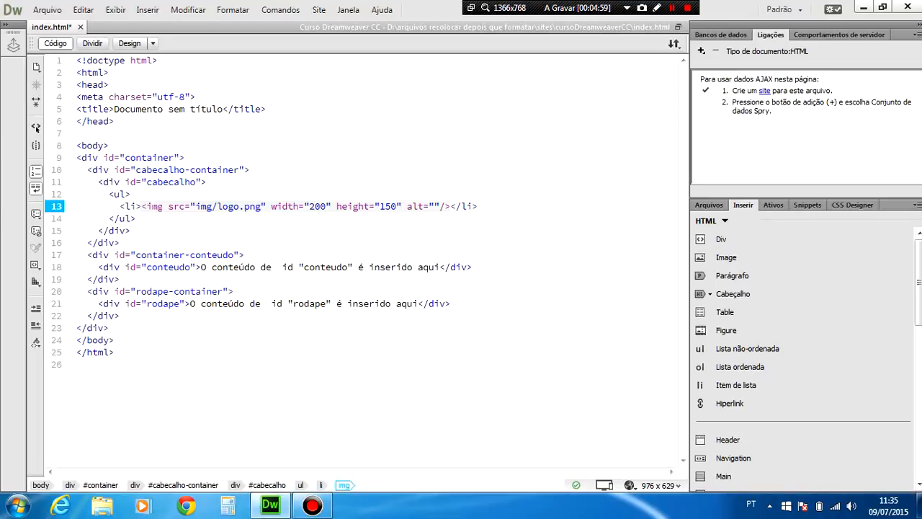
left_click(171, 206)
mouse_move(172, 206)
left_click(152, 208)
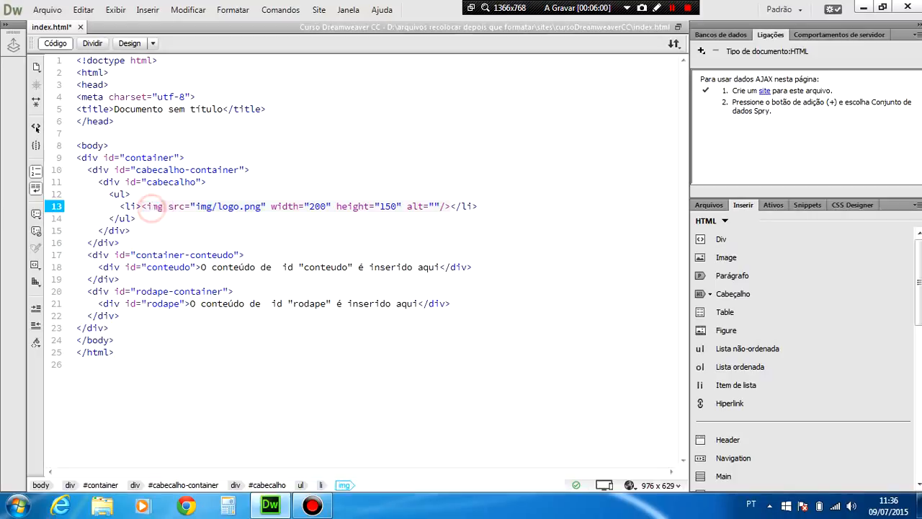
Move the logo's img tag out of the list item onto its own line above the ul, leaving the cursor inside the empty li.
left_click(344, 484)
key("ctrl+c")
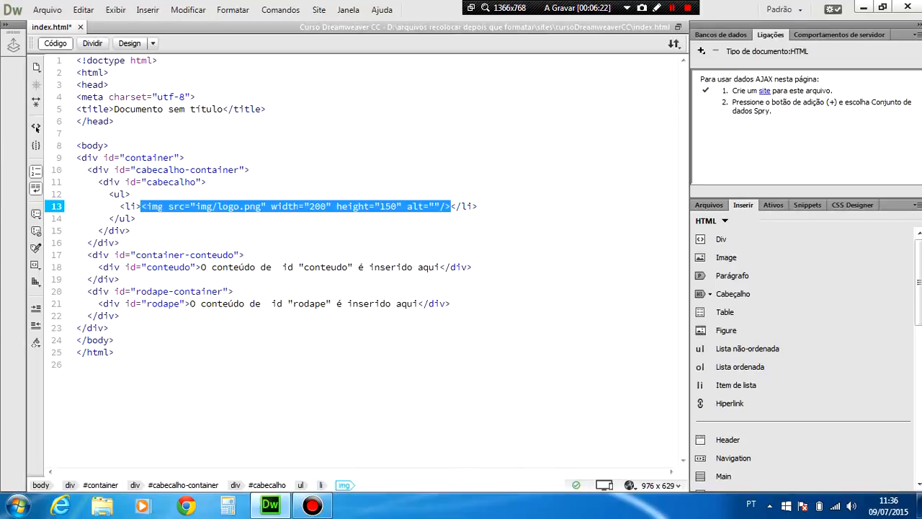
key("Delete")
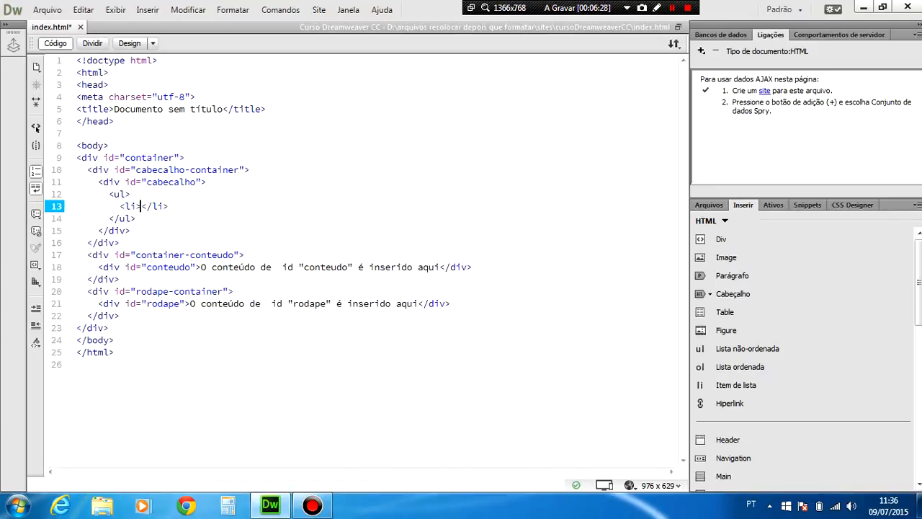
left_click(209, 183)
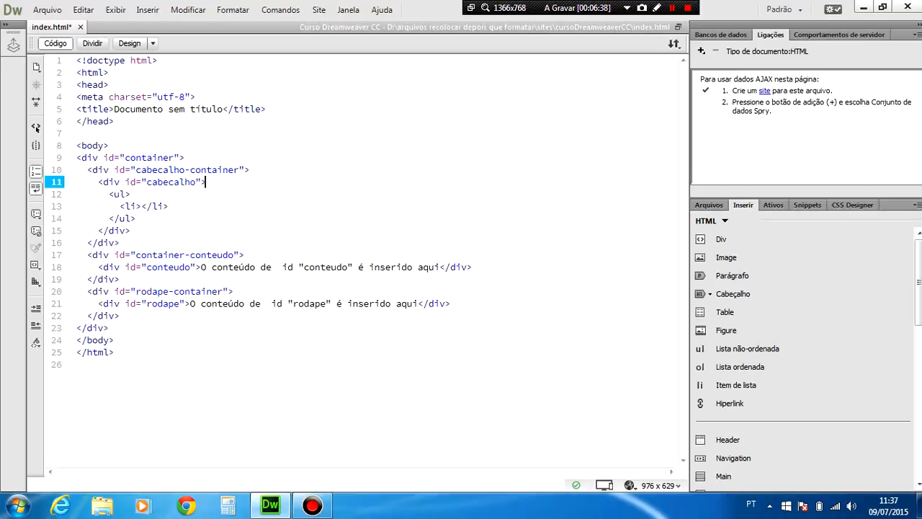
left_click(108, 194)
key("Return")
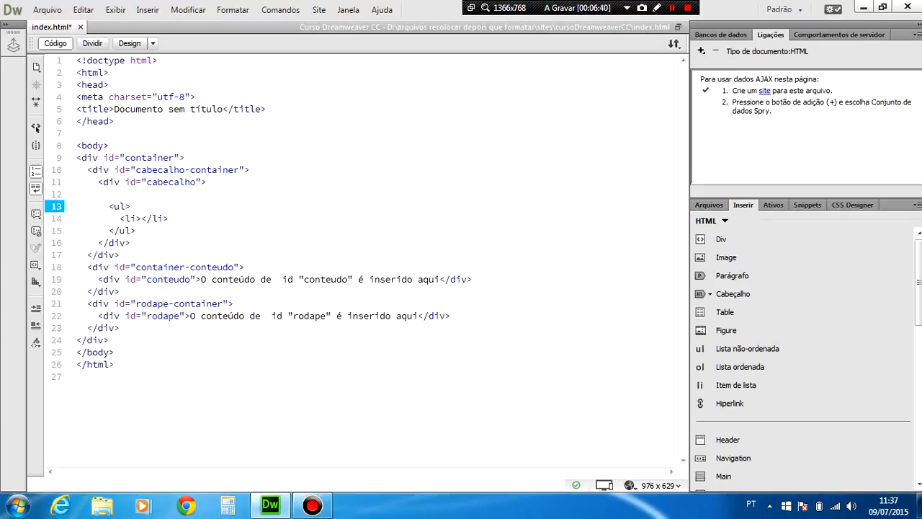
key("Up")
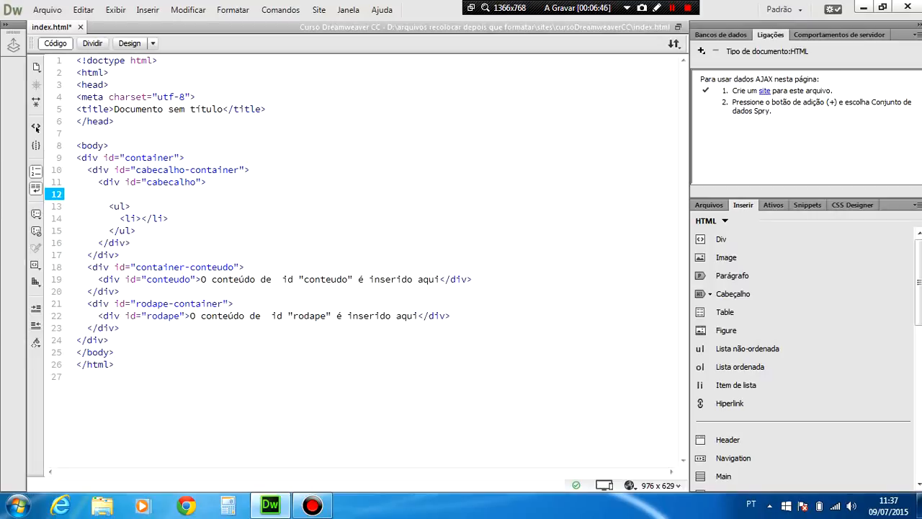
key("ctrl+v")
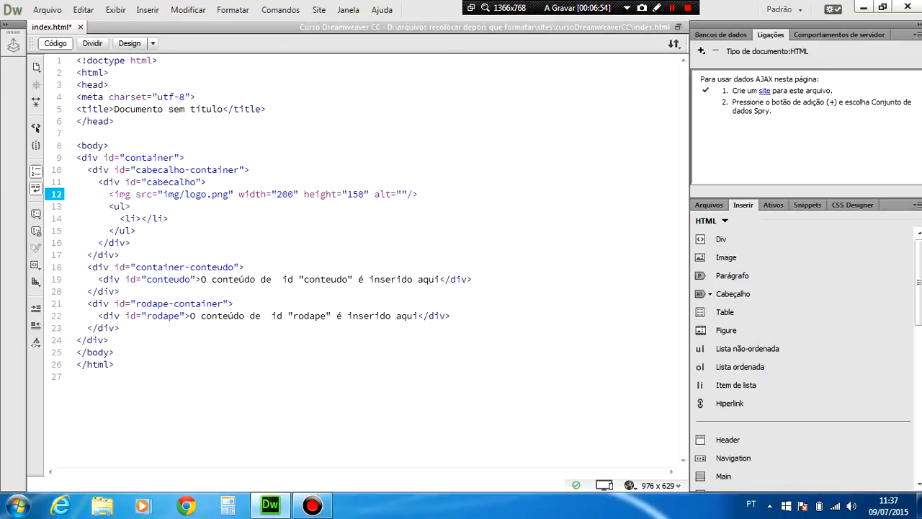
left_click(140, 218)
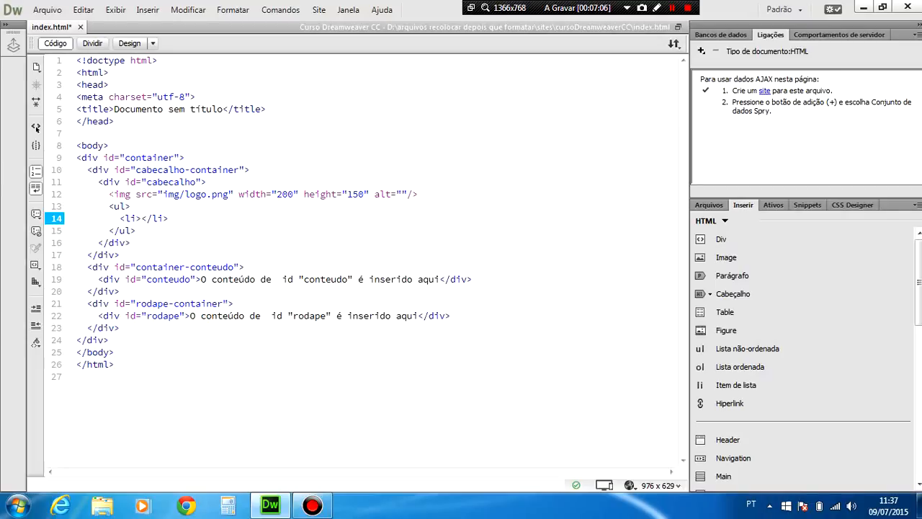
In the design view, enter HTML and CSS as the first two items of the header list and start a third item.
left_click(130, 43)
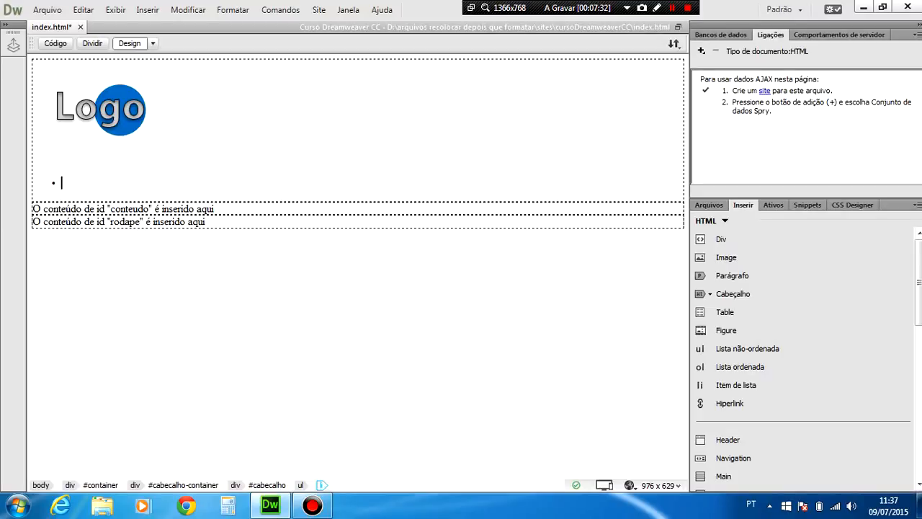
type("HTML")
key("Return")
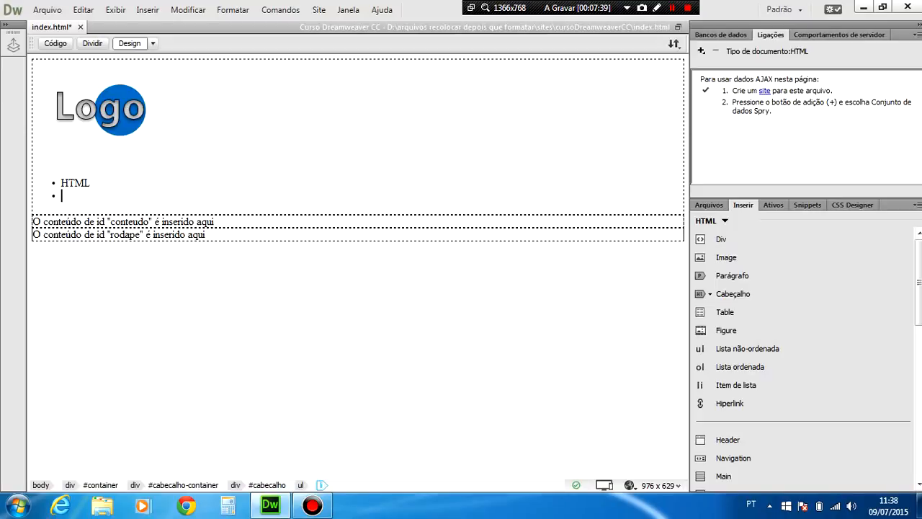
type("CSS")
key("Return")
Fill in the third and fourth items of the header list with JavaScript and Lógica de Programação.
type("Ja")
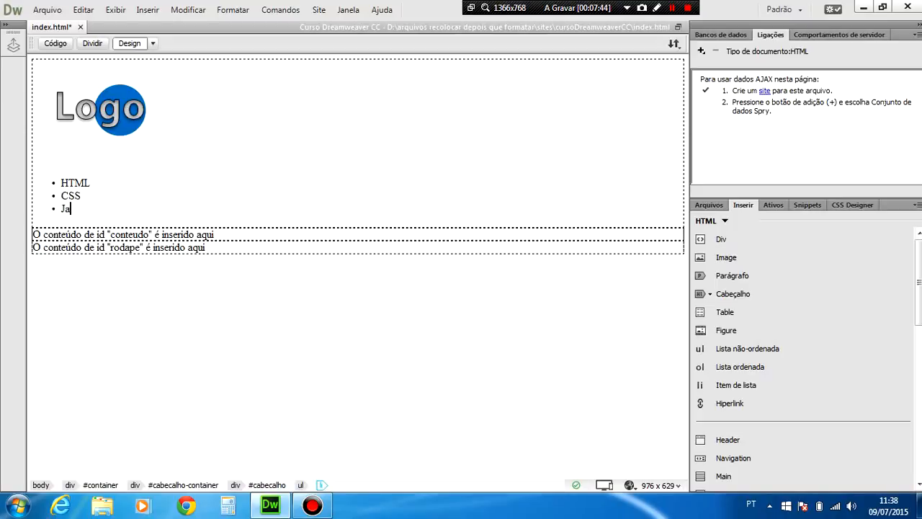
type("vaScript")
key("Return")
type("L")
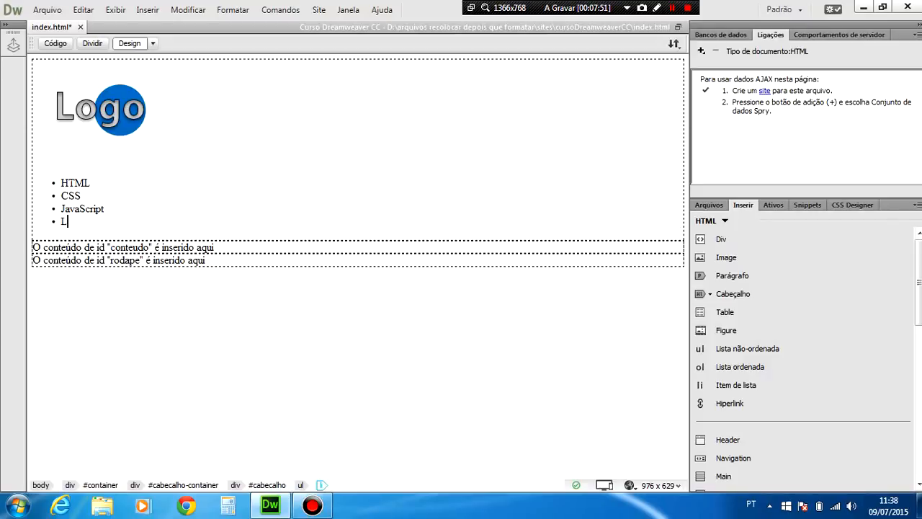
type("ógica de Programação")
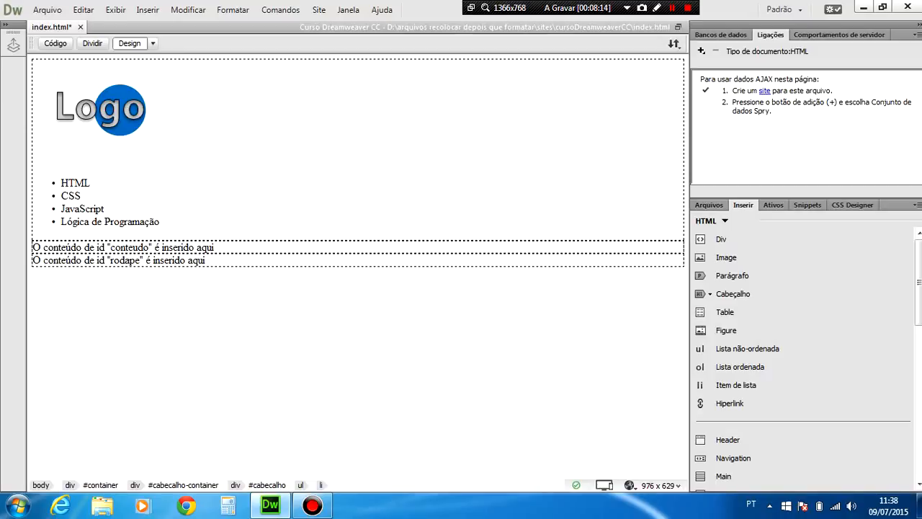
Delete the entire placeholder text inside the conteudo div, keeping the cursor in that div.
left_click_drag(214, 247, 72, 248)
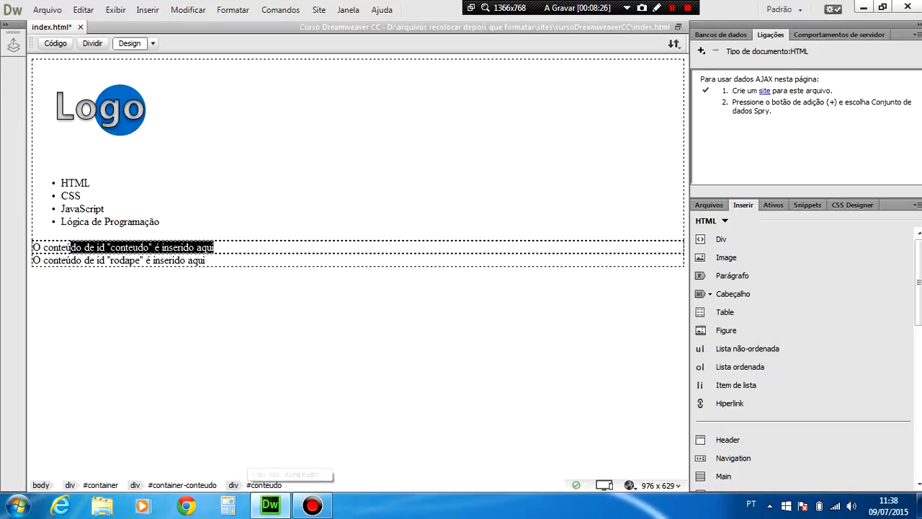
left_click(161, 248)
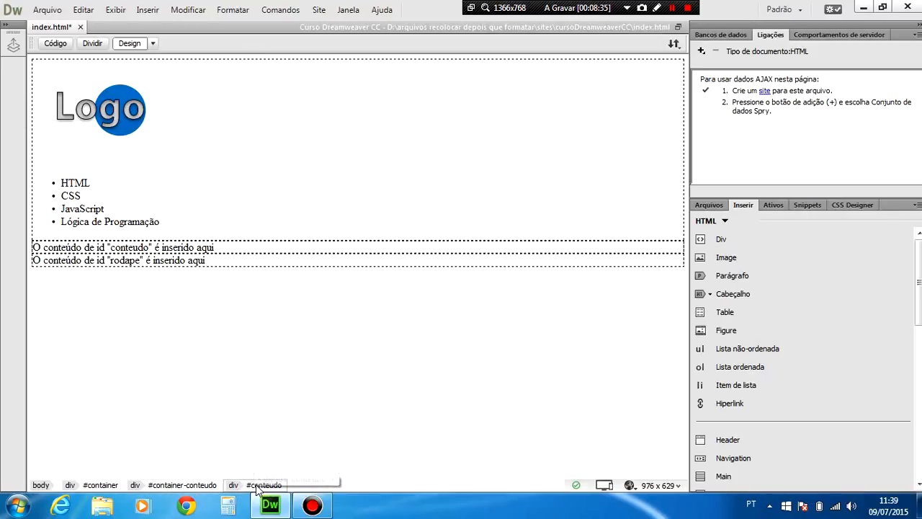
left_click_drag(214, 247, 34, 254)
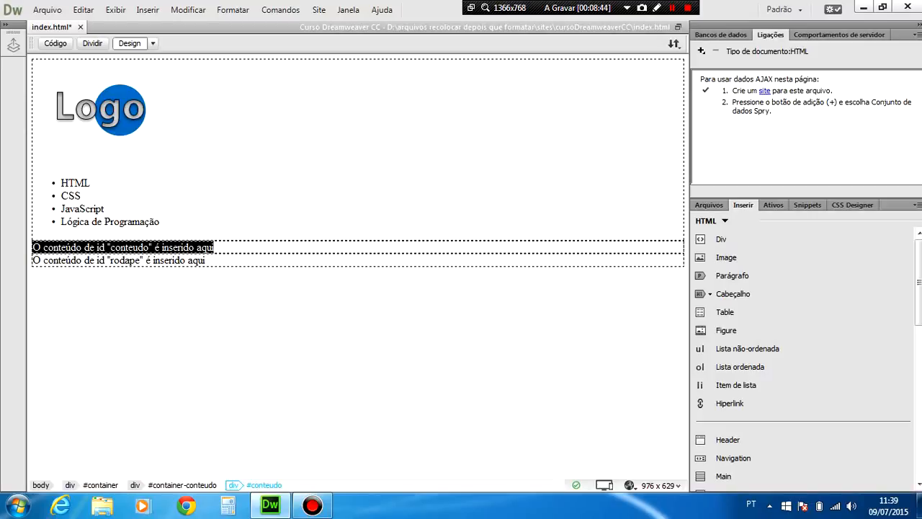
key("Delete")
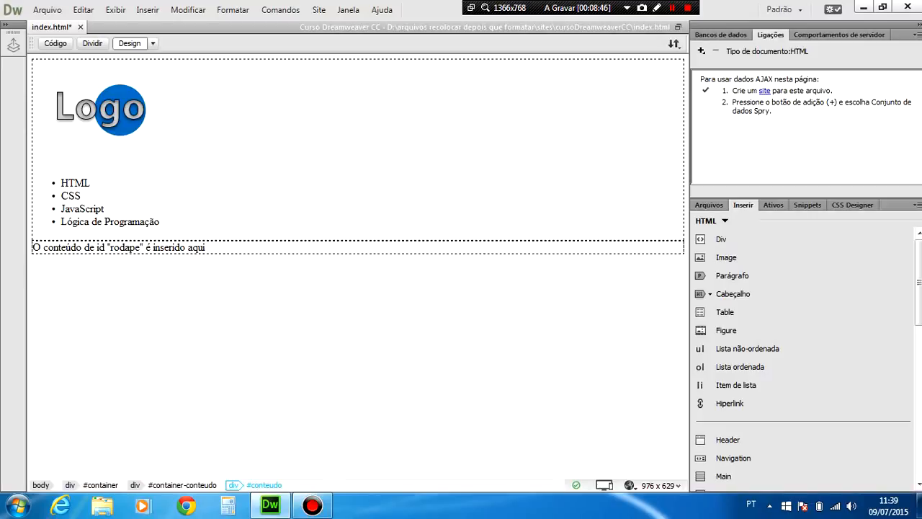
Insert an H1 heading reading "Lista de cursos" in the conteudo div.
left_click(147, 11)
mouse_move(201, 72)
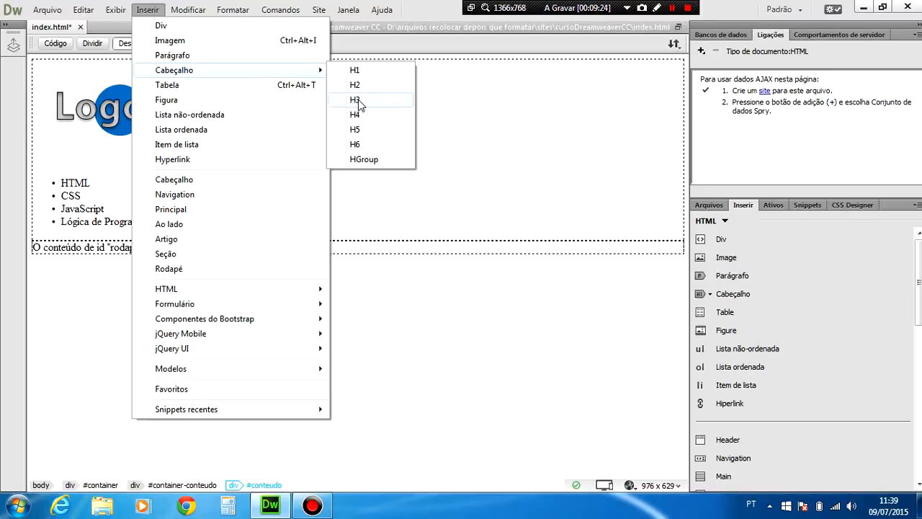
left_click(357, 70)
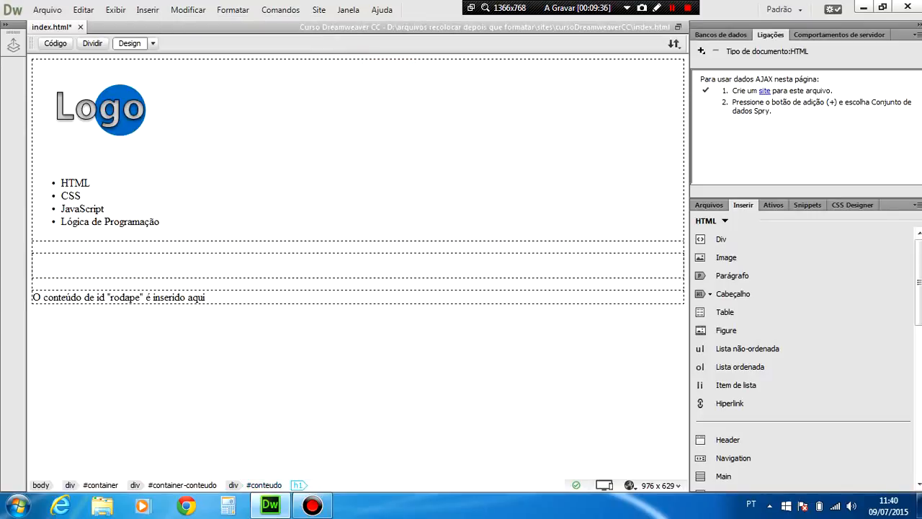
type("Lista de ")
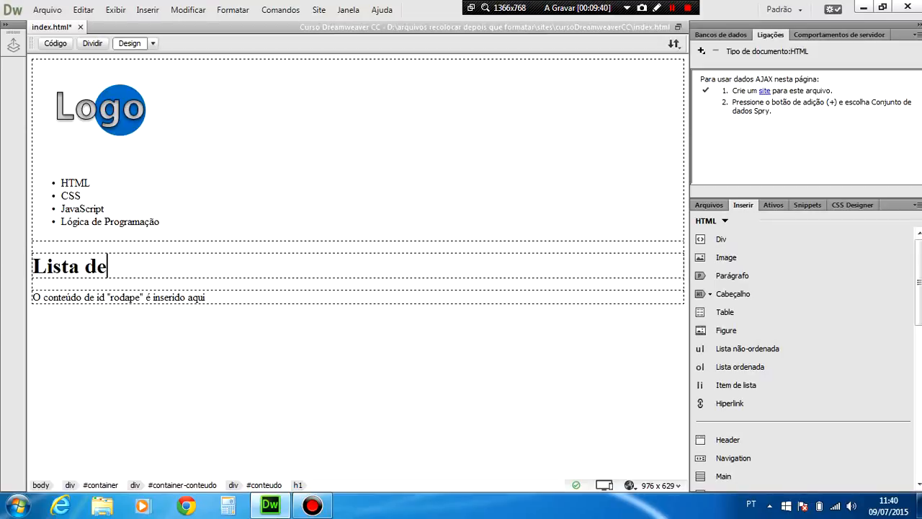
type("cursos")
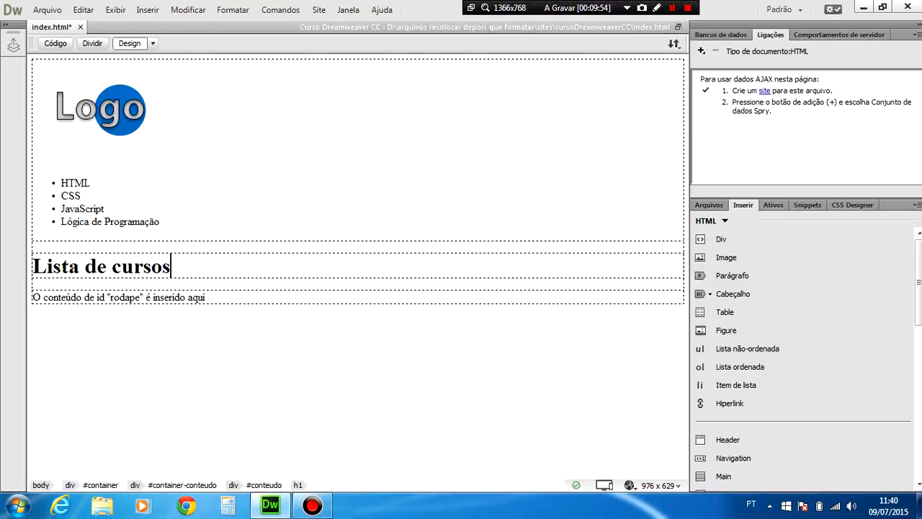
Insert an H2 heading reading "HTML" on a new line below the "Lista de cursos" heading.
key("Return")
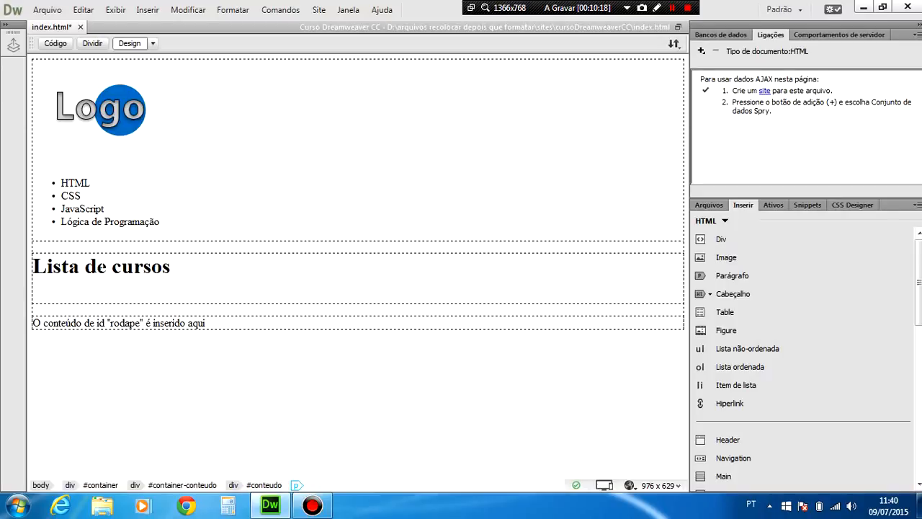
left_click(150, 10)
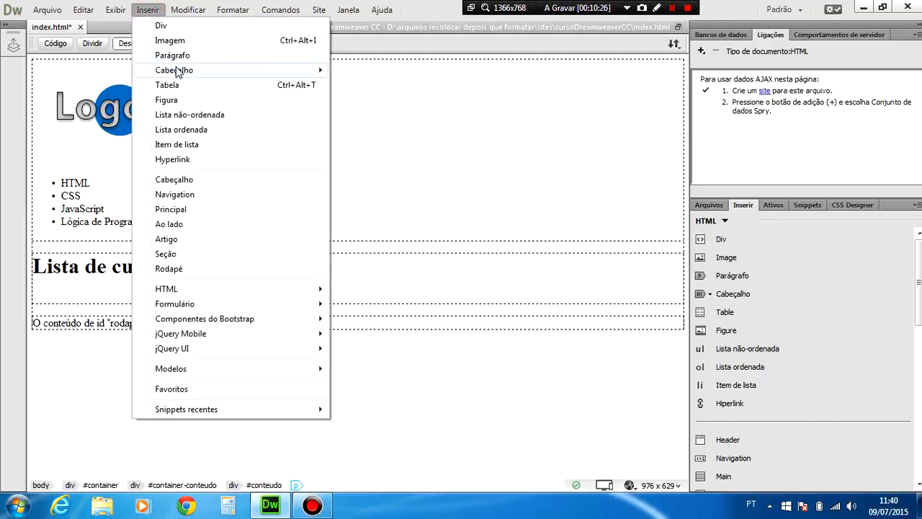
mouse_move(178, 72)
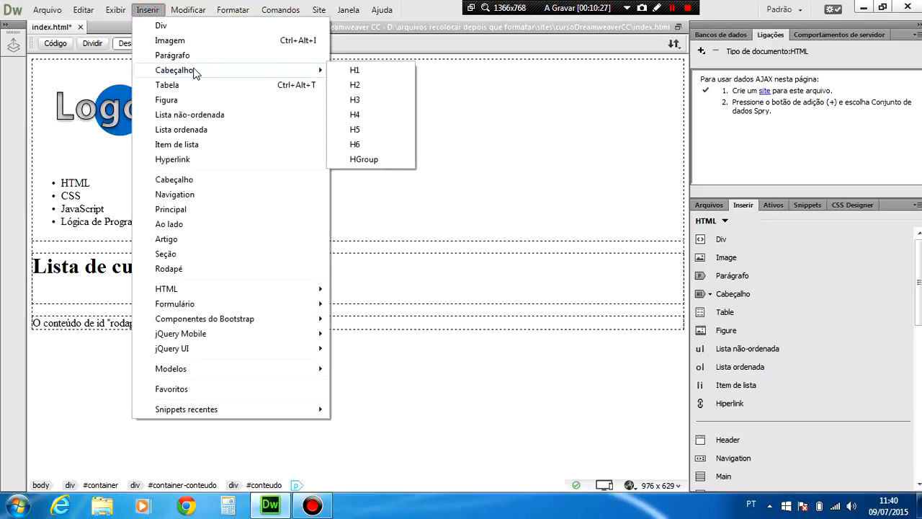
left_click(354, 85)
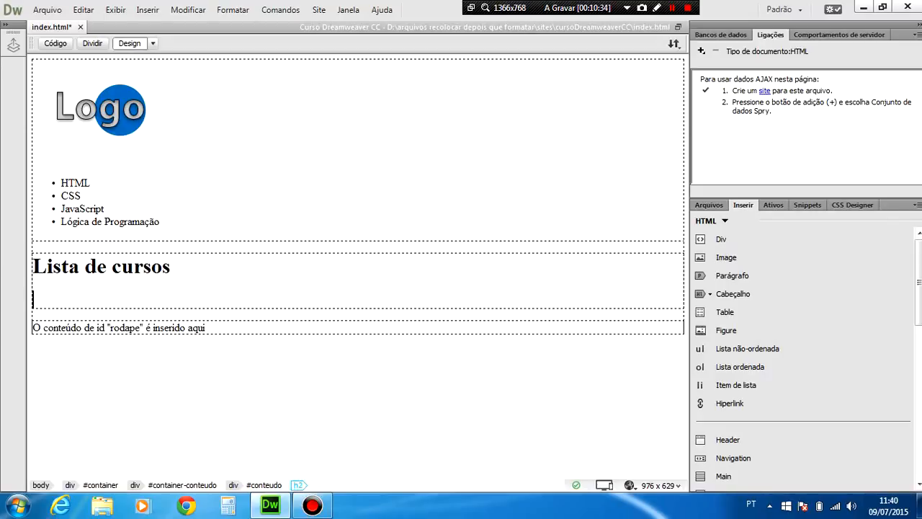
type("HTML")
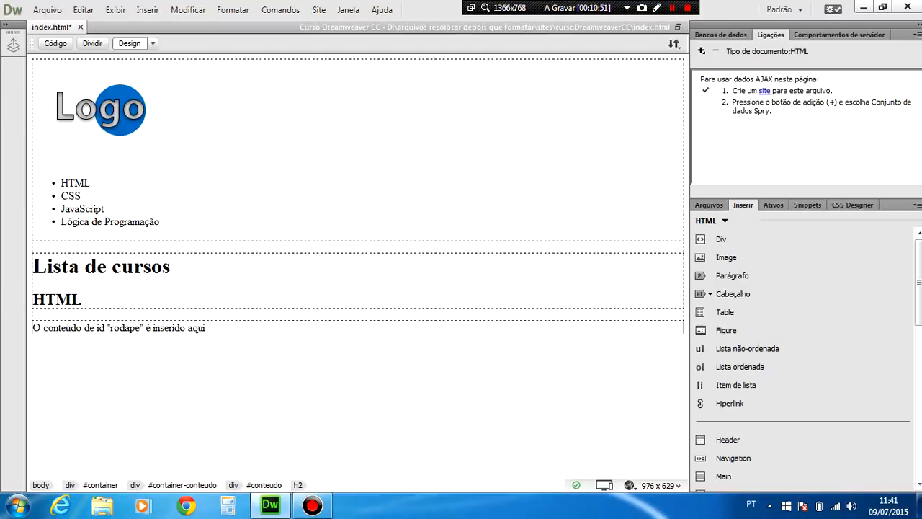
Remove the H2 heading below "Lista de cursos" together with its tag.
key("BackSpace")
key("BackSpace")
key("BackSpace")
left_click(302, 484)
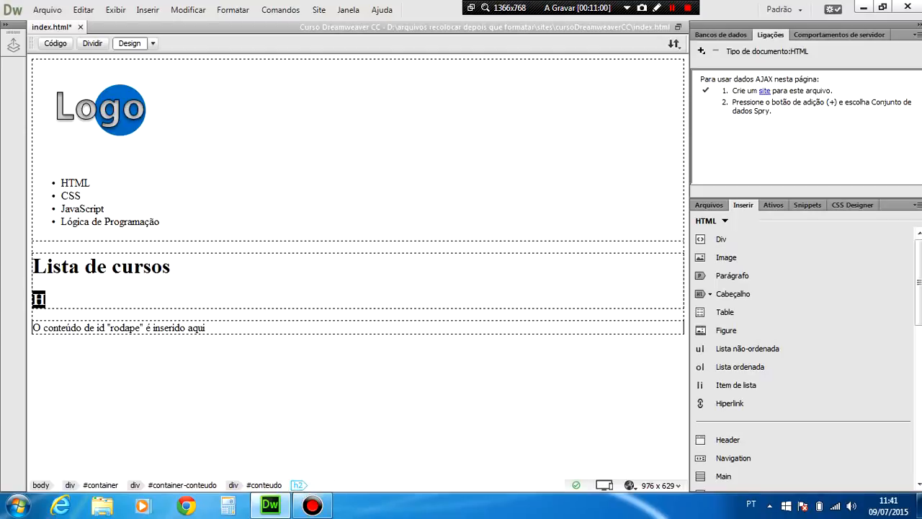
key("Delete")
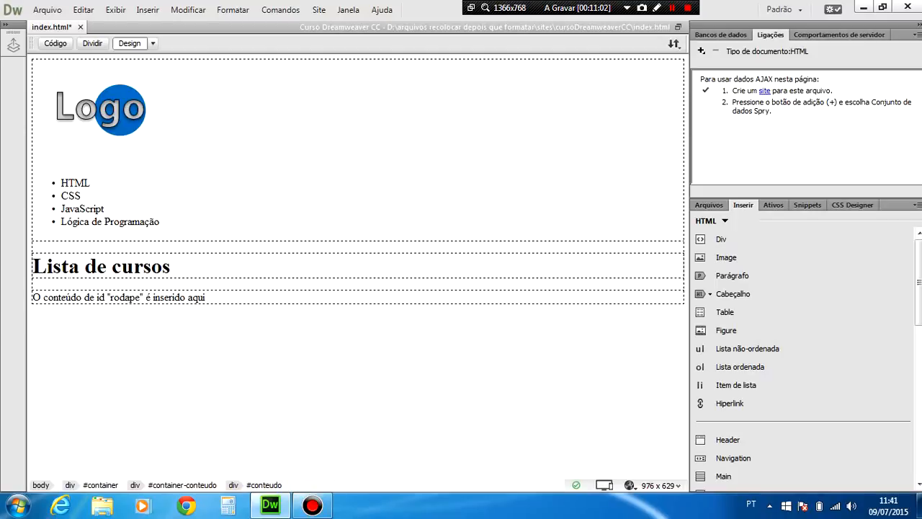
Insert an H3 heading reading "HTML" on a new line below "Lista de cursos" and start an empty paragraph after it.
key("Return")
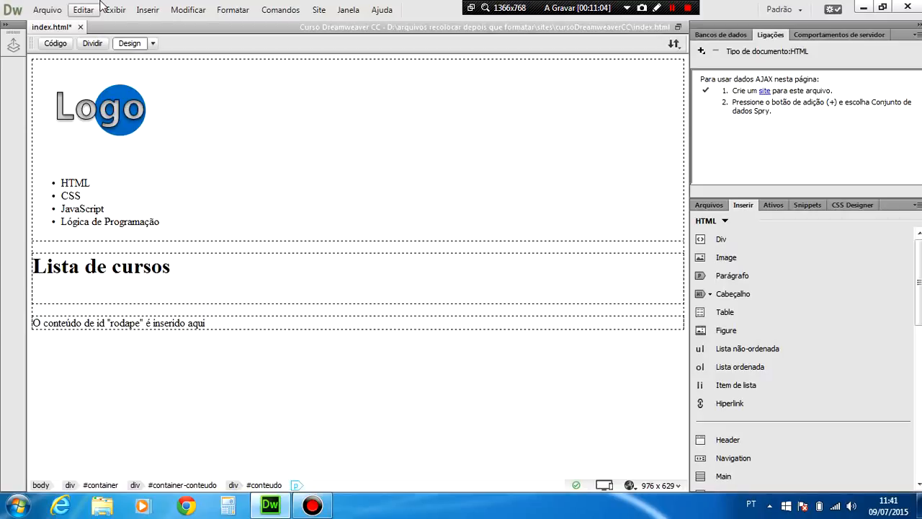
left_click(148, 10)
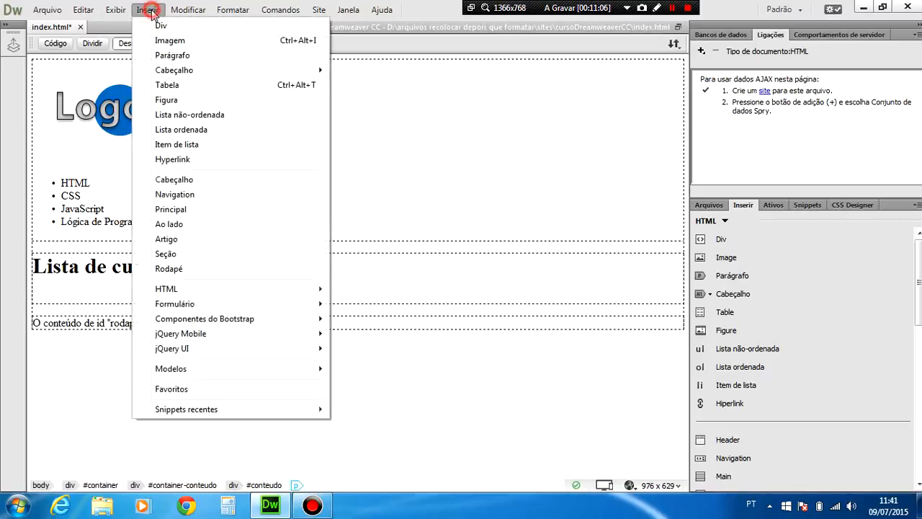
mouse_move(216, 70)
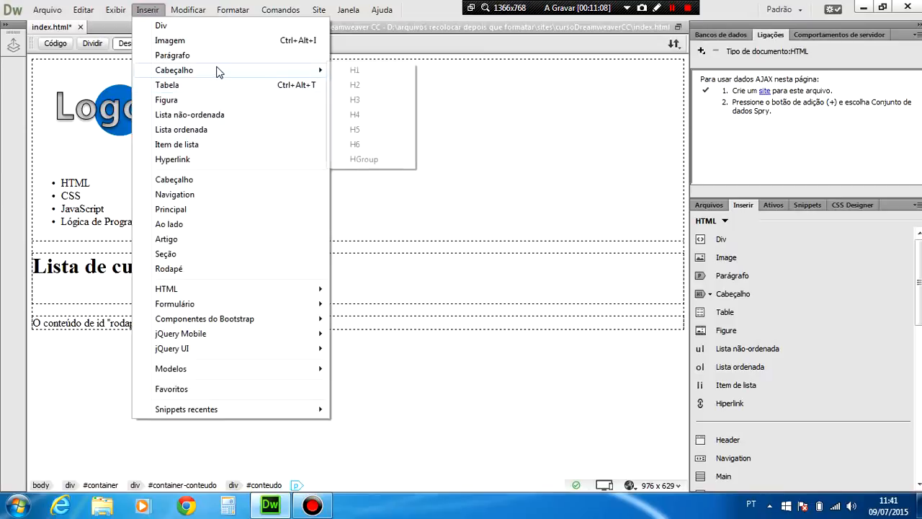
left_click(358, 100)
type("HTML")
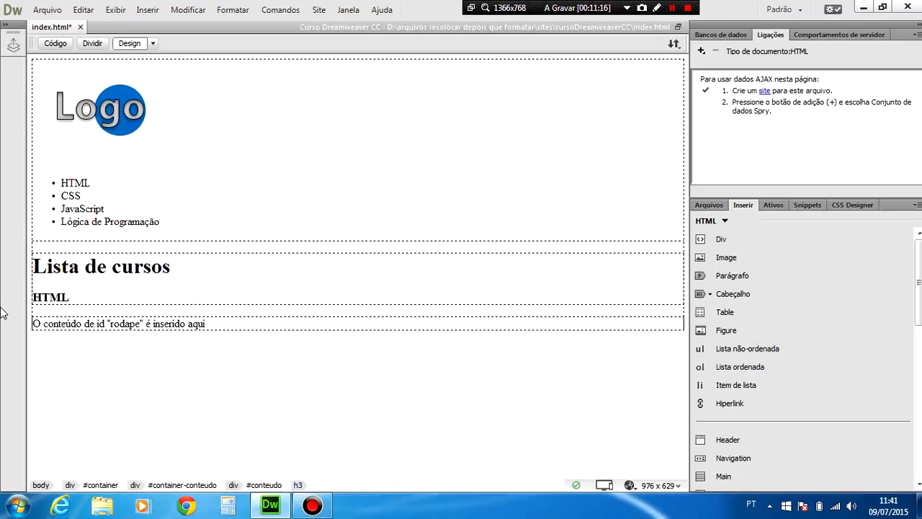
key("Return")
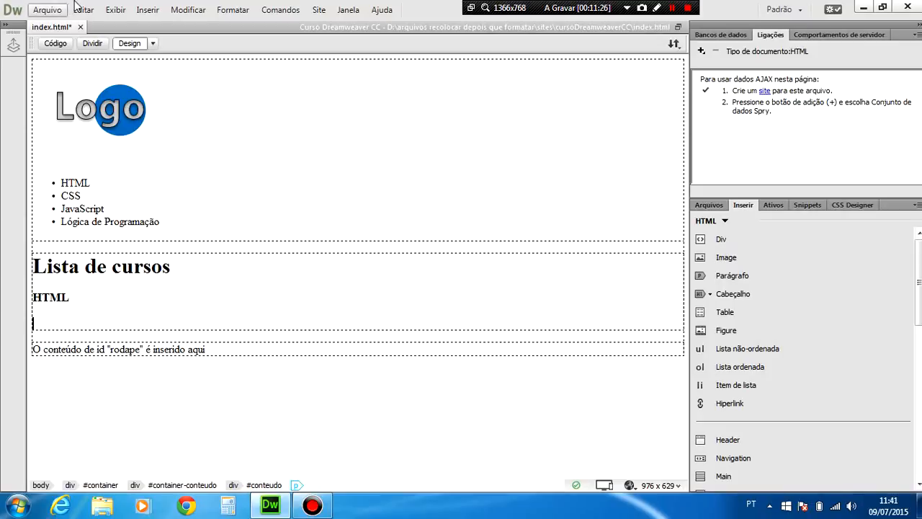
left_click(147, 11)
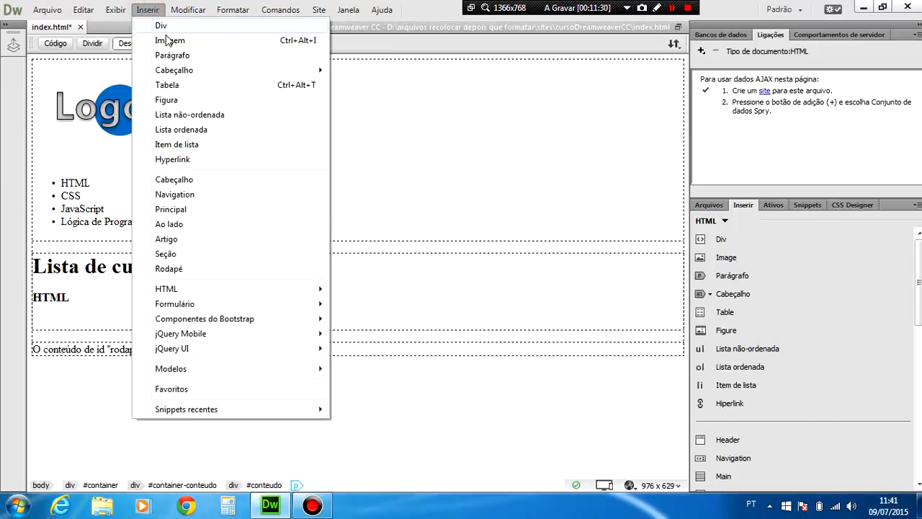
left_click(177, 85)
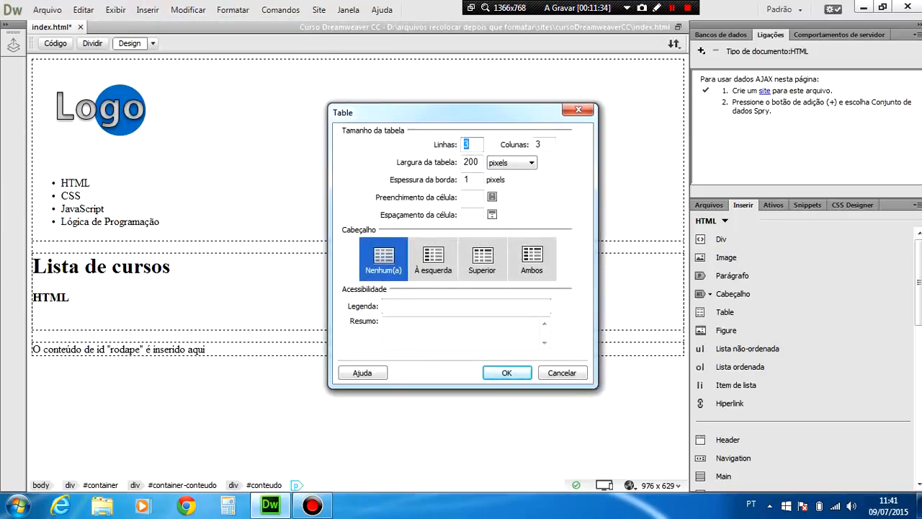
left_click(559, 373)
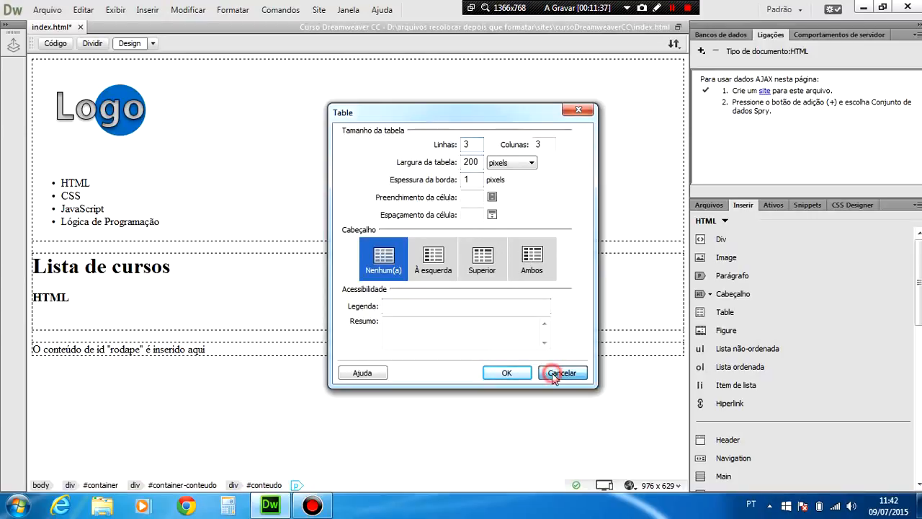
Set up a new table below the HTML heading with 3 rows, 2 columns, a width of 600 pixels and a border thickness of 0.
left_click(146, 12)
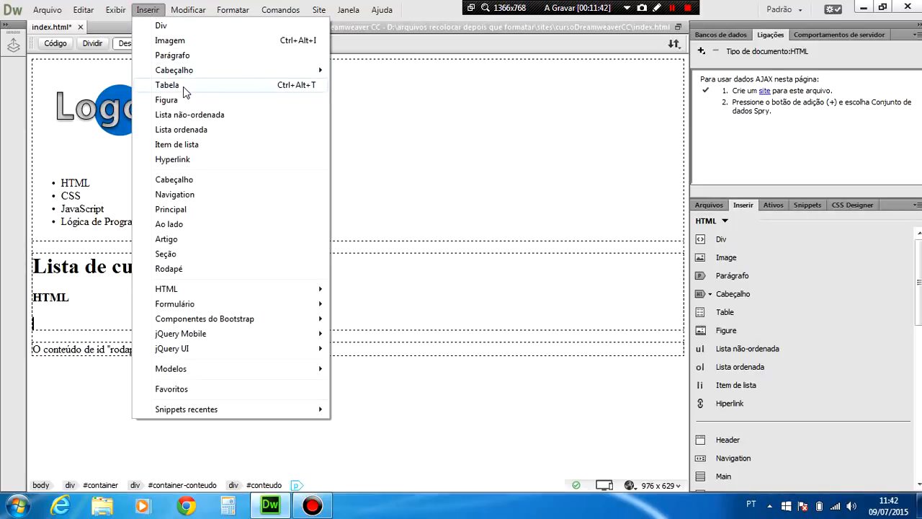
left_click(231, 87)
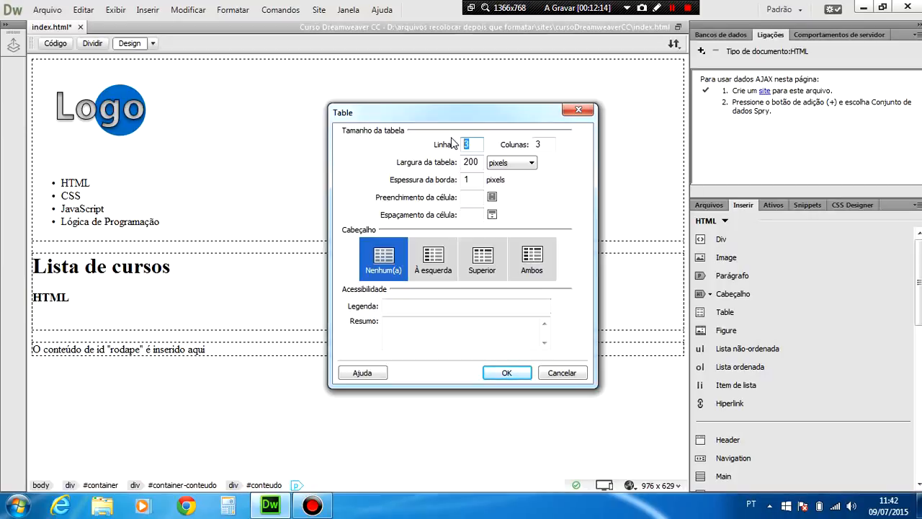
left_click(547, 145)
key("BackSpace")
type("2")
key("Tab")
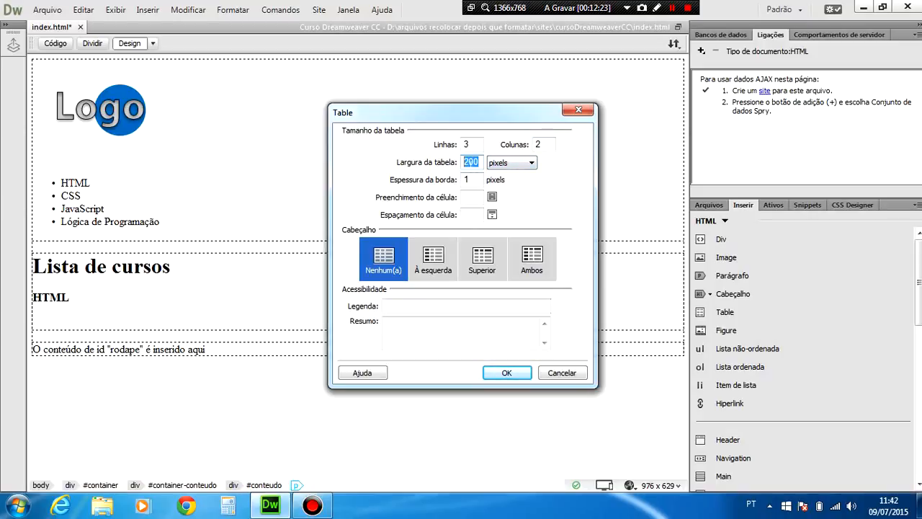
type("600")
key("Tab")
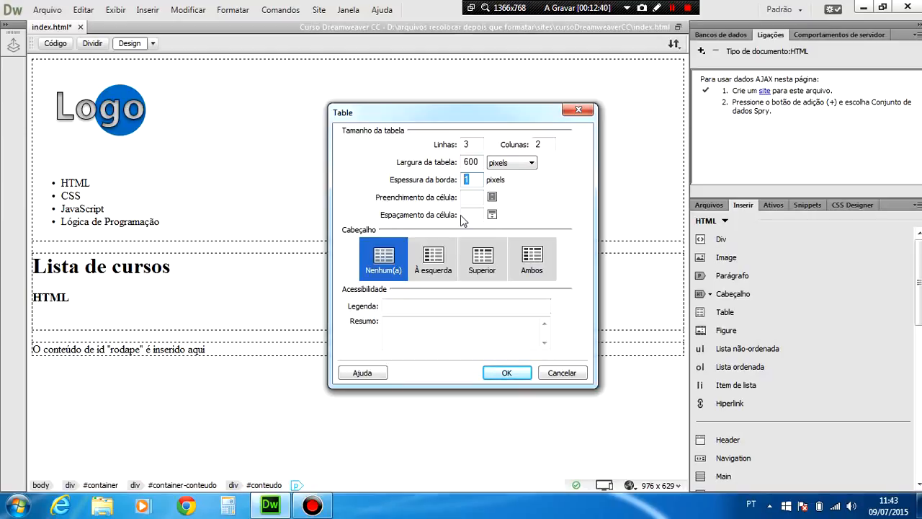
type("0")
Set the new table's caption to "Cursos inclusos".
left_click(397, 306)
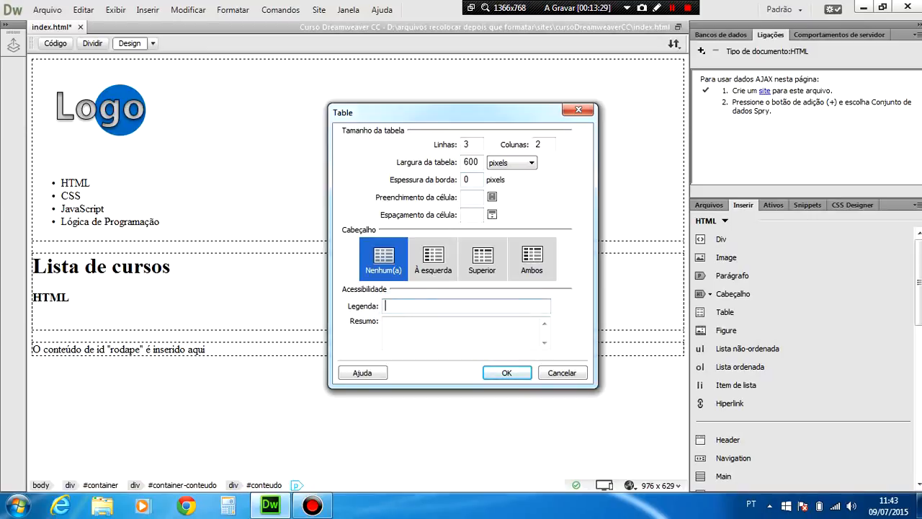
type("Cursos inclusos")
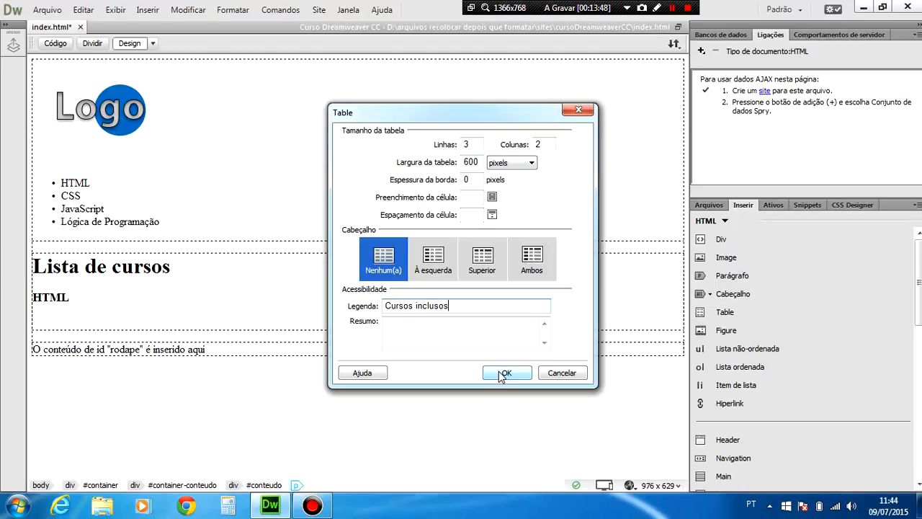
Enter the summary "Cursos incluso no HTL" for the table and insert it below the HTML heading.
left_click(392, 321)
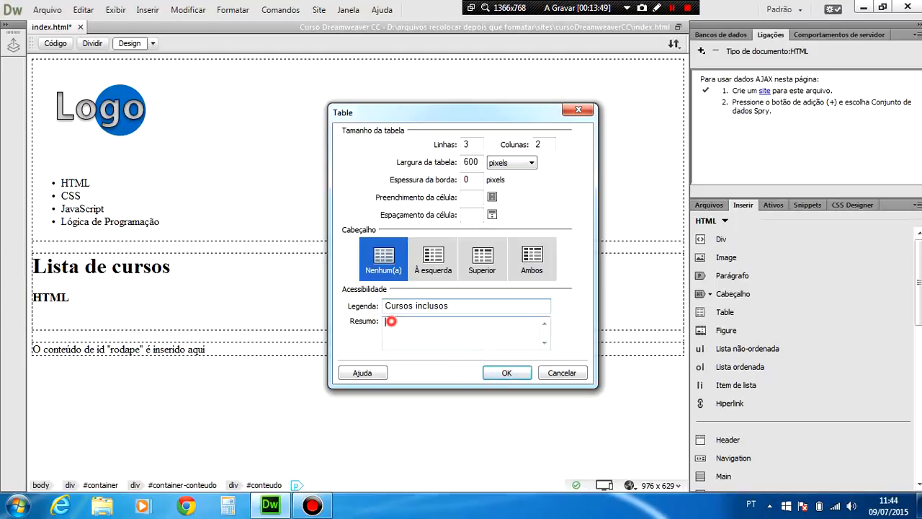
type("D")
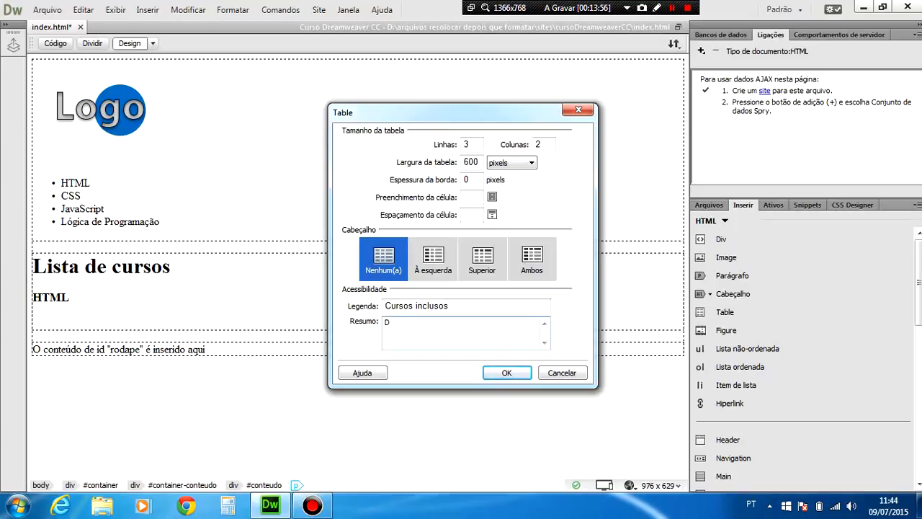
key("BackSpace")
type("Cursos incluso no HTL")
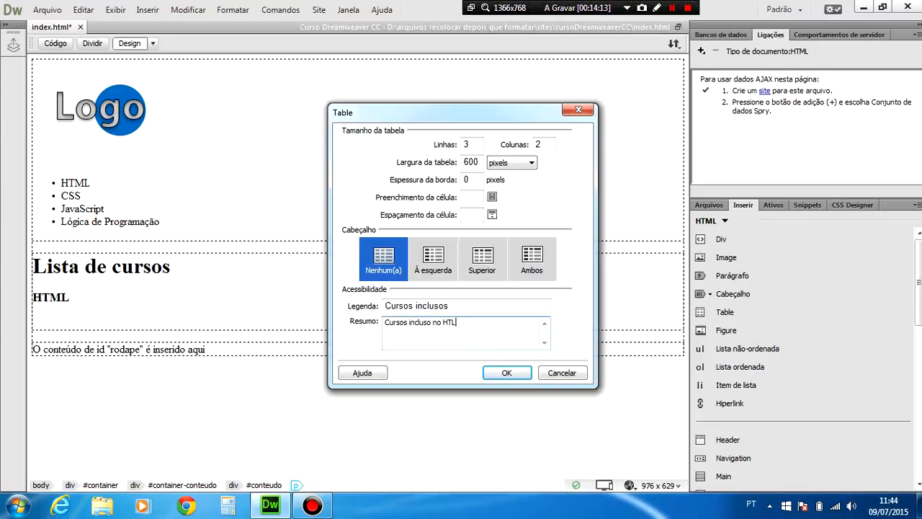
left_click(508, 374)
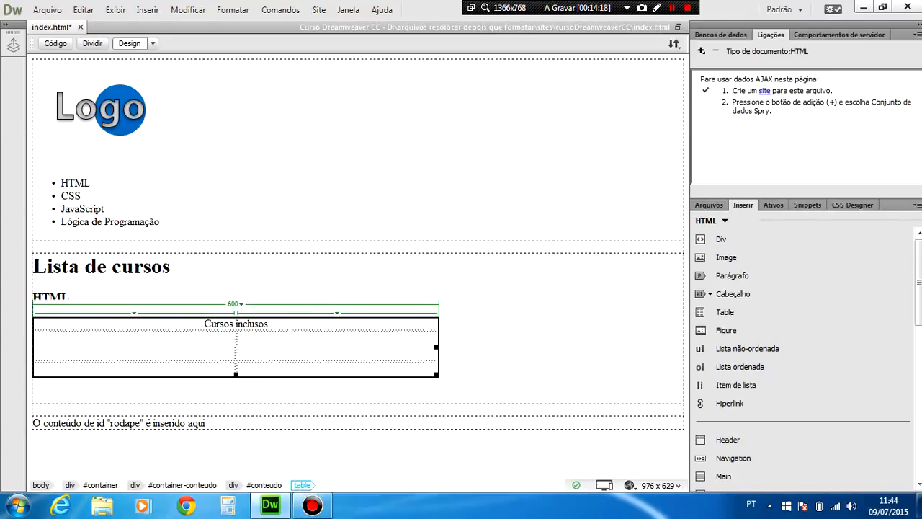
left_click(281, 324)
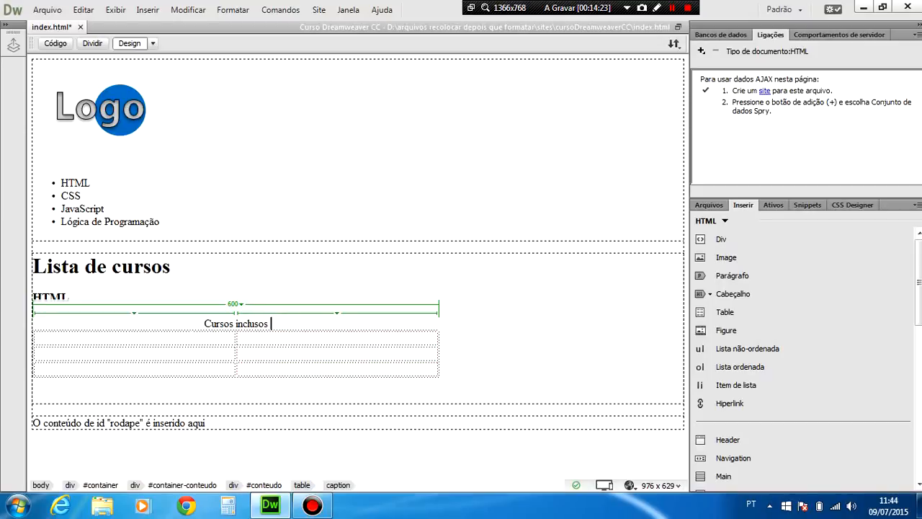
left_click(196, 323)
left_click(178, 336)
left_click(271, 339)
left_click(259, 356)
left_click(181, 354)
left_click(178, 336)
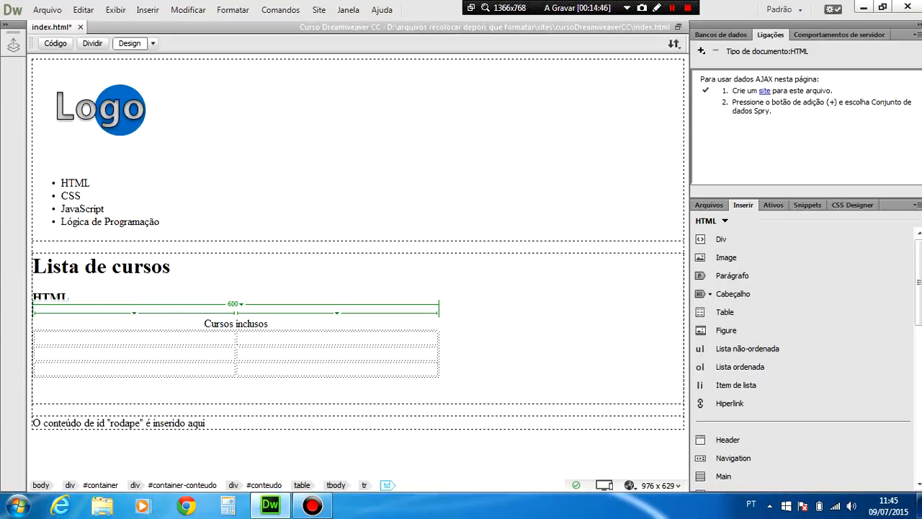
Narrow the table's first column to about 263 pixels and dismiss the table-editing tip.
left_click_drag(235, 338, 172, 338)
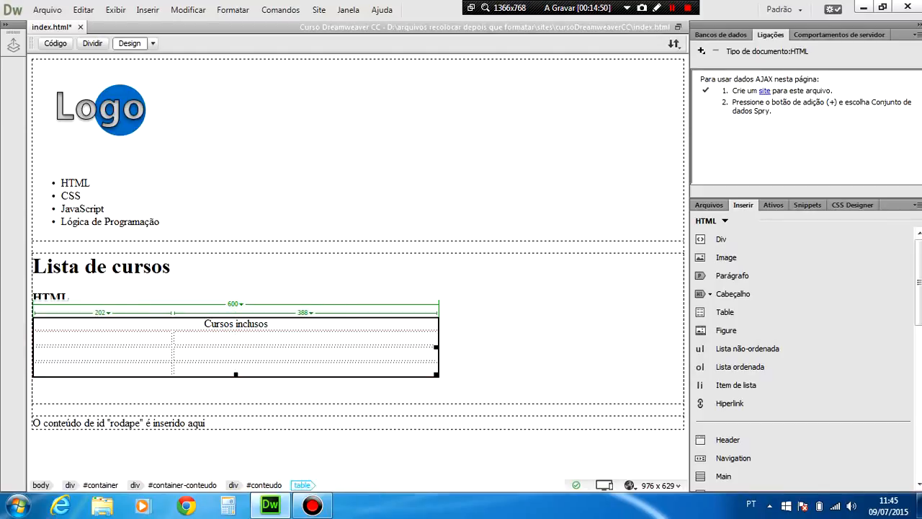
left_click_drag(172, 338, 214, 324)
left_click(117, 335)
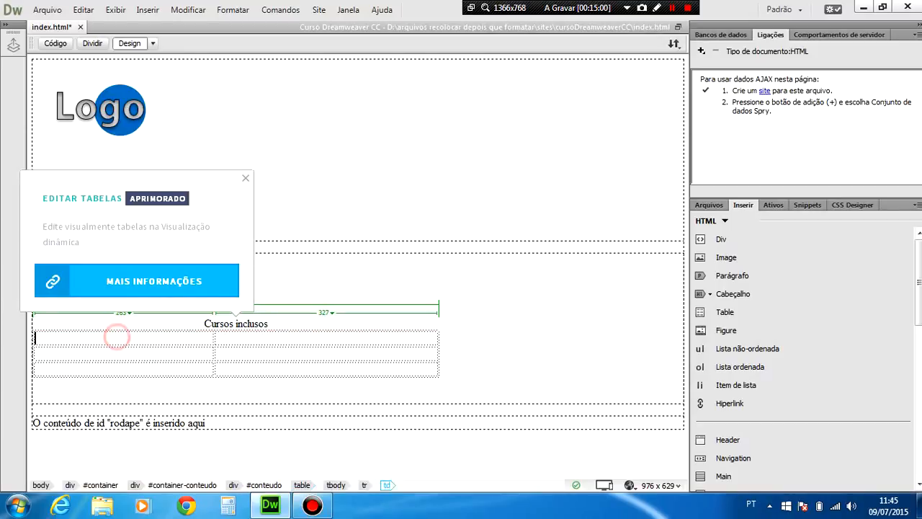
left_click(246, 180)
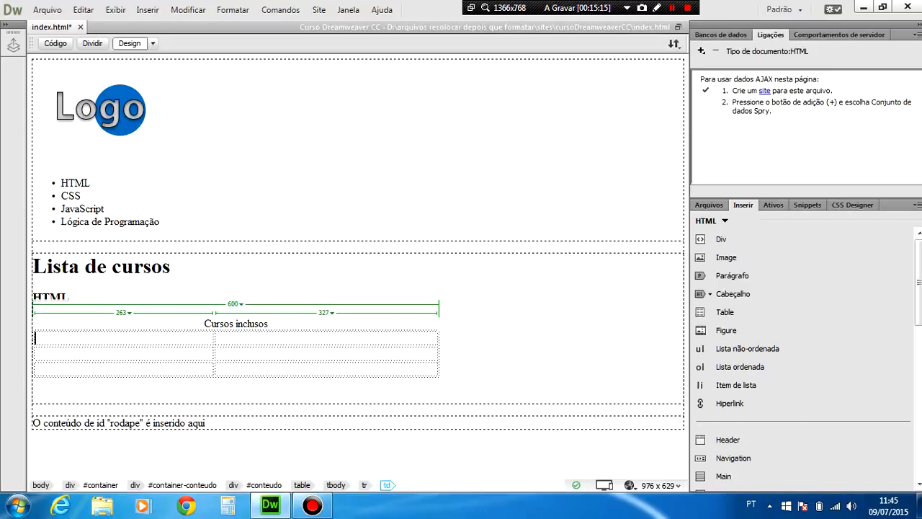
Enter "Estrutura Básica de uma página HTML" in the table's first cell and widen the first column to about 275 pixels.
type("Estrutura Bás")
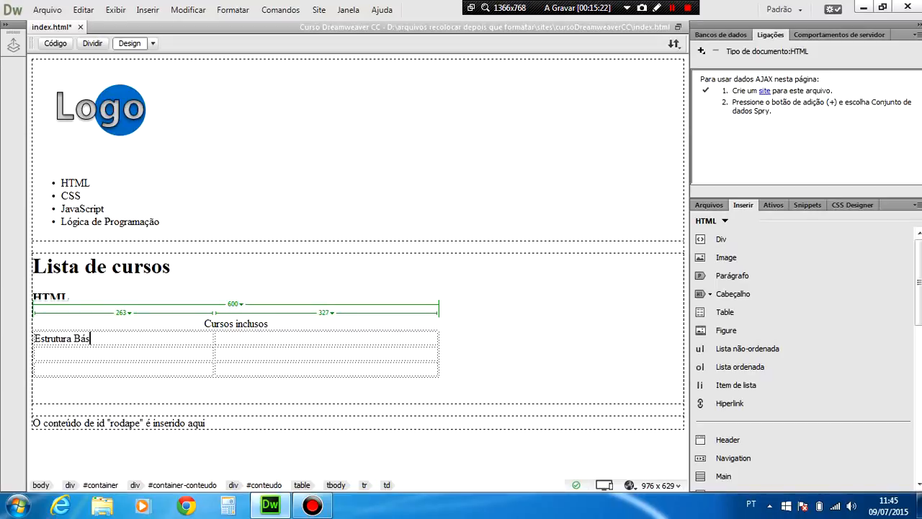
type("ica de ua")
key("BackSpace")
key("BackSpace")
type("ma página HT")
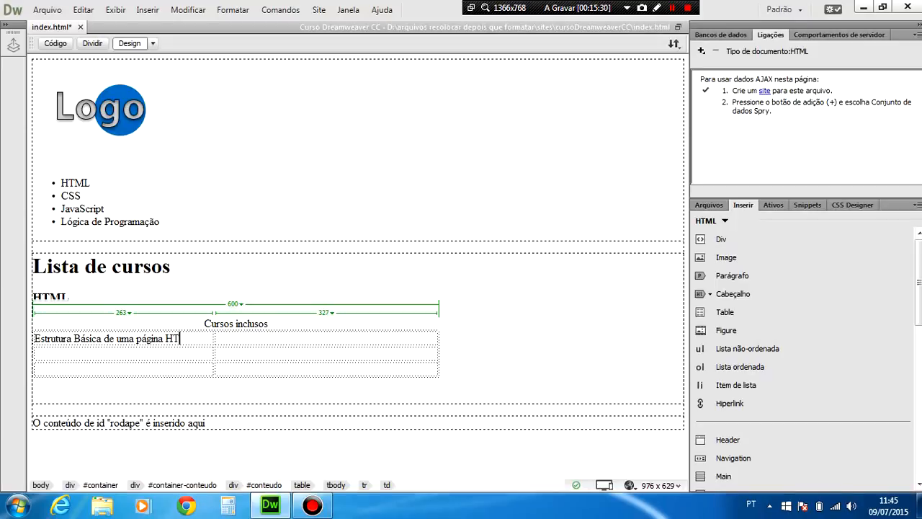
type("ML")
left_click_drag(214, 338, 222, 338)
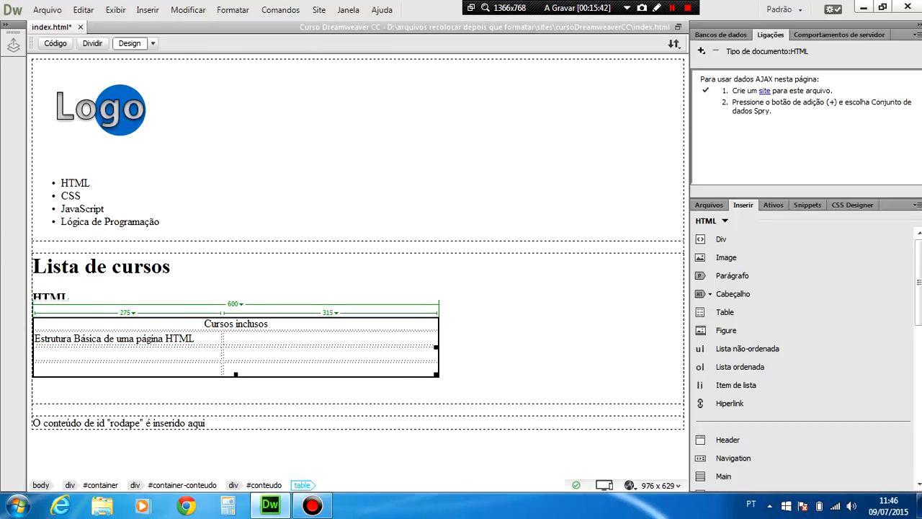
Enter "3 Horas" in the first row's second cell.
left_click(309, 341)
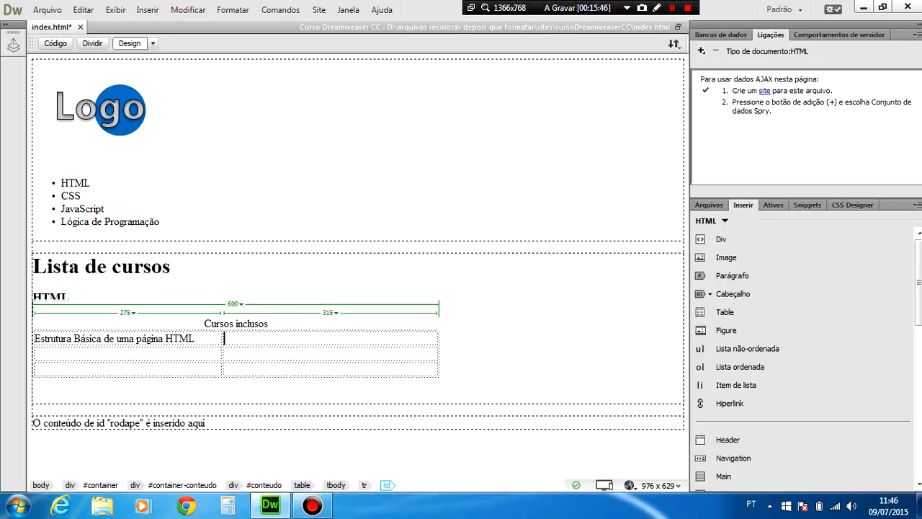
type("3 Horas")
left_click(268, 344)
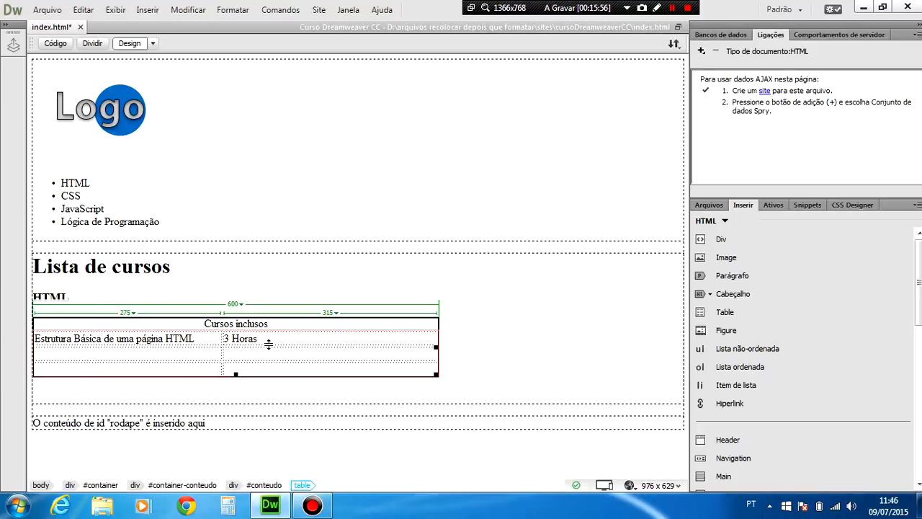
Move the contents of the table's first row down into the second row by cutting and pasting both cells.
left_click_drag(279, 337, 133, 343)
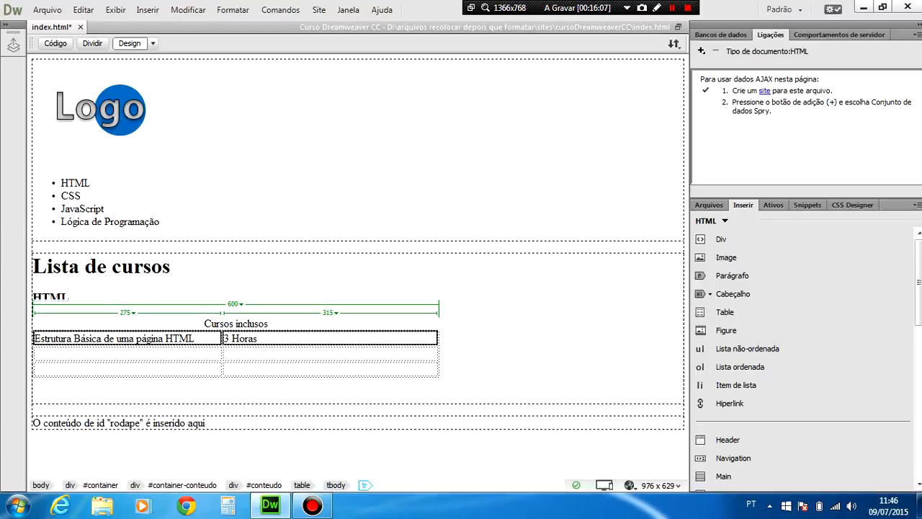
right_click(162, 339)
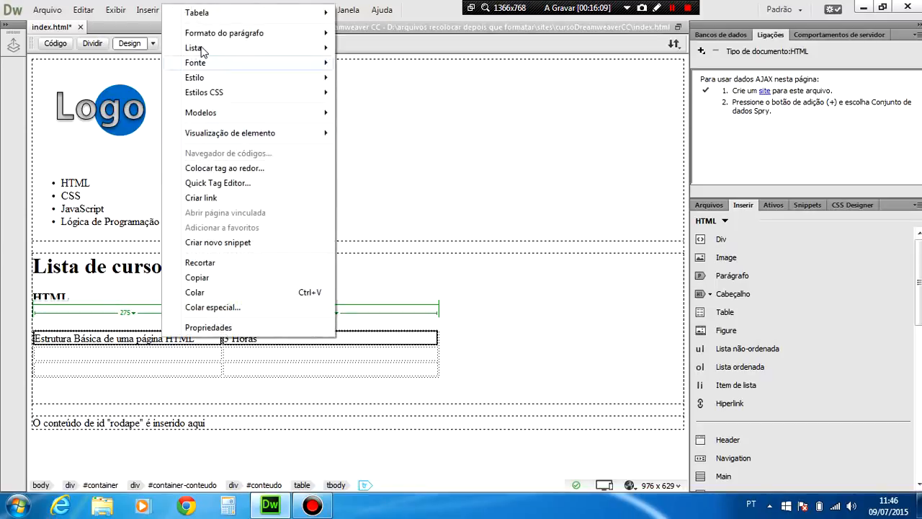
left_click(203, 264)
left_click(98, 353)
key("ctrl+v")
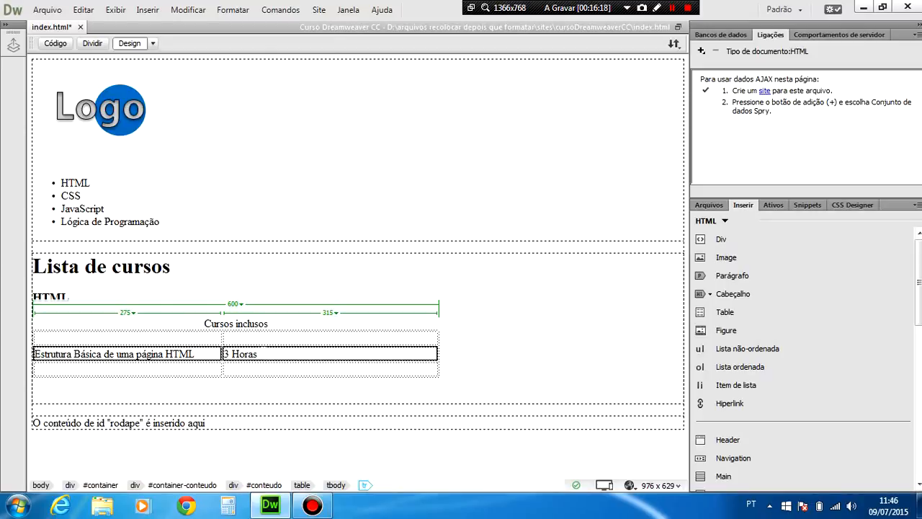
left_click(262, 352)
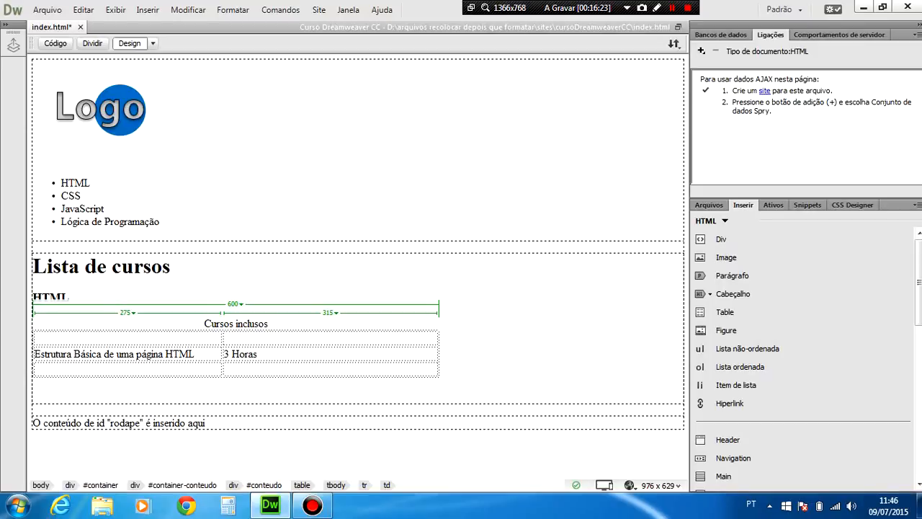
Fill the empty first row with the column titles "Título" and "Duraçao".
left_click(101, 337)
type("Título")
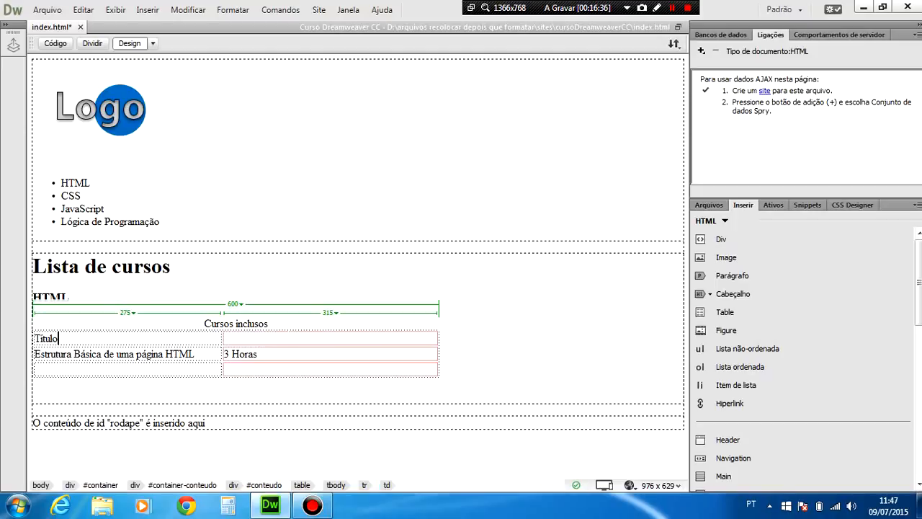
left_click(252, 338)
type("Duraç")
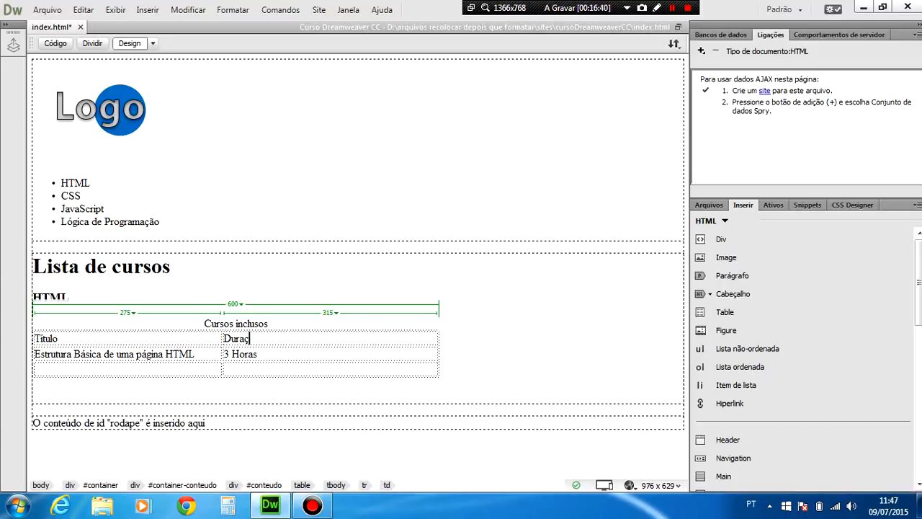
type("ao")
Fill the table's last row with "O que é uma tag?" and "2 Horas".
left_click(92, 369)
type("O que é uma tag")
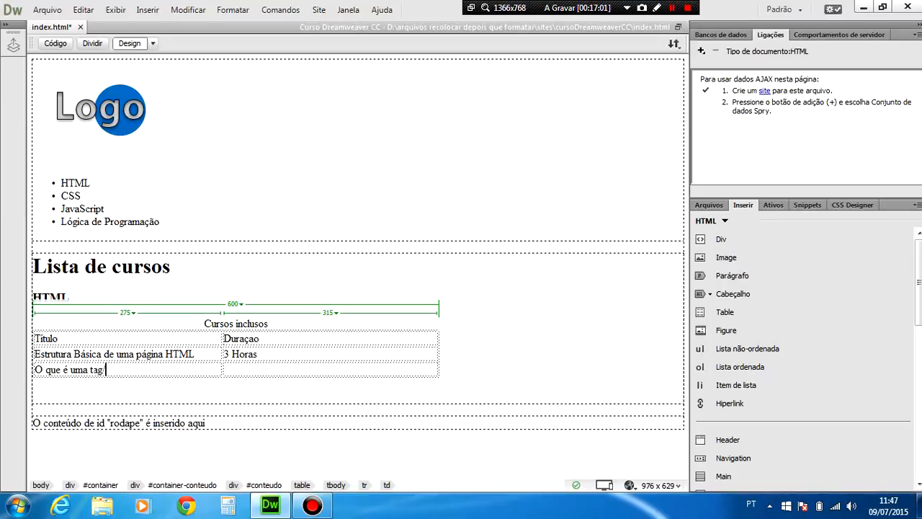
type("?")
key("Tab")
type("2 Horas")
Save all open files and preview the page in Google Chrome.
left_click(43, 10)
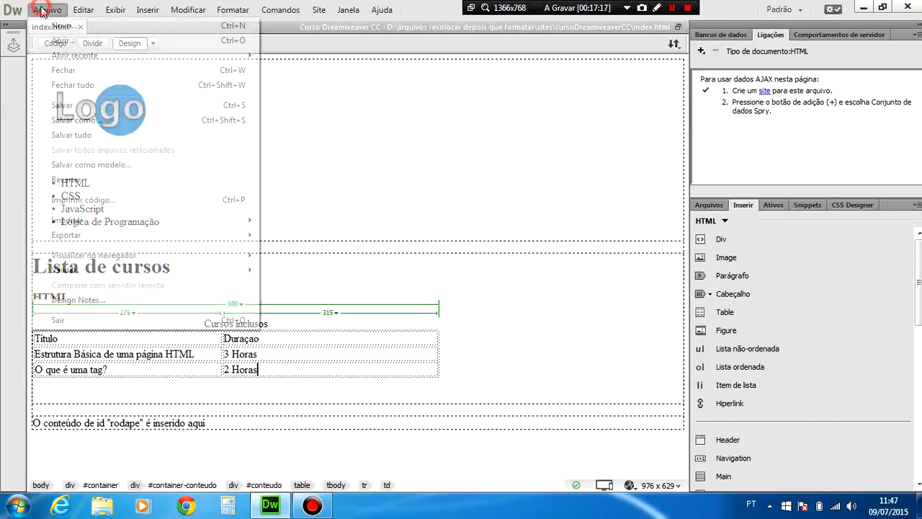
left_click(74, 135)
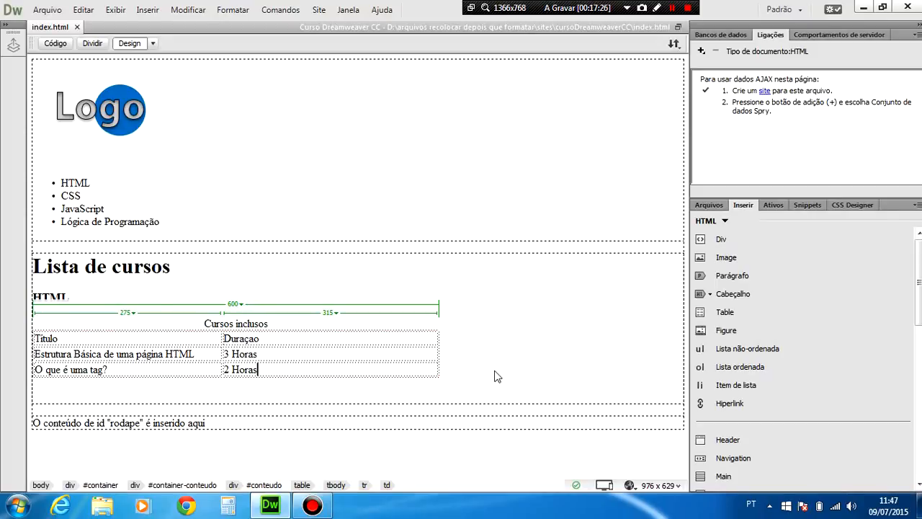
left_click(630, 485)
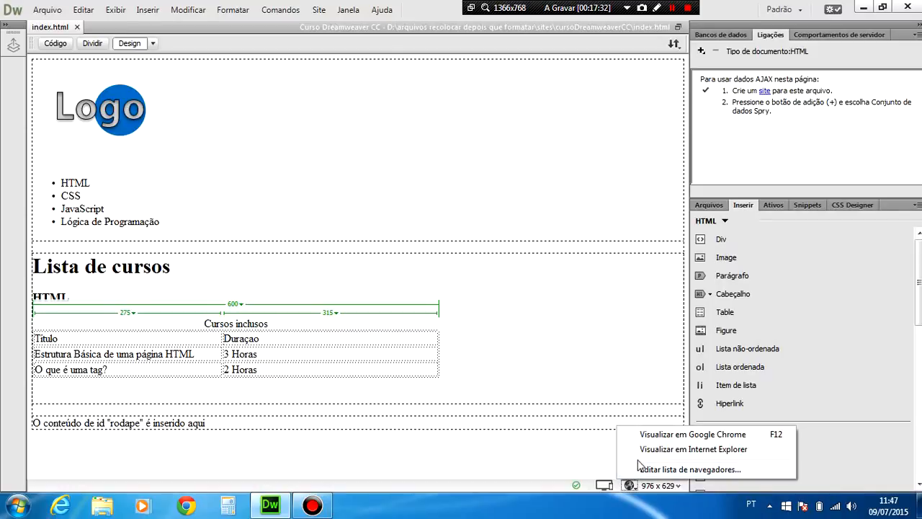
left_click(548, 485)
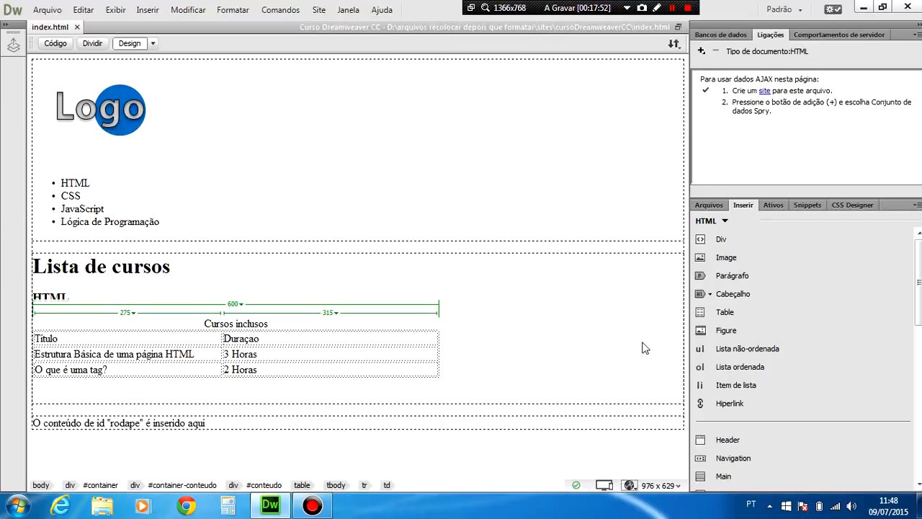
left_click(629, 487)
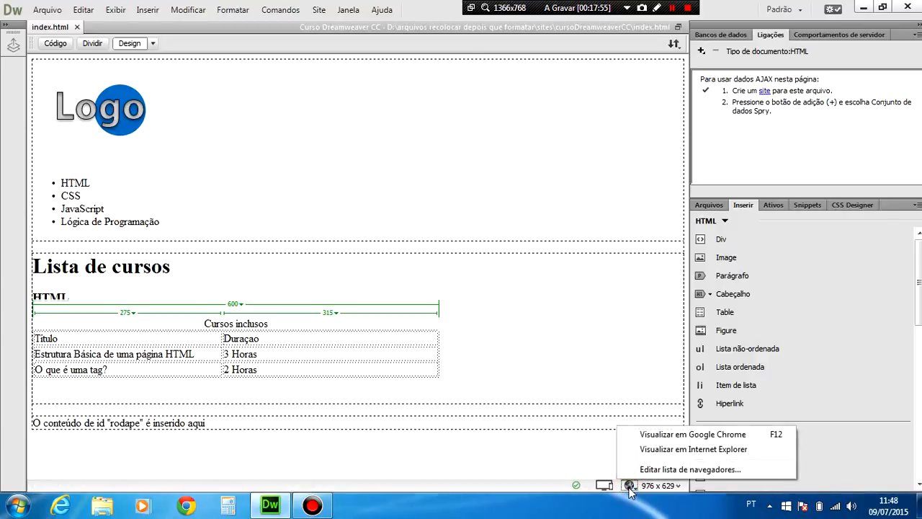
left_click(665, 437)
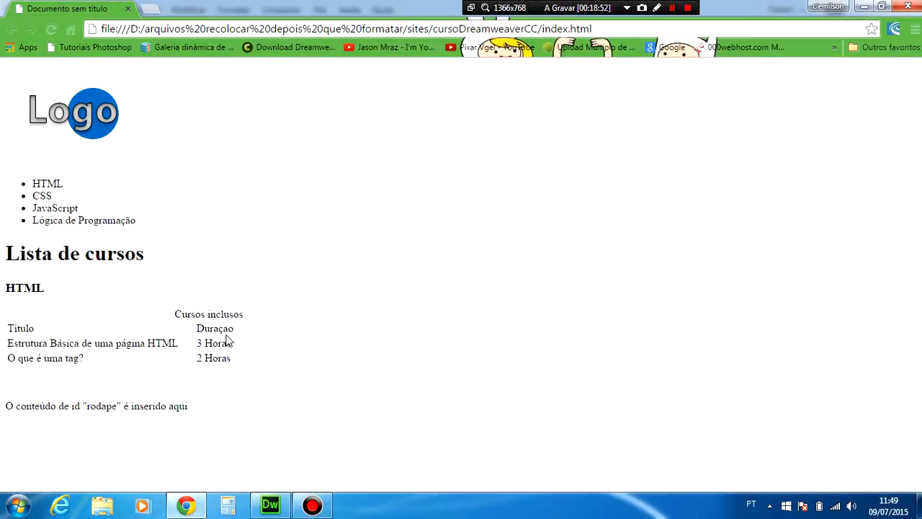
Return to Dreamweaver and switch the workspace layout to Iniciante.
left_click(274, 507)
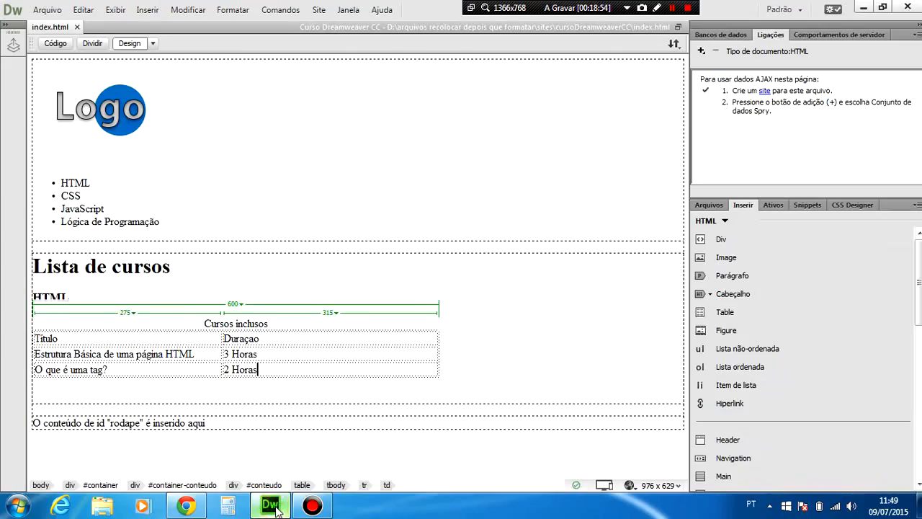
left_click(272, 323)
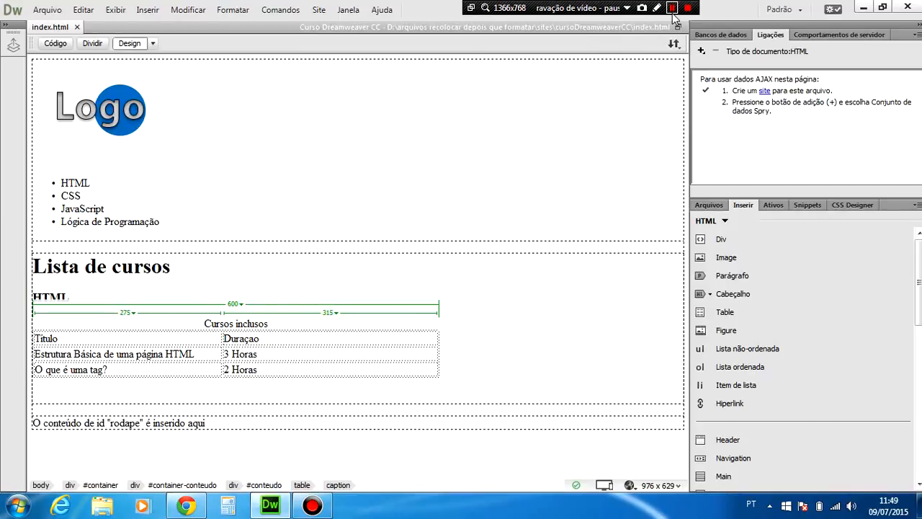
left_click(778, 10)
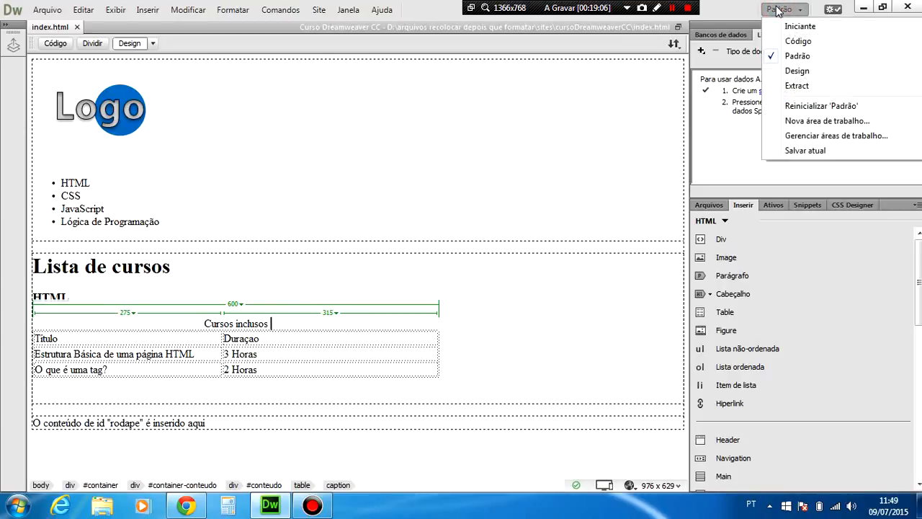
left_click(799, 27)
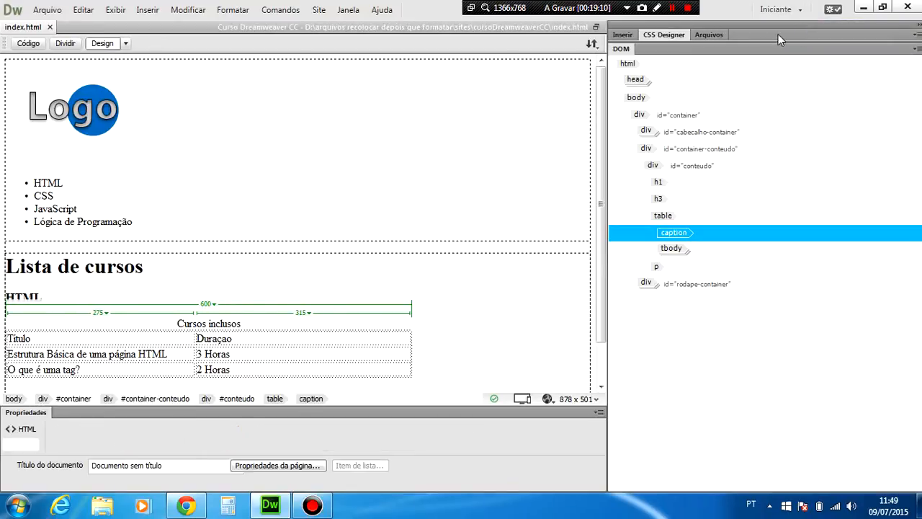
Switch the workspace layout to Design.
left_click(778, 10)
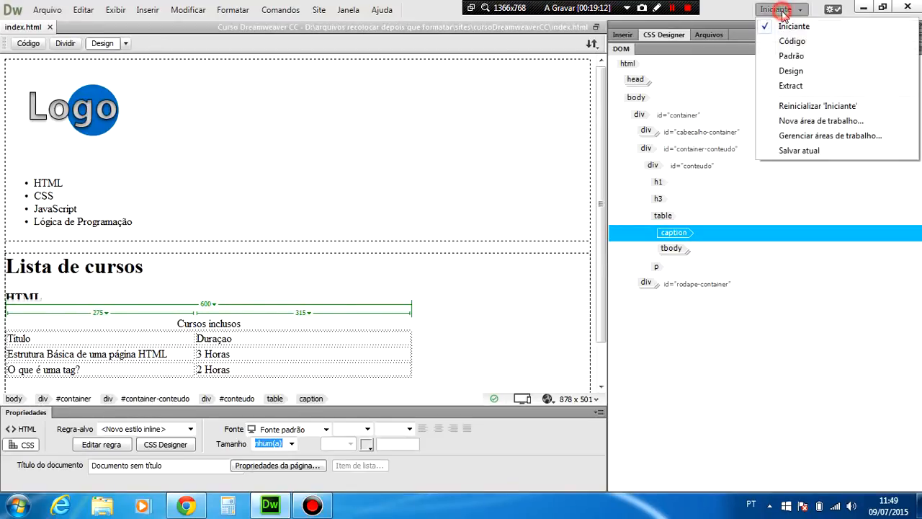
left_click(790, 71)
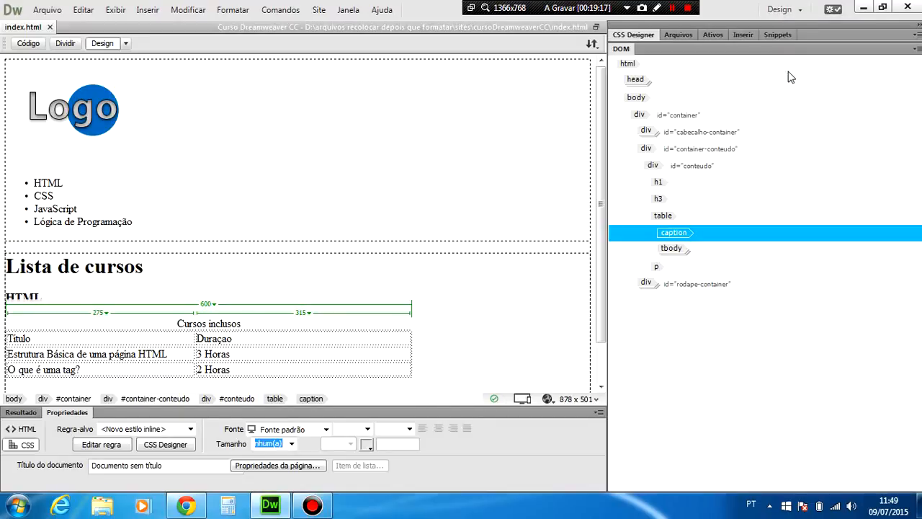
left_click(782, 9)
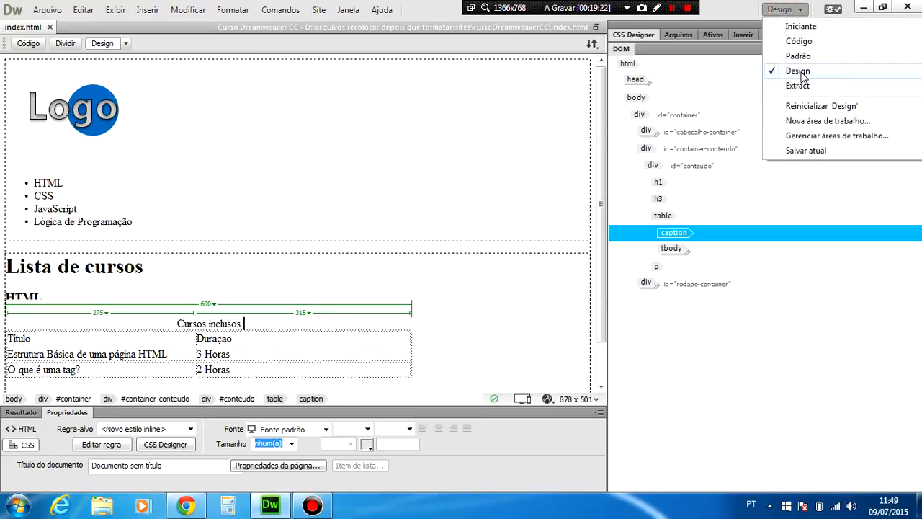
left_click(495, 452)
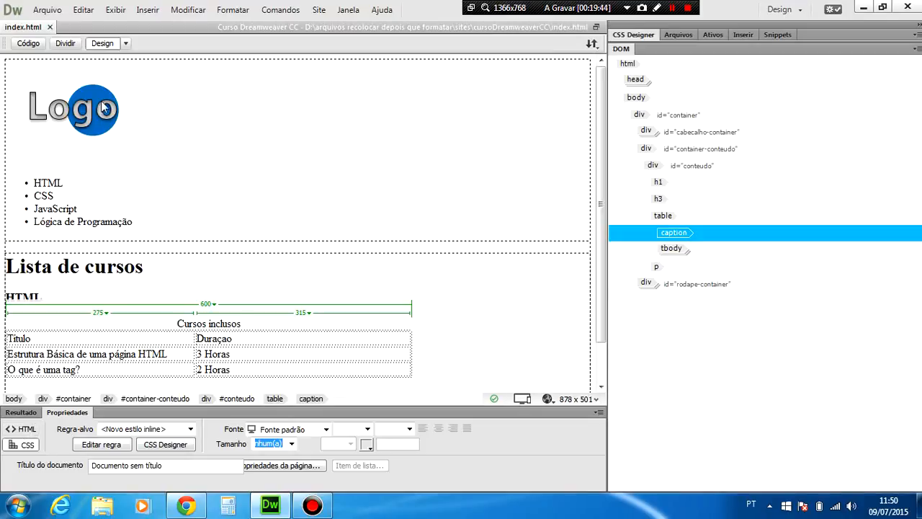
Show the HTML properties of the table caption and set its text format to Nenhum(a).
left_click(23, 430)
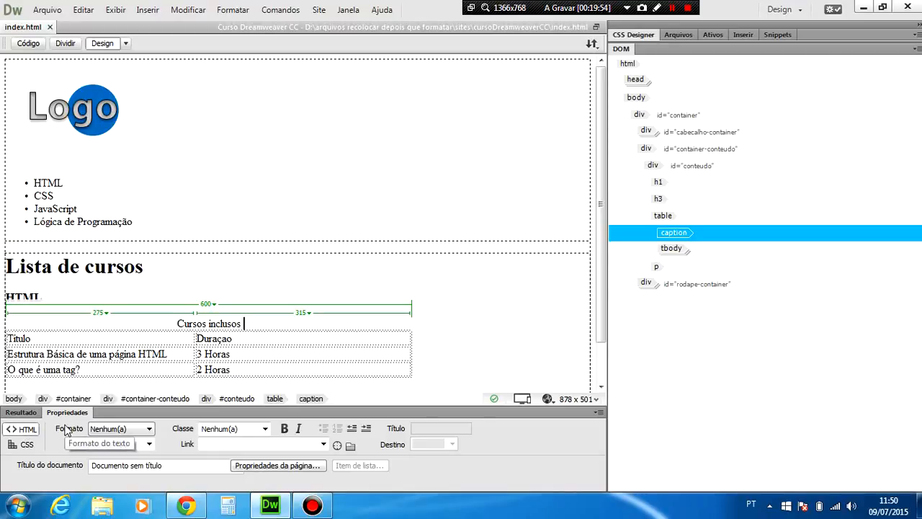
left_click(114, 430)
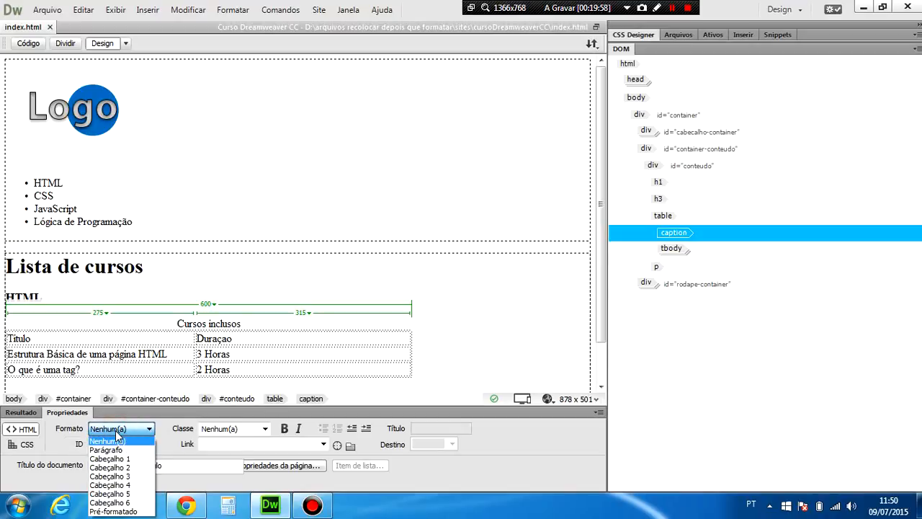
left_click(115, 430)
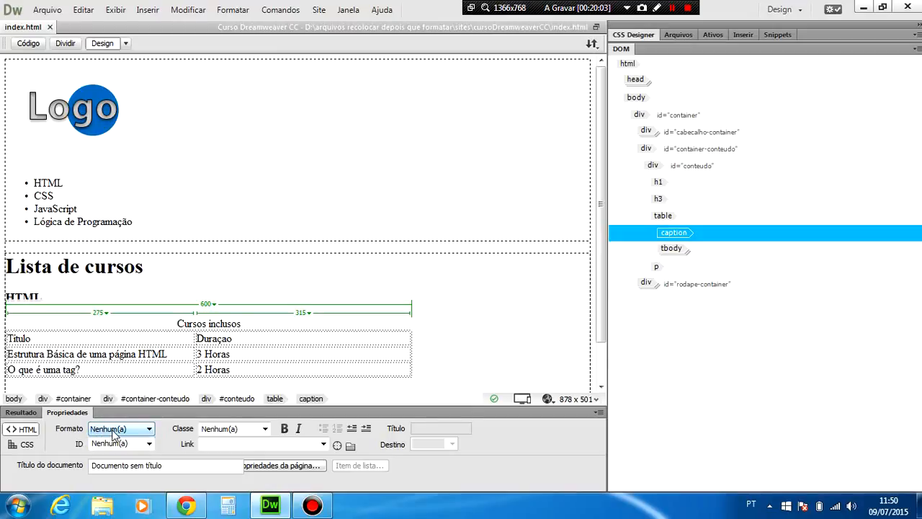
left_click(114, 433)
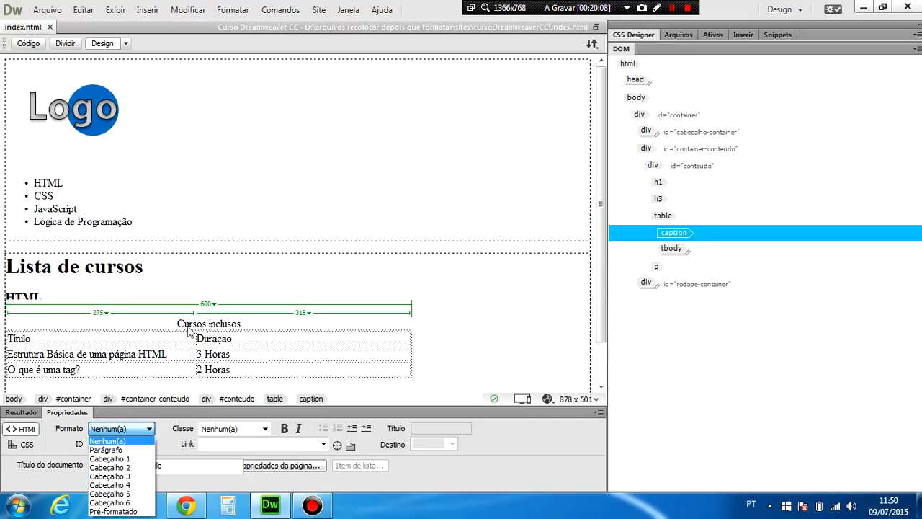
left_click(111, 441)
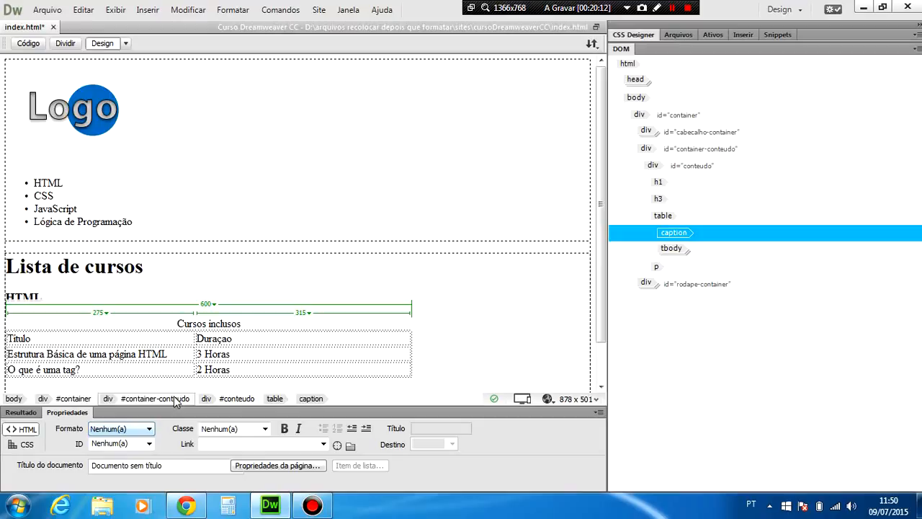
Try to format the table caption "Cursos inclusos" as Cabeçalho 4 and as Cabeçalho 3.
left_click_drag(177, 323, 241, 324)
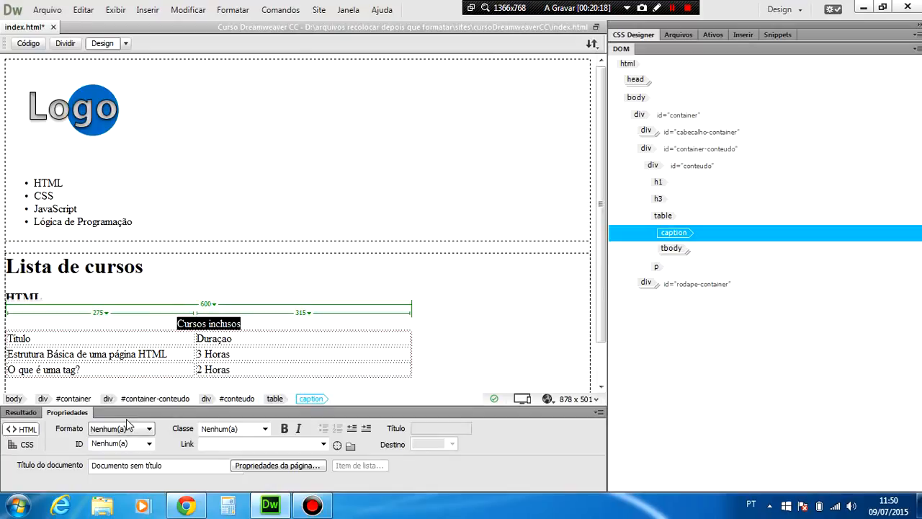
left_click(131, 430)
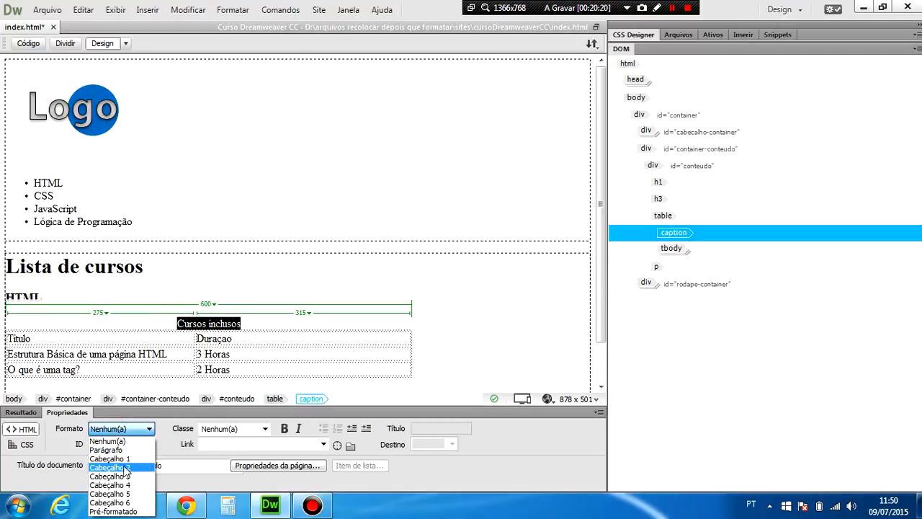
left_click(124, 487)
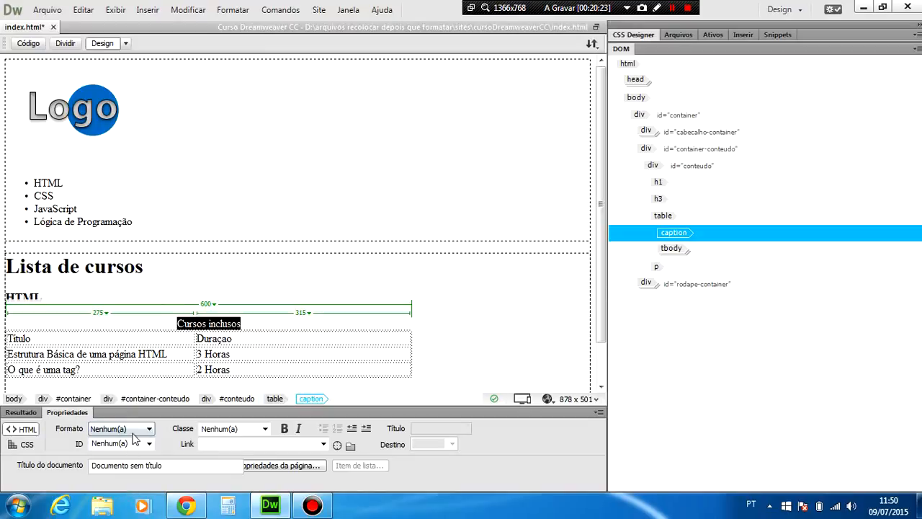
left_click(134, 430)
left_click(128, 478)
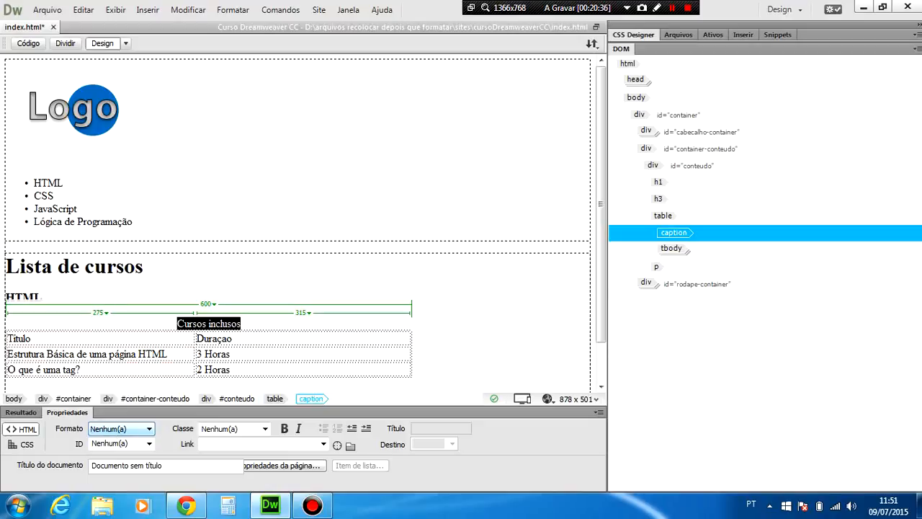
Format the HTML item of the course list successively as Cabeçalho 5, Cabeçalho 2 and Cabeçalho 1.
double_click(47, 183)
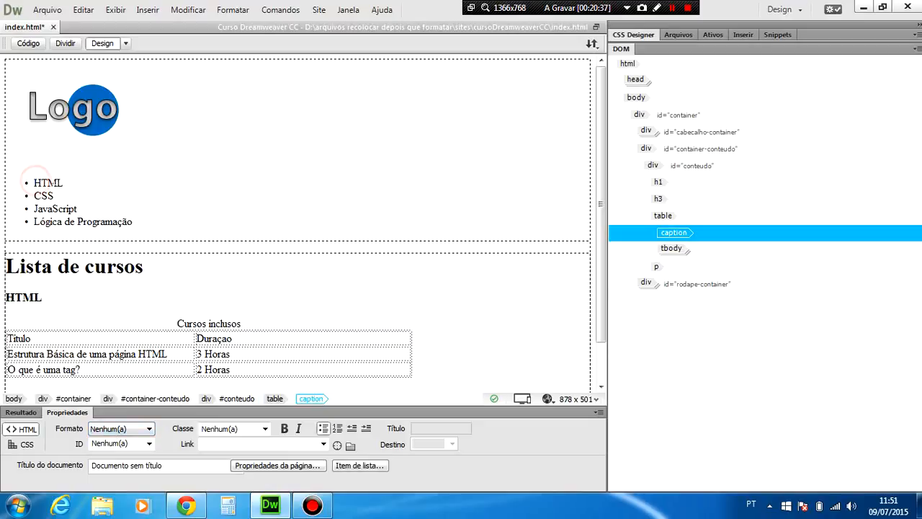
left_click(116, 430)
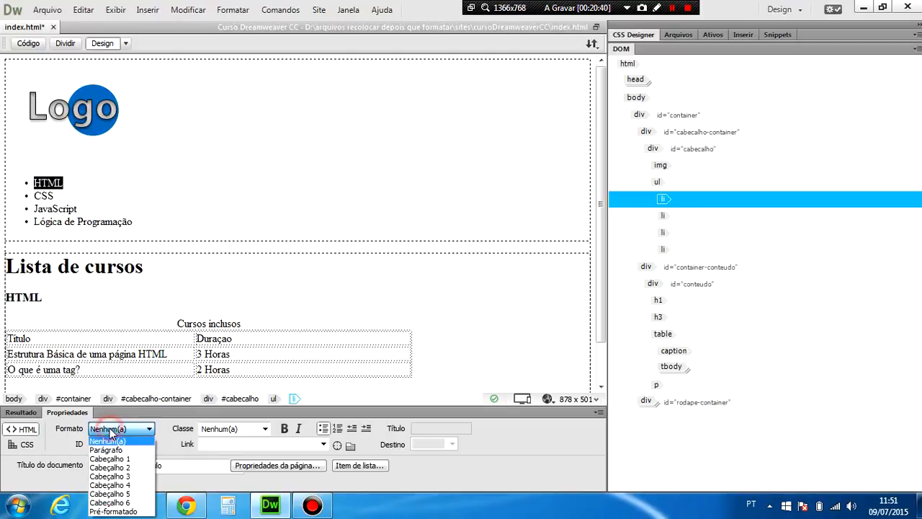
left_click(112, 494)
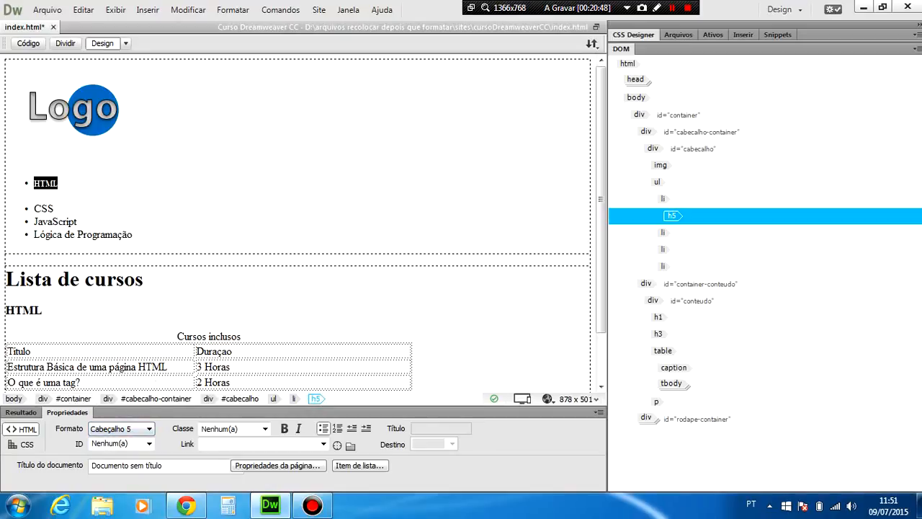
left_click(149, 429)
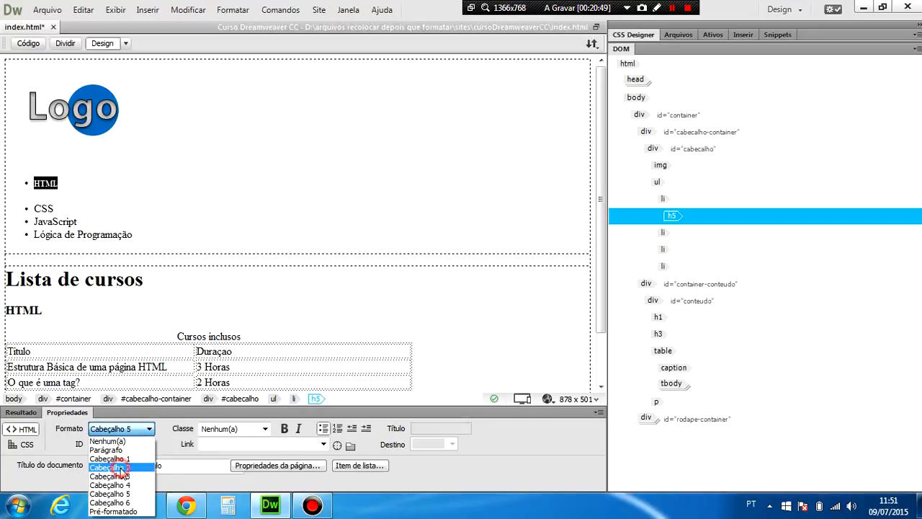
left_click(129, 468)
left_click(142, 430)
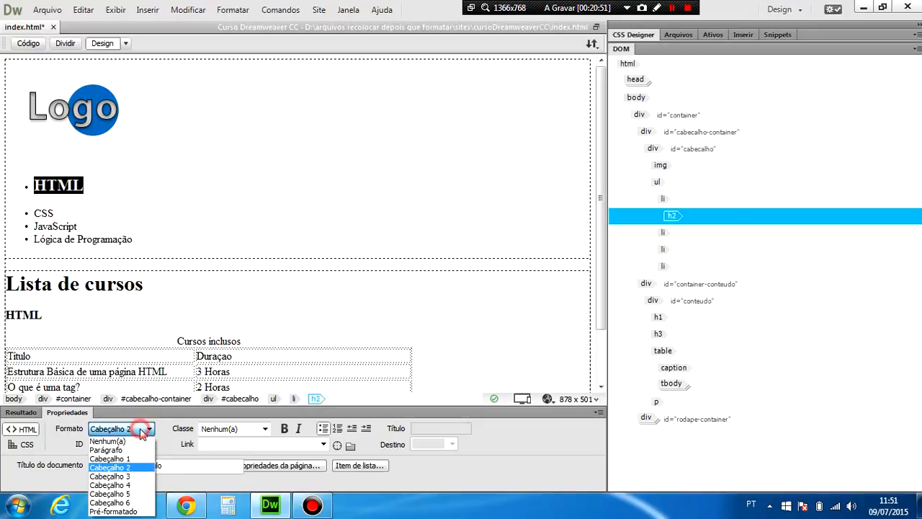
left_click(121, 459)
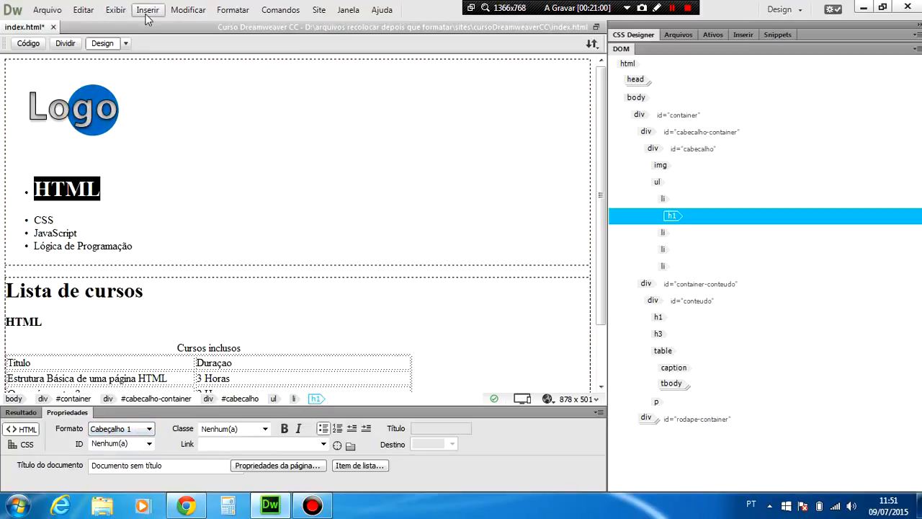
Change the HTML list item to Cabeçalho 5 and clear its heading format back to Nenhum(a).
key("ctrl+2")
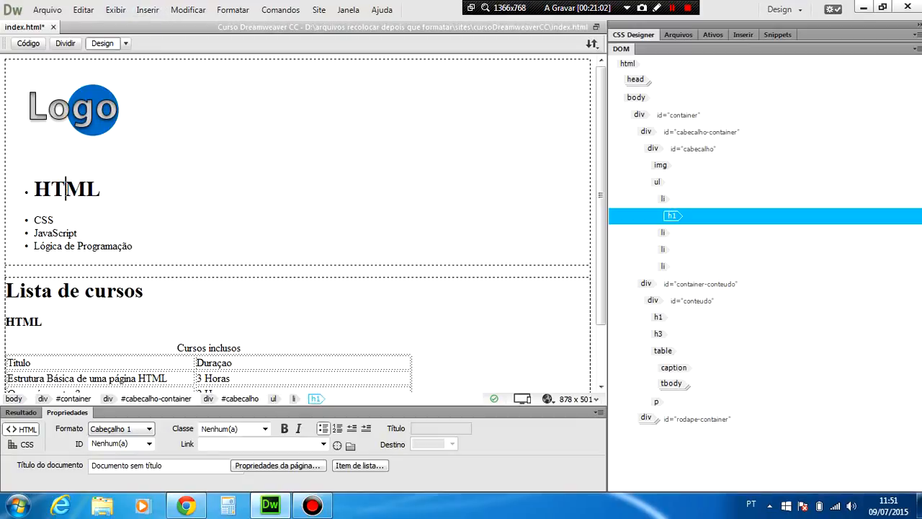
key("ctrl+5")
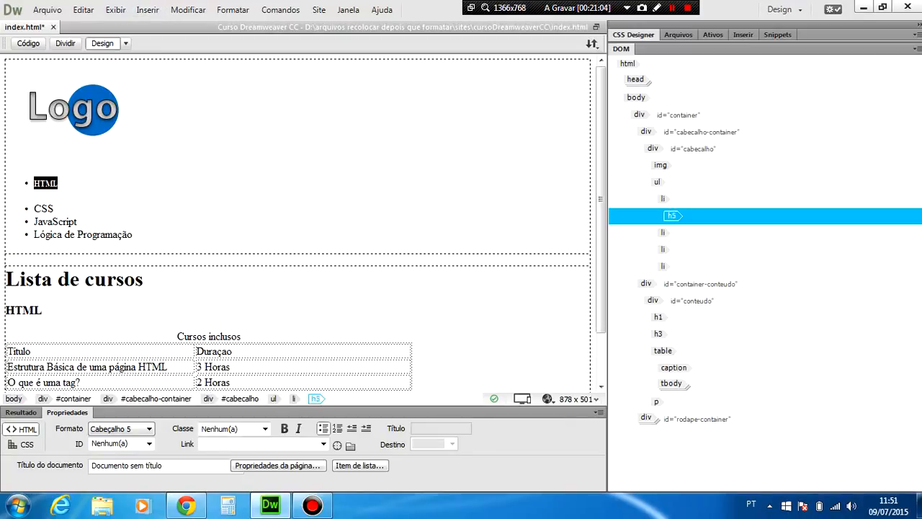
key("ctrl+0")
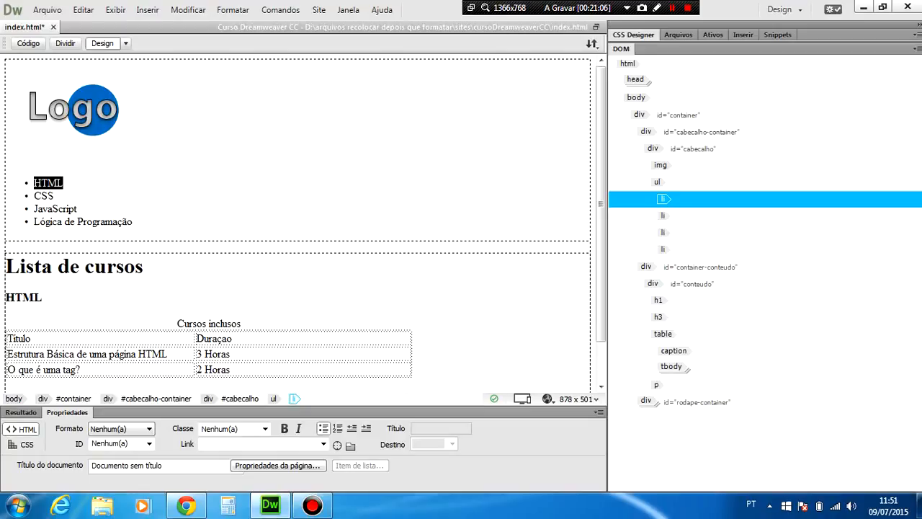
left_click(52, 196)
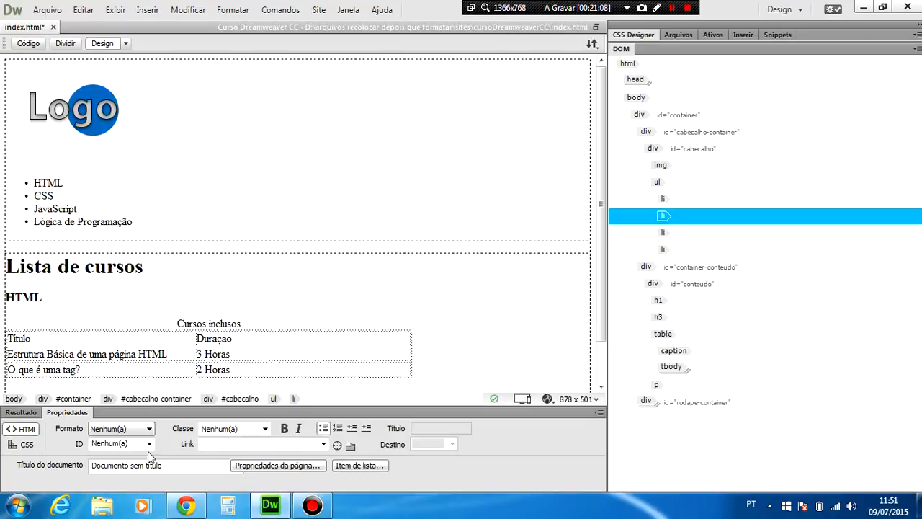
Show the CSS properties of the caption "Cursos inclusos" and examine the available font style and font weight options.
left_click(190, 323)
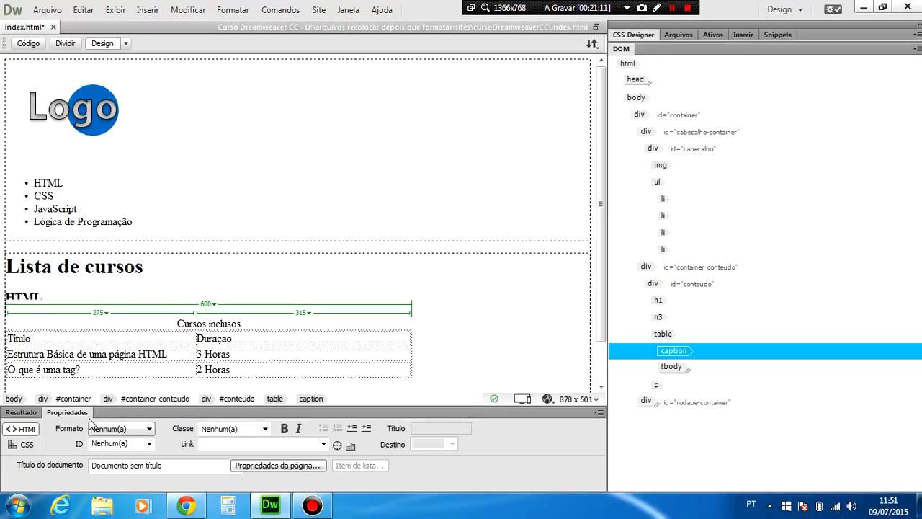
left_click(25, 446)
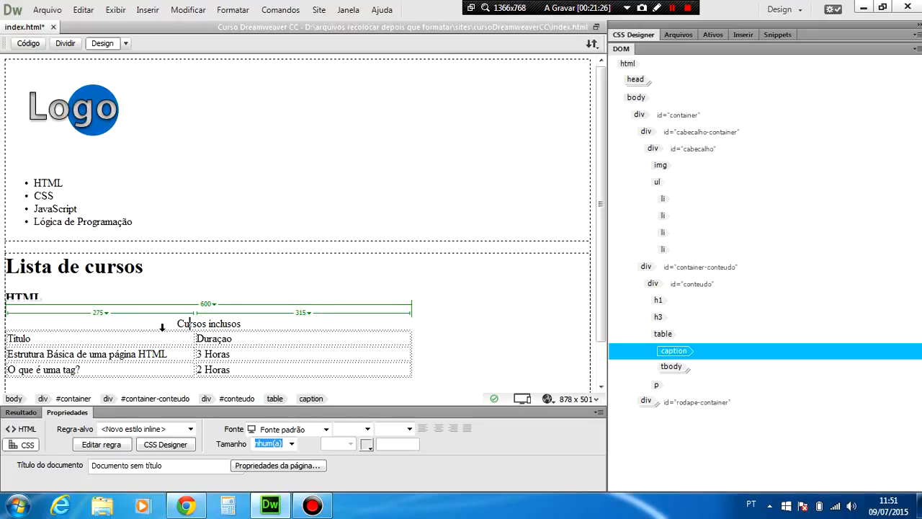
left_click_drag(177, 324, 243, 323)
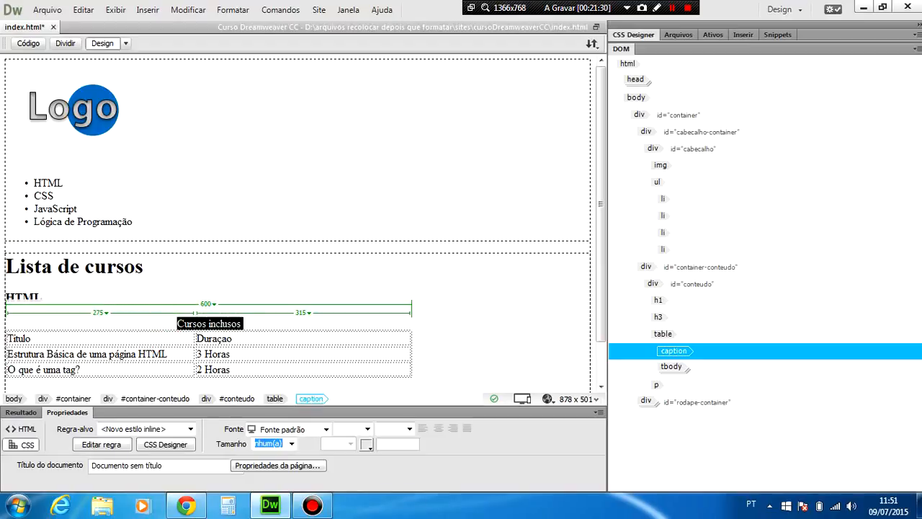
left_click(367, 429)
left_click(367, 429)
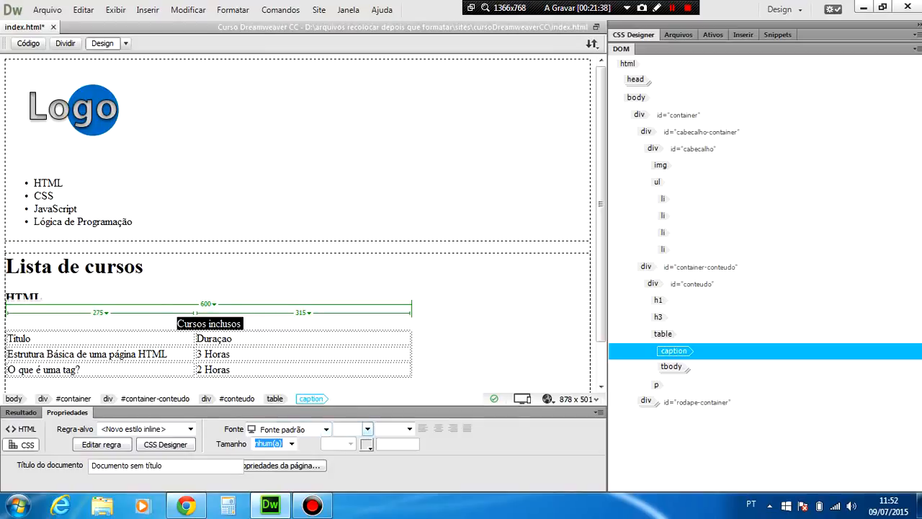
left_click(368, 429)
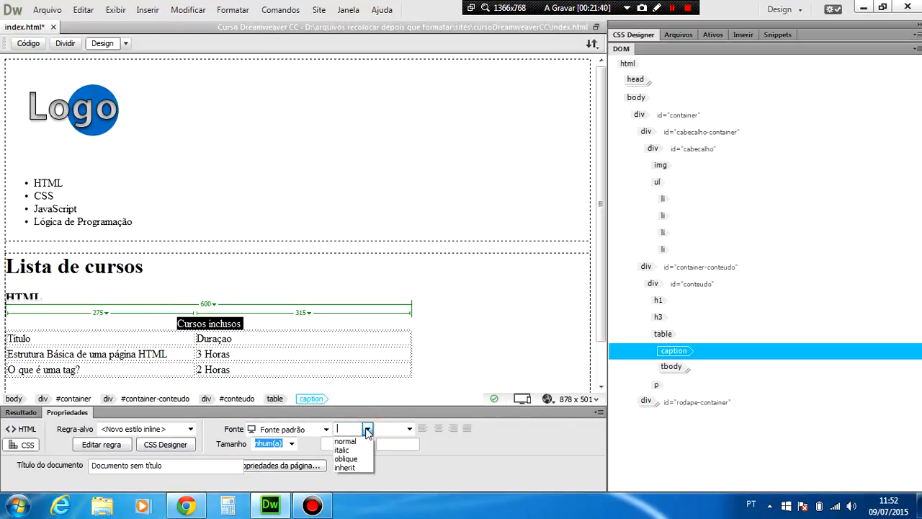
left_click(368, 429)
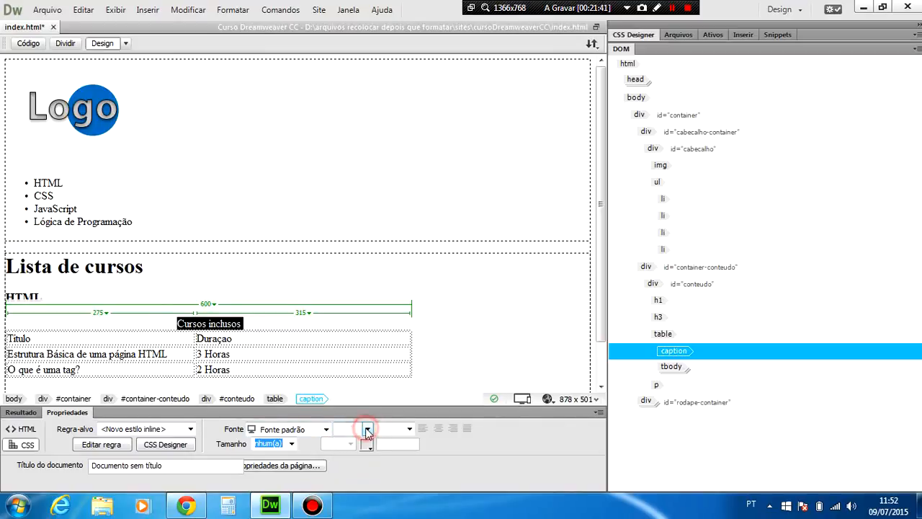
left_click(409, 430)
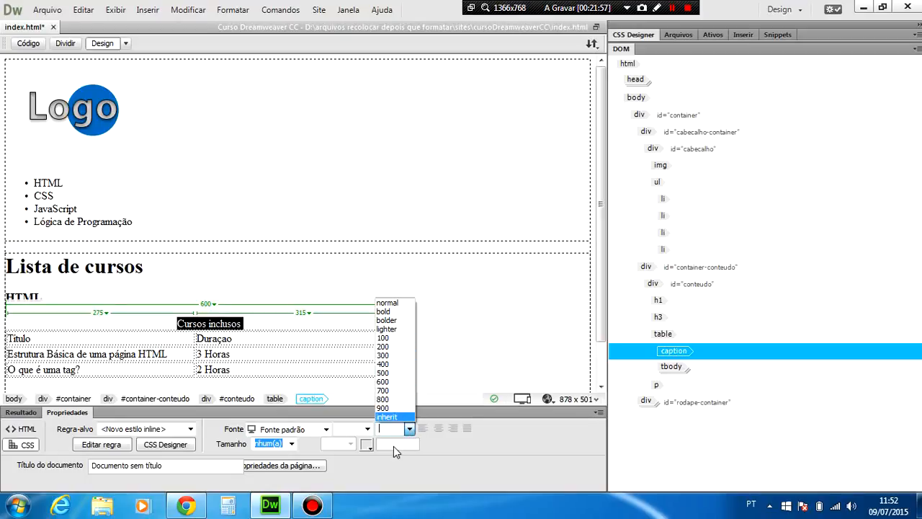
left_click(390, 467)
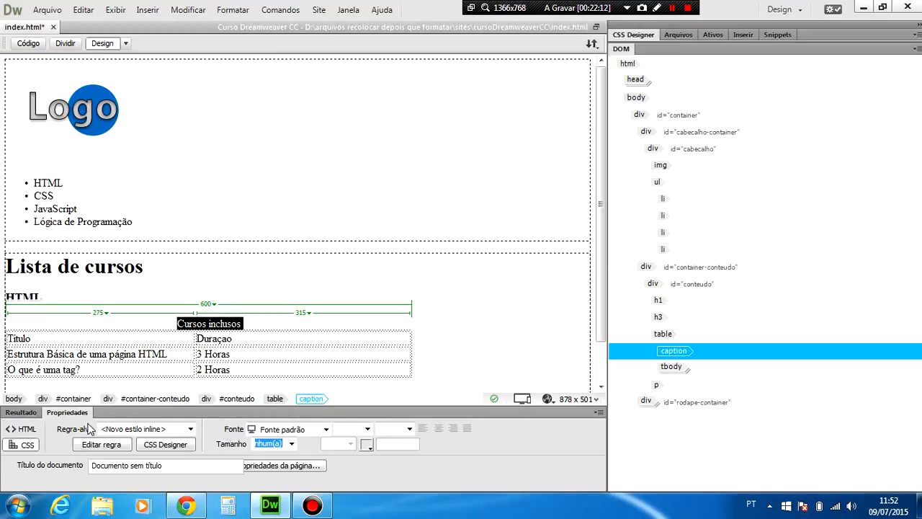
Return to the HTML properties and link the caption "Cursos inclusos" to the site's index.html file.
left_click(28, 431)
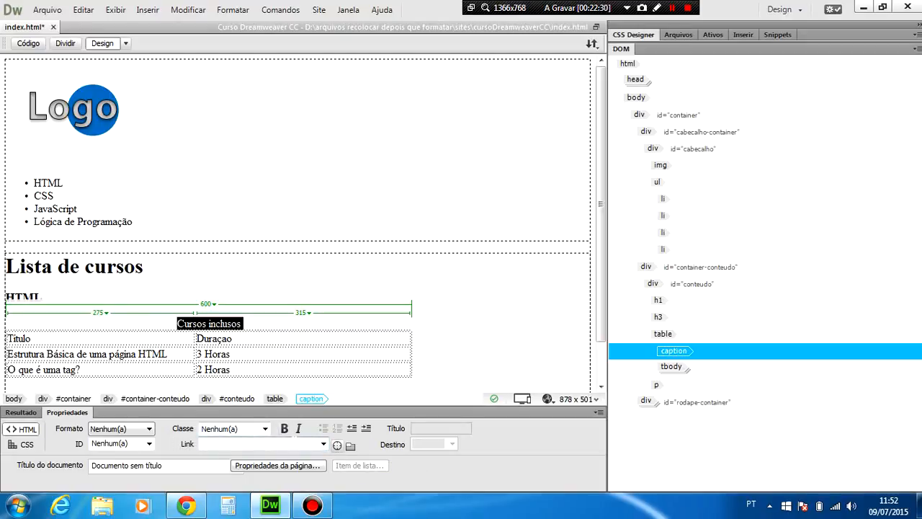
left_click(264, 443)
left_click(351, 446)
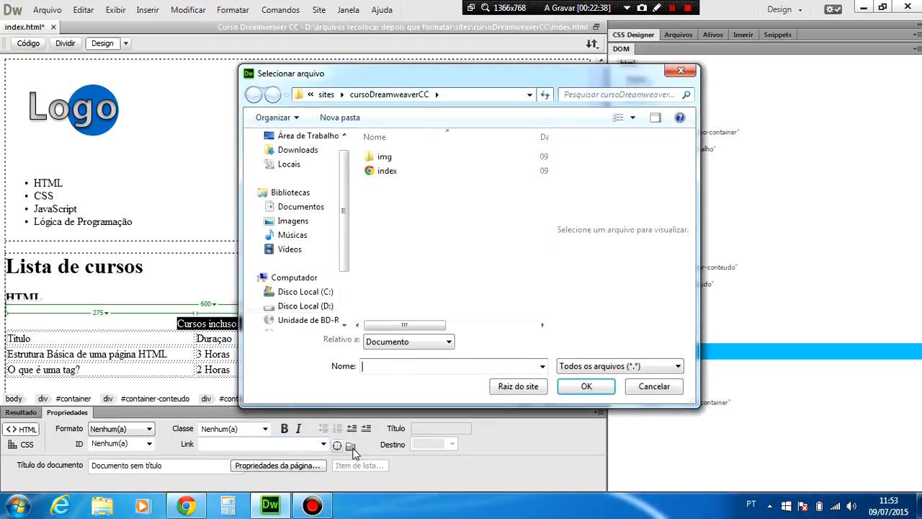
left_click(654, 387)
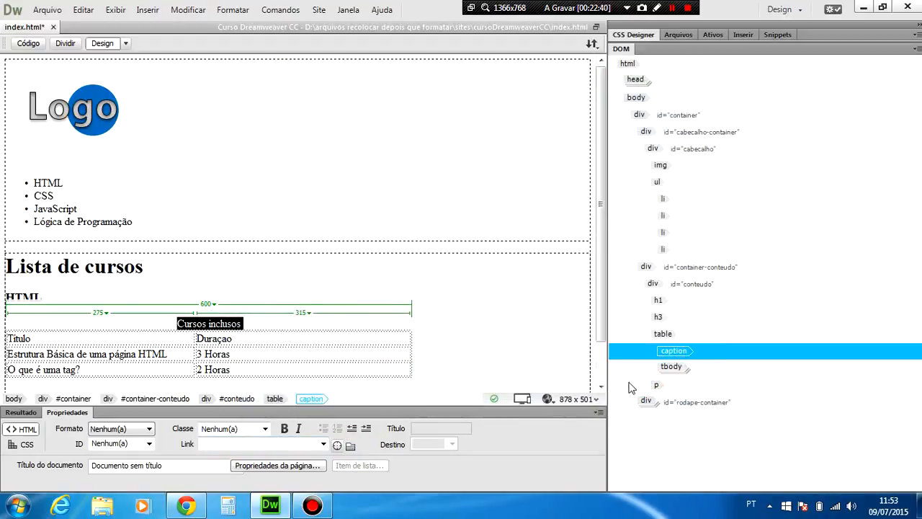
left_click(351, 447)
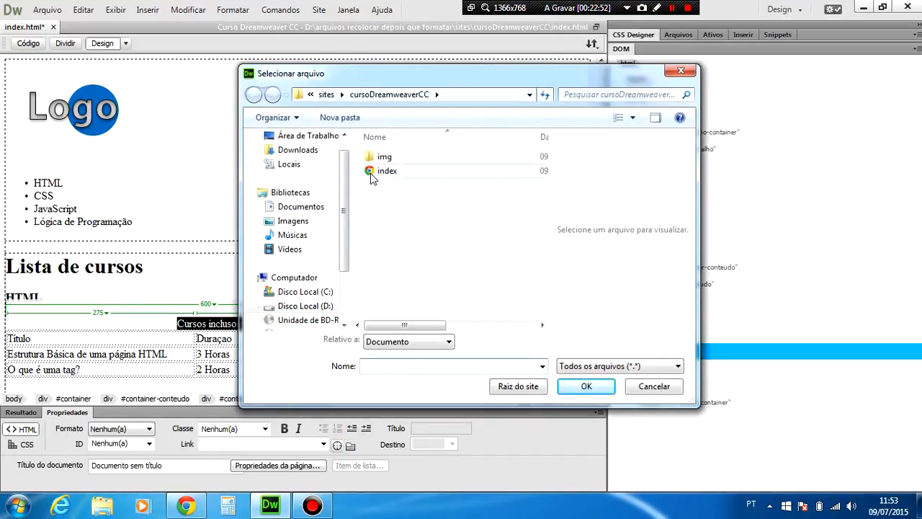
double_click(370, 173)
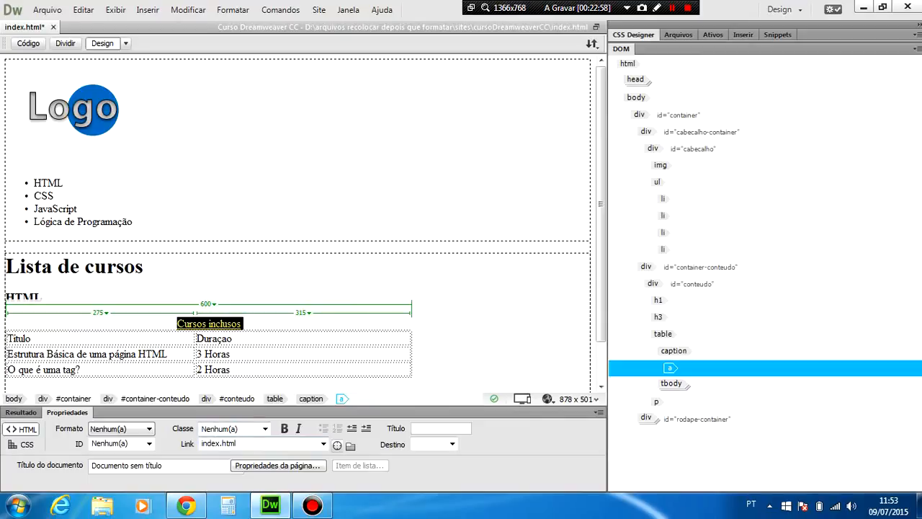
Save the page and link the caption "Cursos inclusos" by pointing to index.html in the site's file list.
key("ctrl+s")
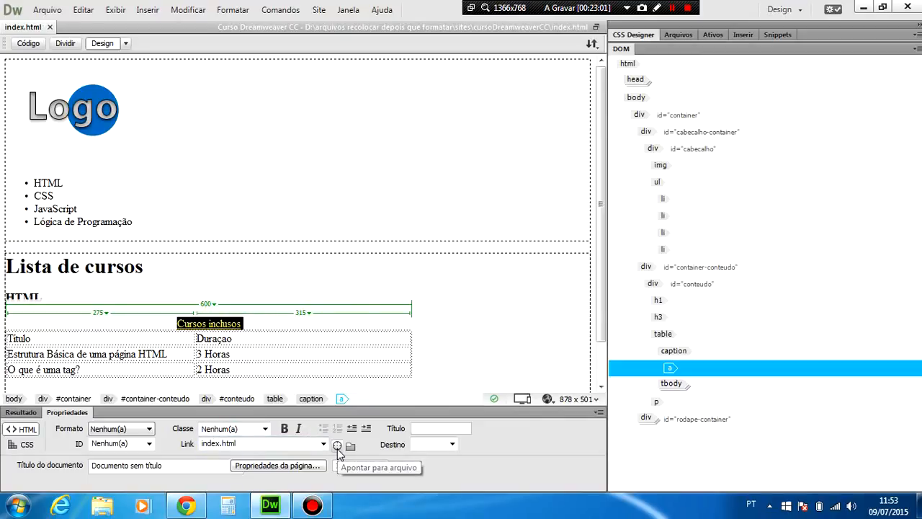
left_click(680, 36)
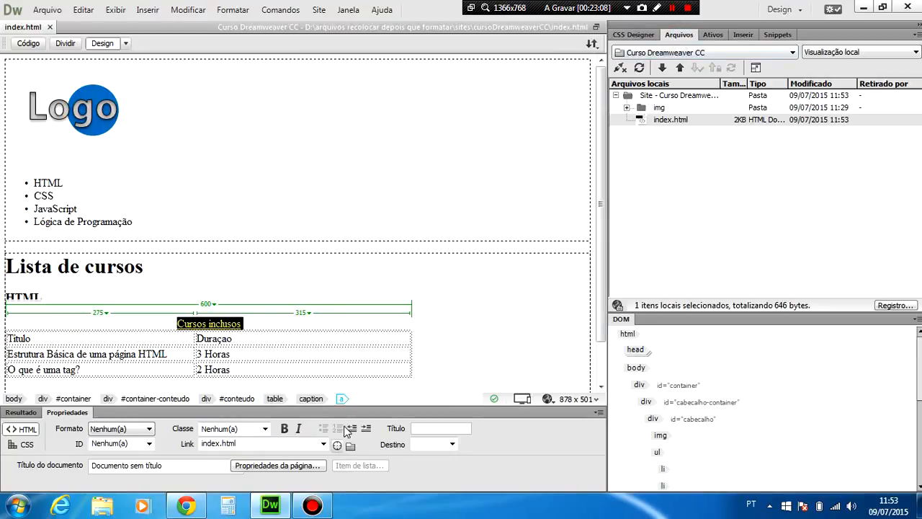
mouse_move(337, 445)
left_mouse_down()
mouse_move(453, 313)
mouse_move(425, 346)
mouse_move(566, 221)
mouse_move(661, 118)
mouse_move(644, 123)
left_mouse_up()
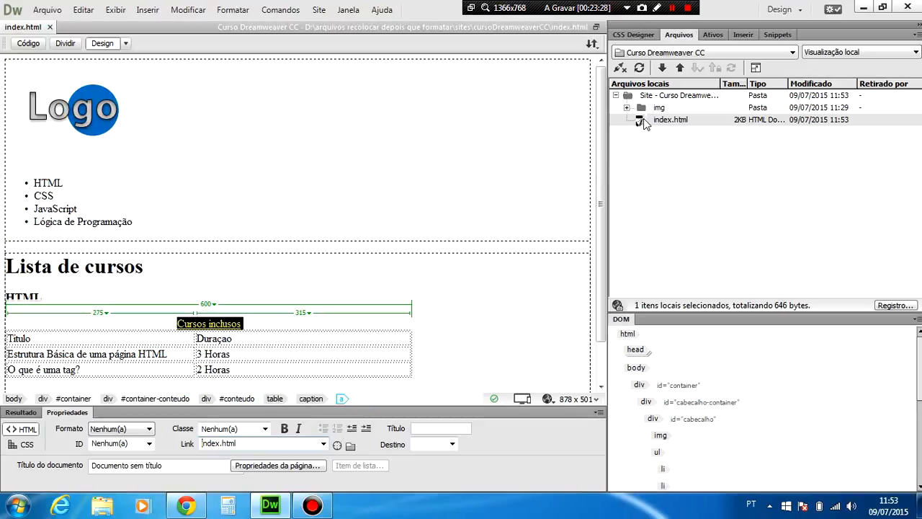
Link the caption "Cursos inclusos" to logo.png in the site's img folder by pointing to the file.
left_click(627, 107)
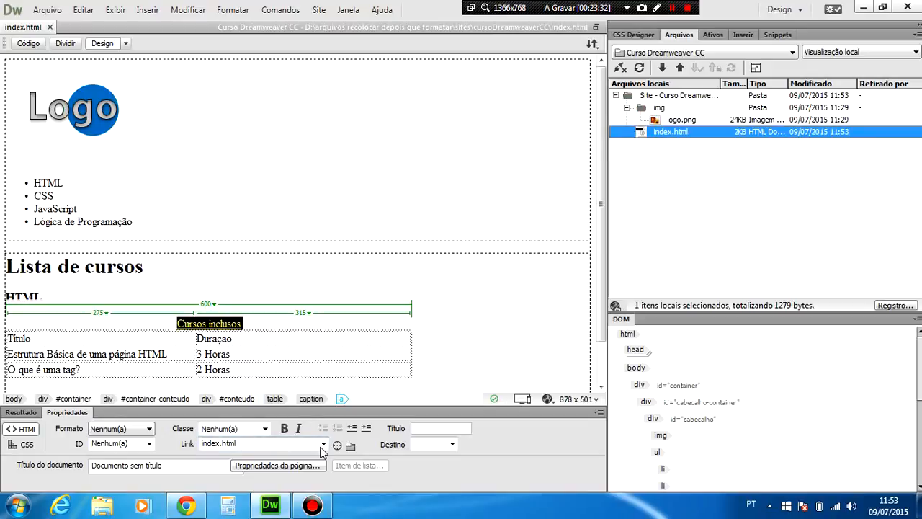
left_click_drag(337, 445, 660, 116)
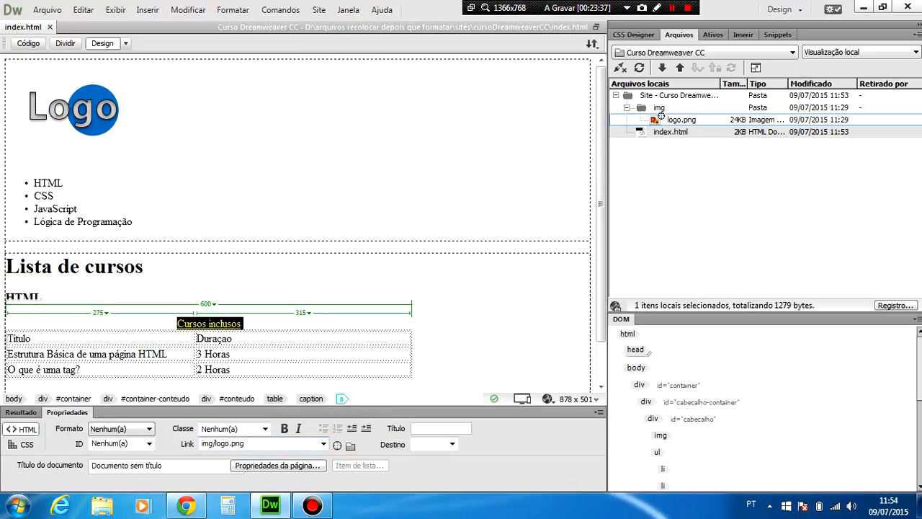
left_click_drag(662, 116, 662, 116)
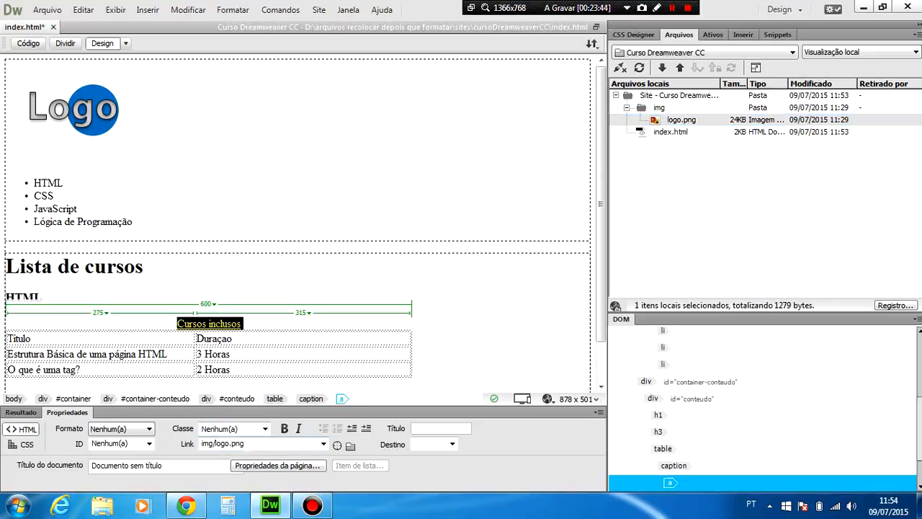
Point the caption's link back to index.html in the site's file list and save the page.
left_click_drag(337, 444, 646, 132)
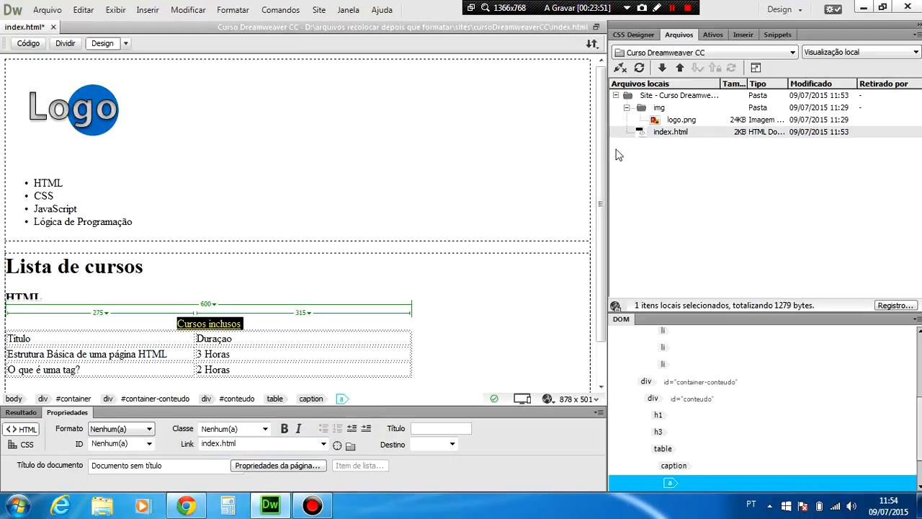
key("ctrl+s")
Switch to Chrome, reload index.html to preview the linked caption, and return to Dreamweaver.
left_click(185, 506)
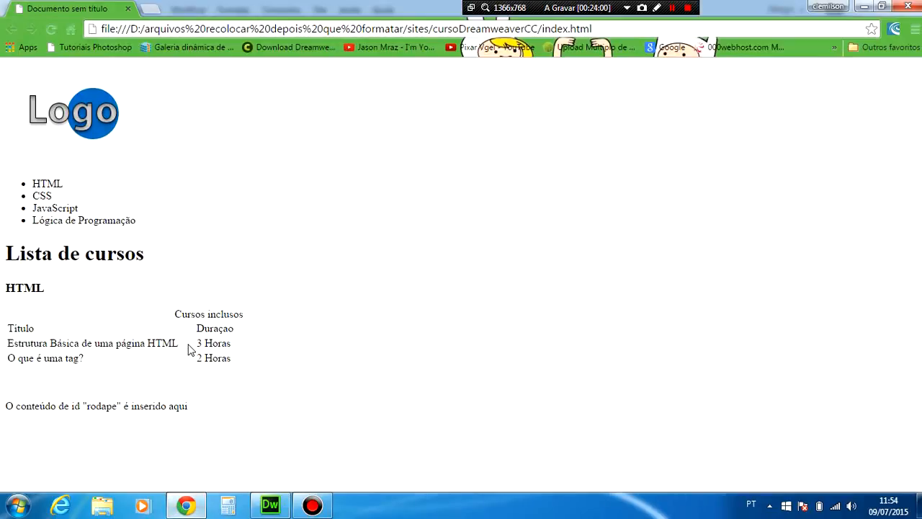
left_click(270, 505)
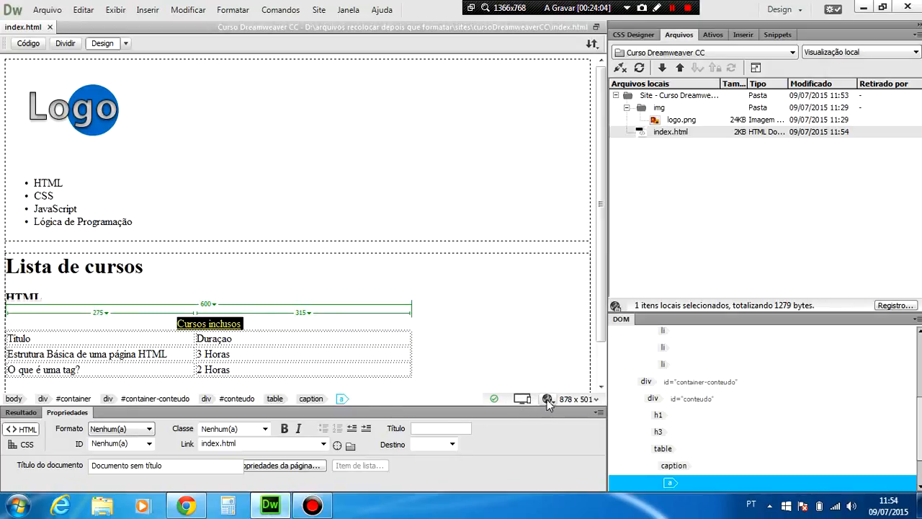
left_click(178, 513)
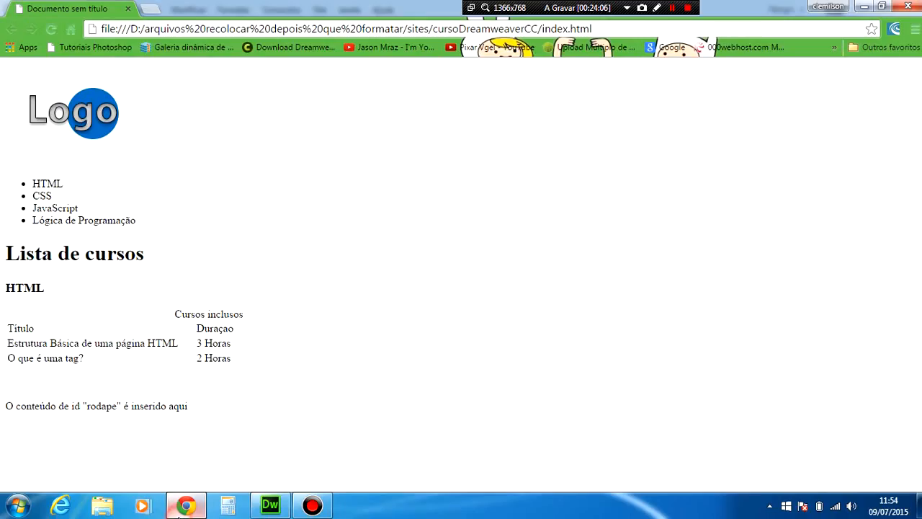
left_click(52, 30)
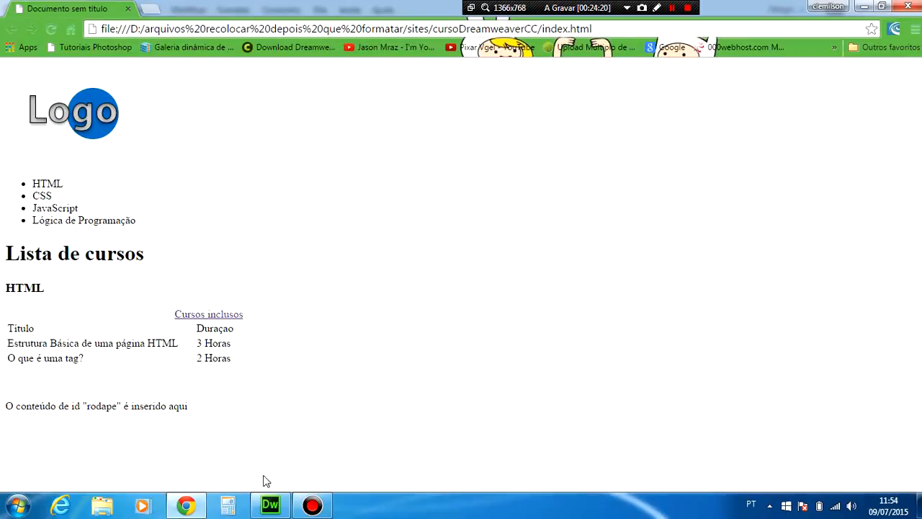
mouse_move(271, 509)
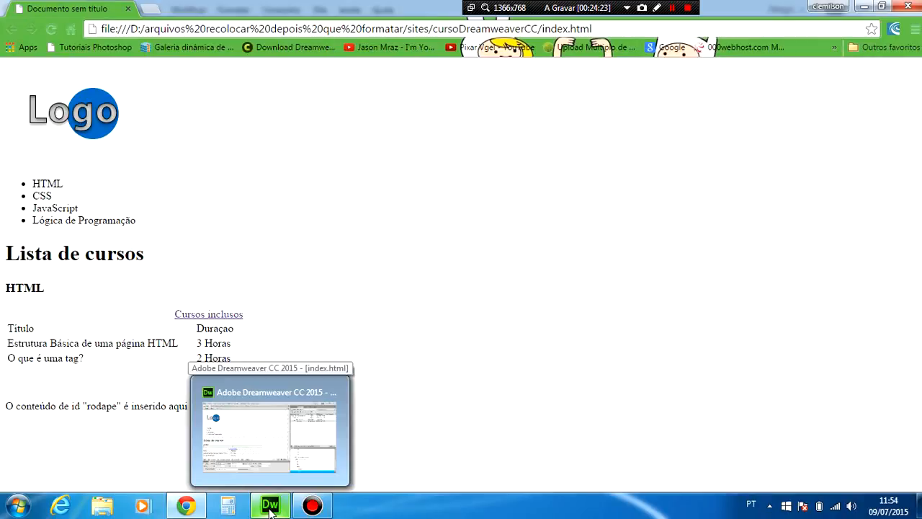
left_click(270, 508)
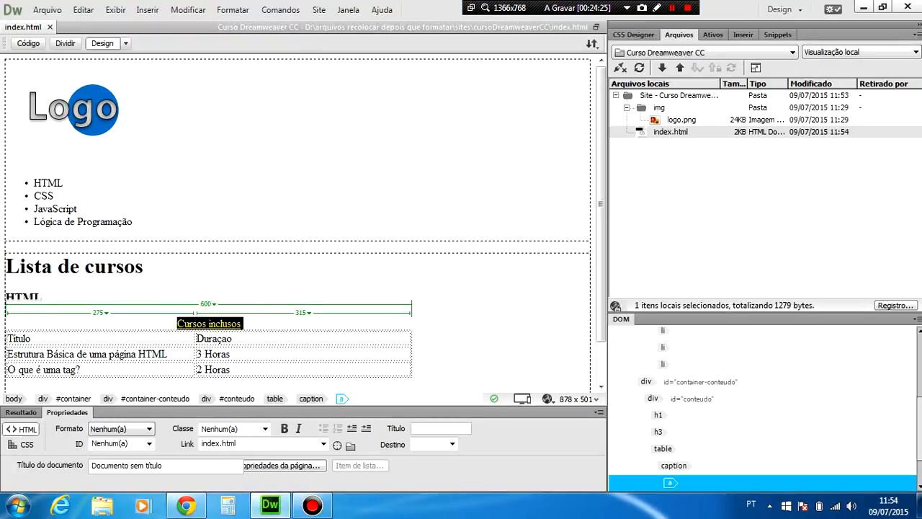
Delete the placeholder text inside the rodape div at the end of the page.
left_click_drag(601, 193, 591, 276)
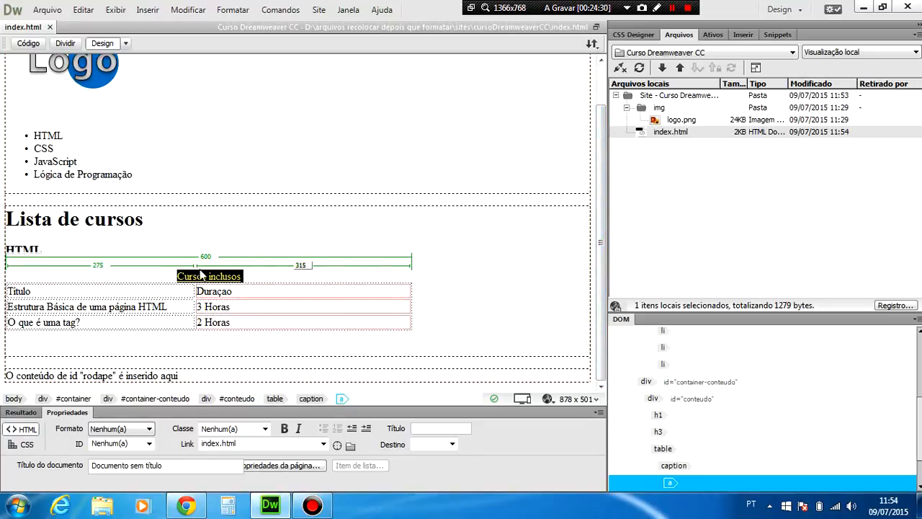
left_click(249, 276)
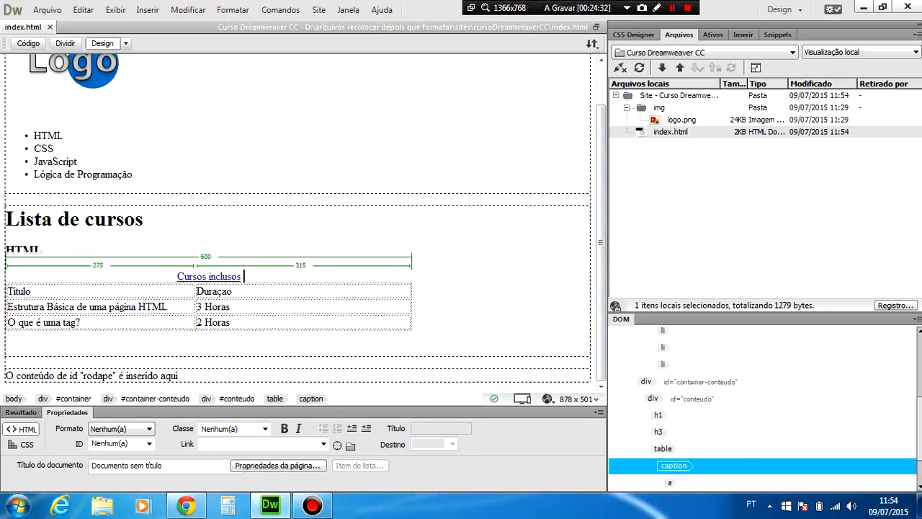
left_click(44, 250)
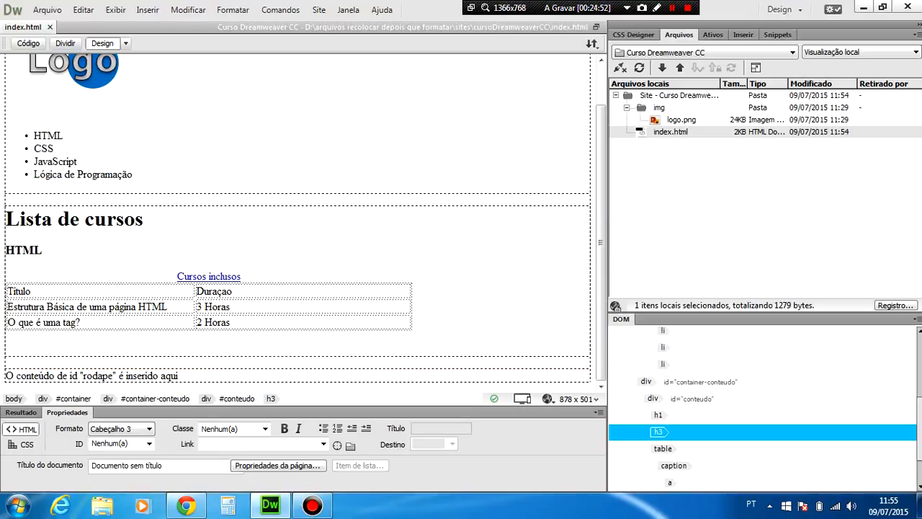
left_click_drag(185, 374, 4, 375)
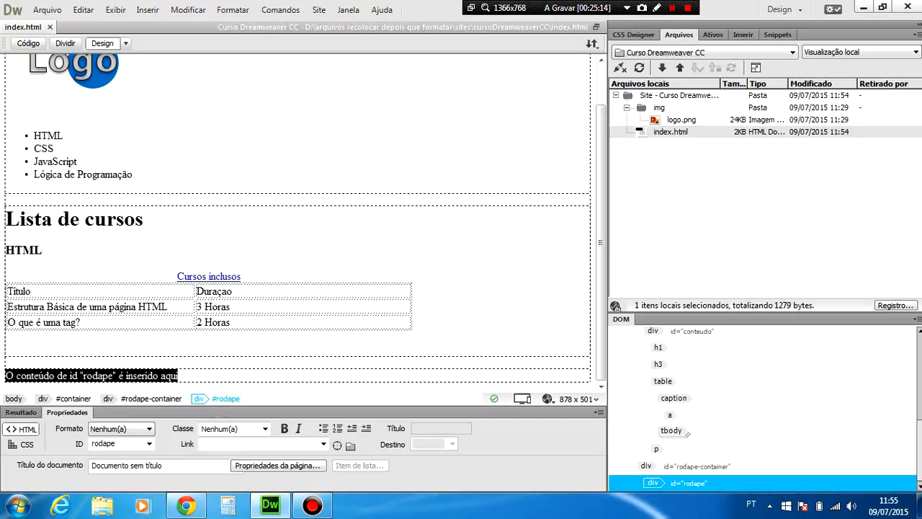
key("Delete")
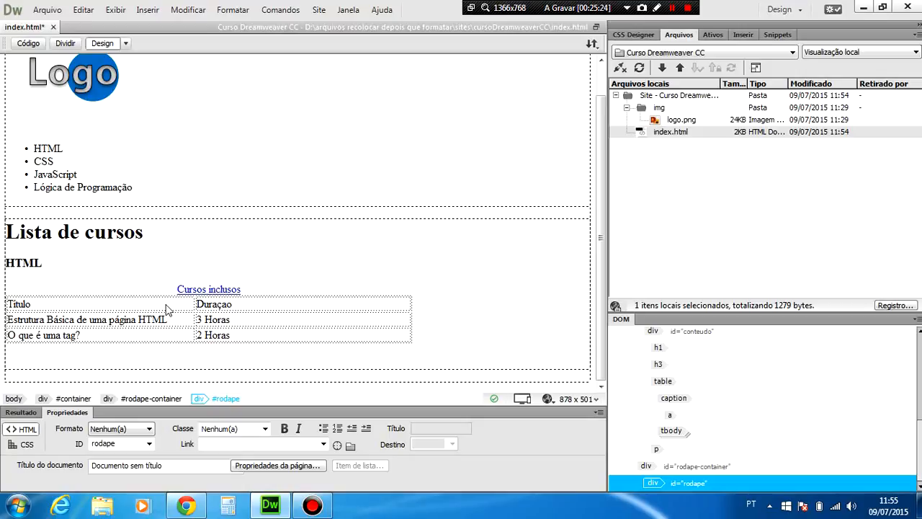
type("C")
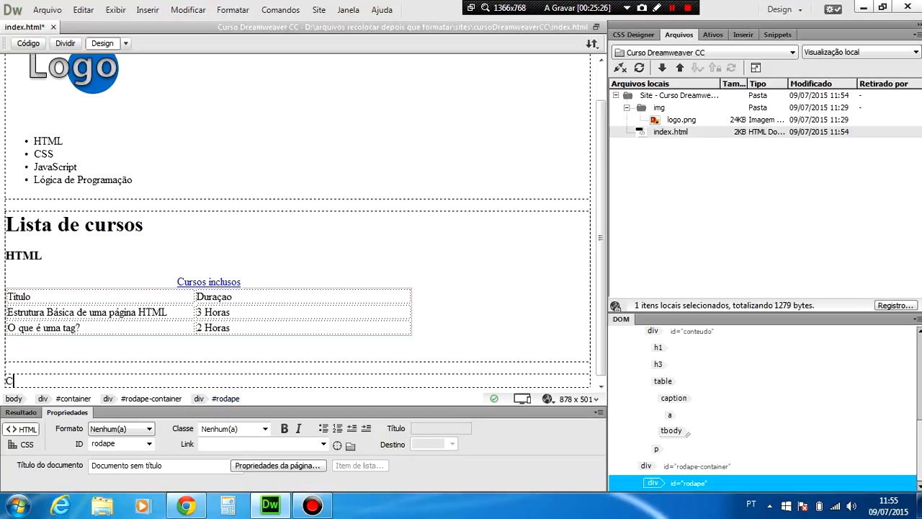
type("Uro")
key("BackSpace")
key("BackSpace")
key("BackSpace")
key("BackSpace")
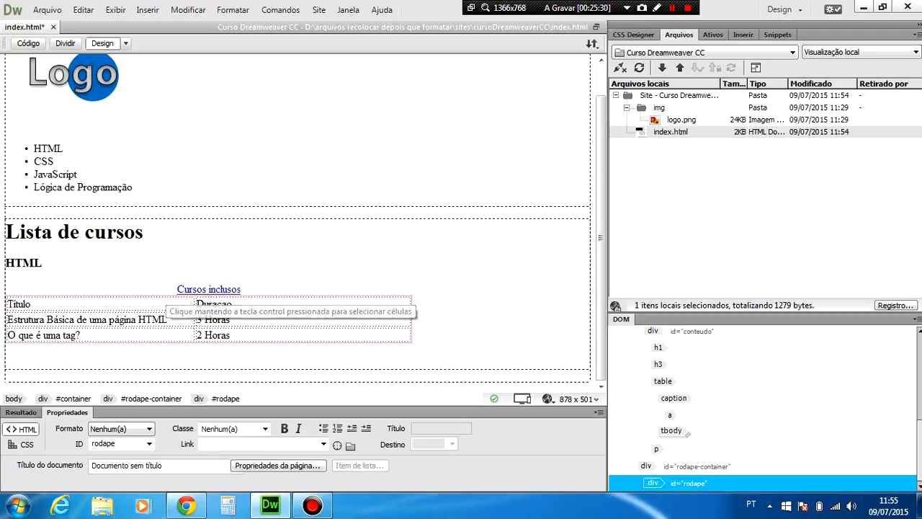
type("U")
key("BackSpace")
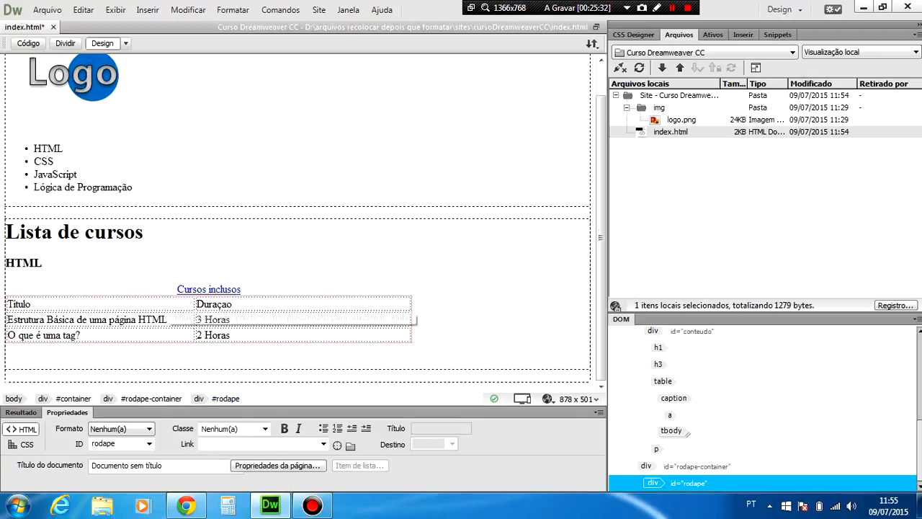
Enter "CURSO BÁSICO DE DREAMWEAVER CC" as the footer text in the rodape div.
type("CU")
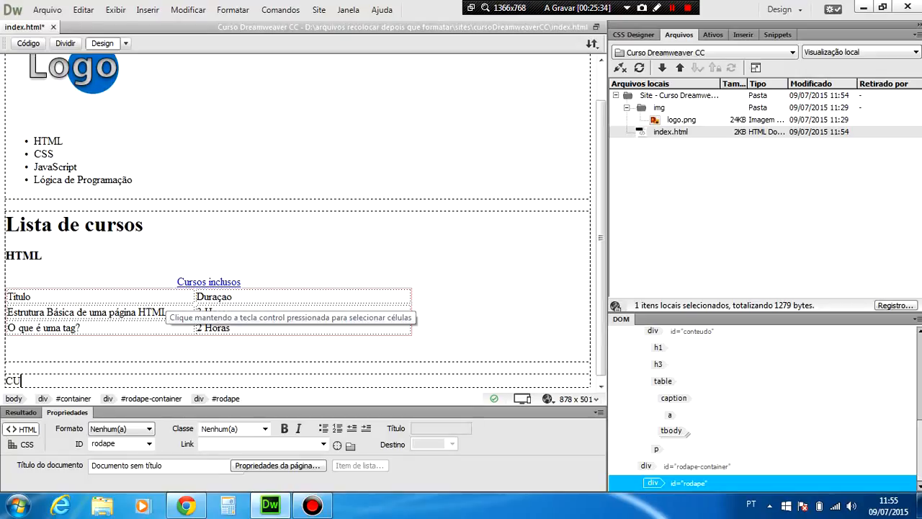
type("RSO BÁSICO ")
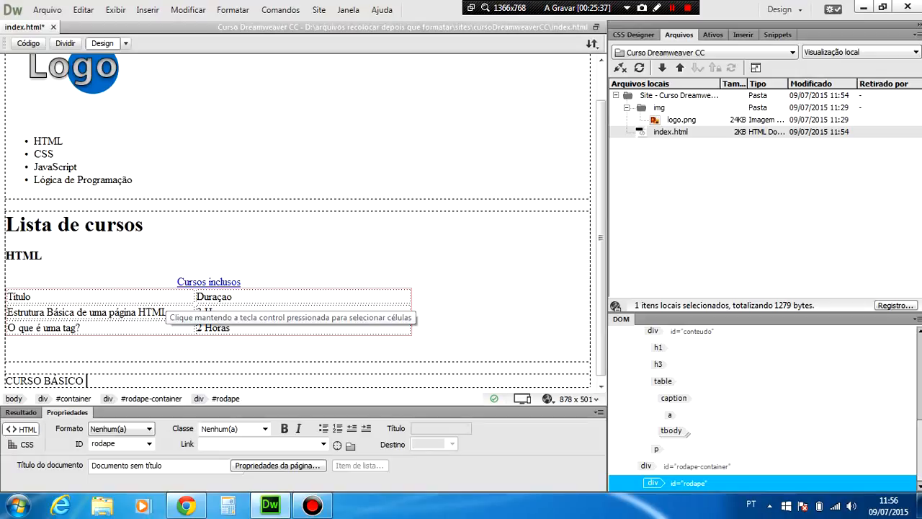
type("DE DREAM")
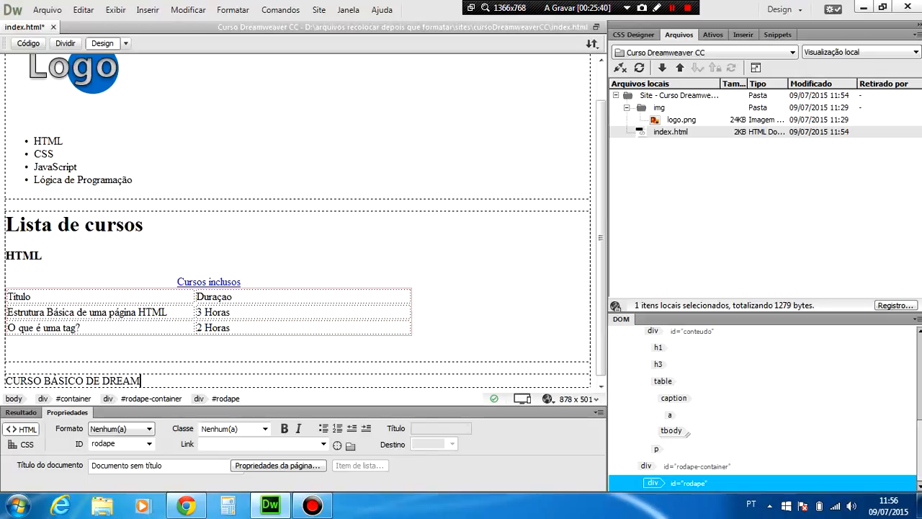
type("WEAVER CC")
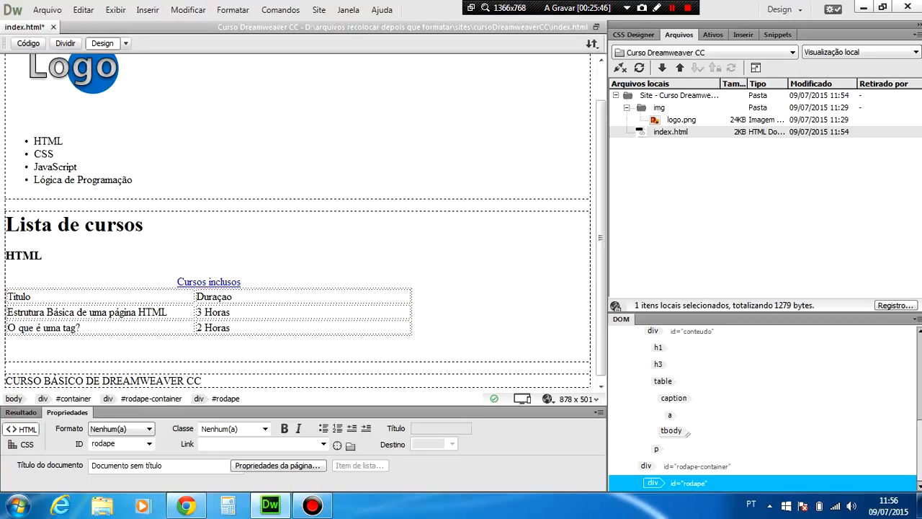
Turn the footer text into a paragraph by starting an empty paragraph after it and removing the empty one.
key("Return")
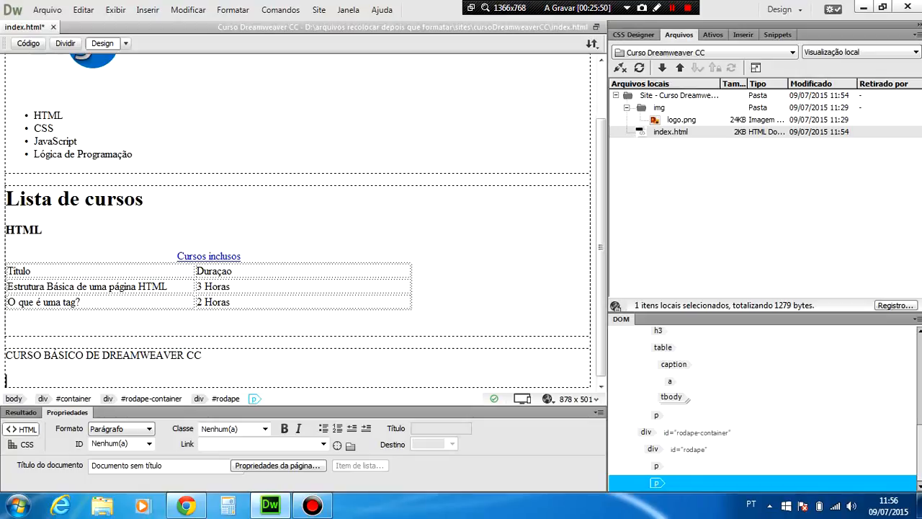
key("BackSpace")
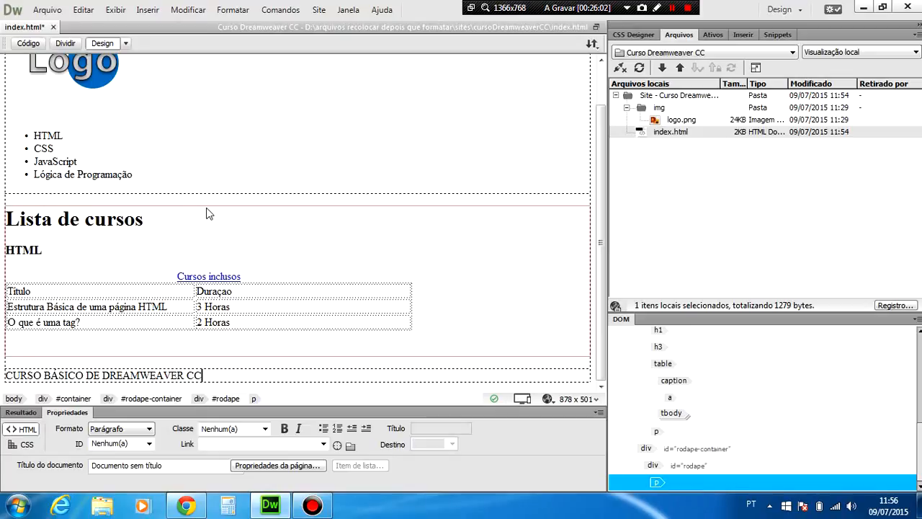
key("Return")
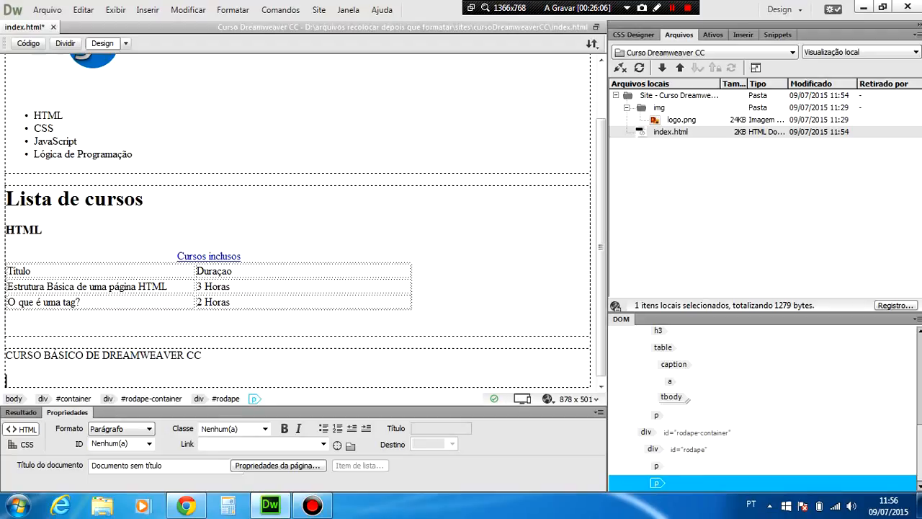
key("BackSpace")
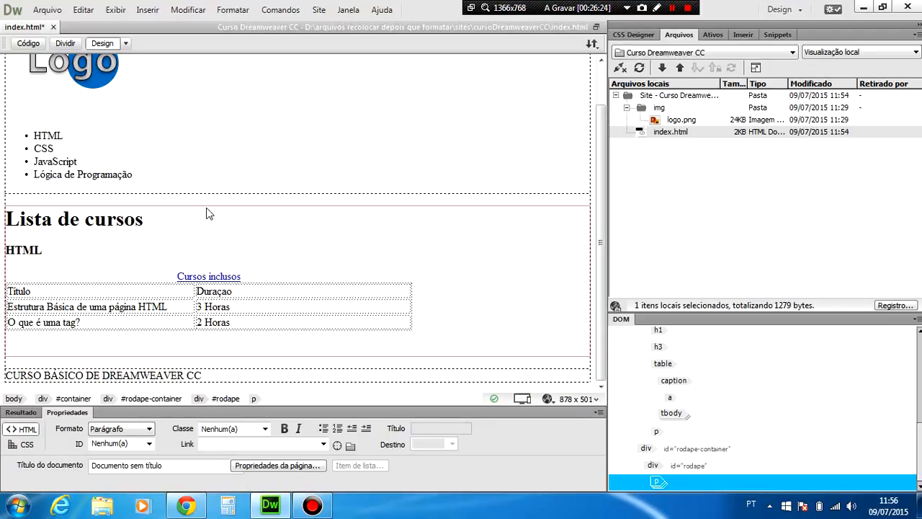
Convert the footer paragraph into an unordered list (Lista não-ordenada) and undo the conversion.
scroll(207, 213, "down", 1)
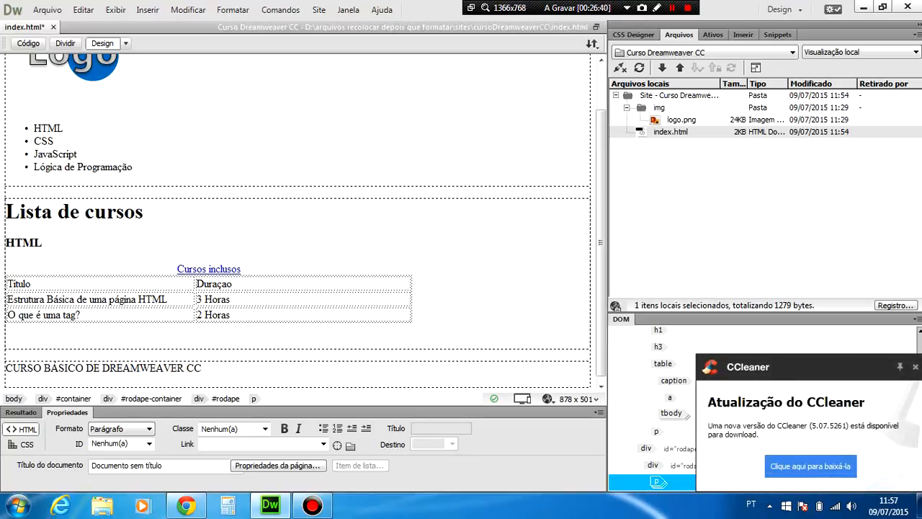
left_click(140, 10)
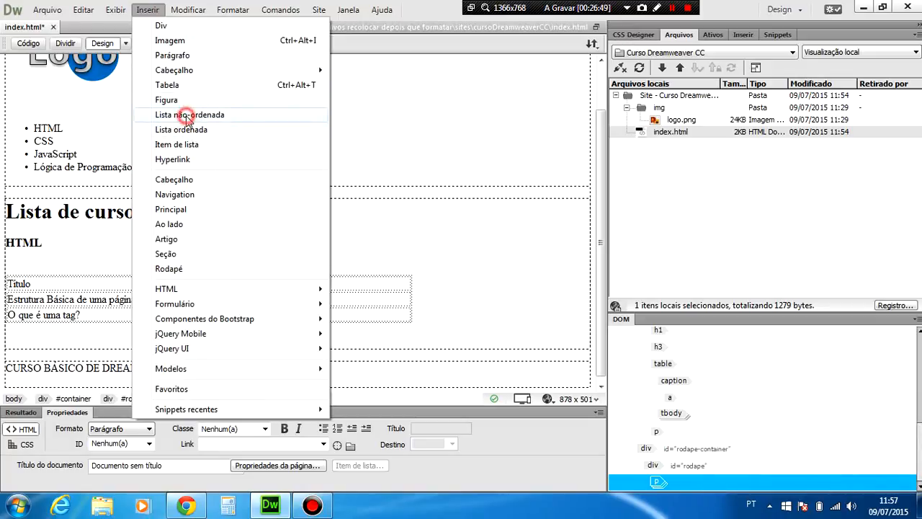
left_click(186, 117)
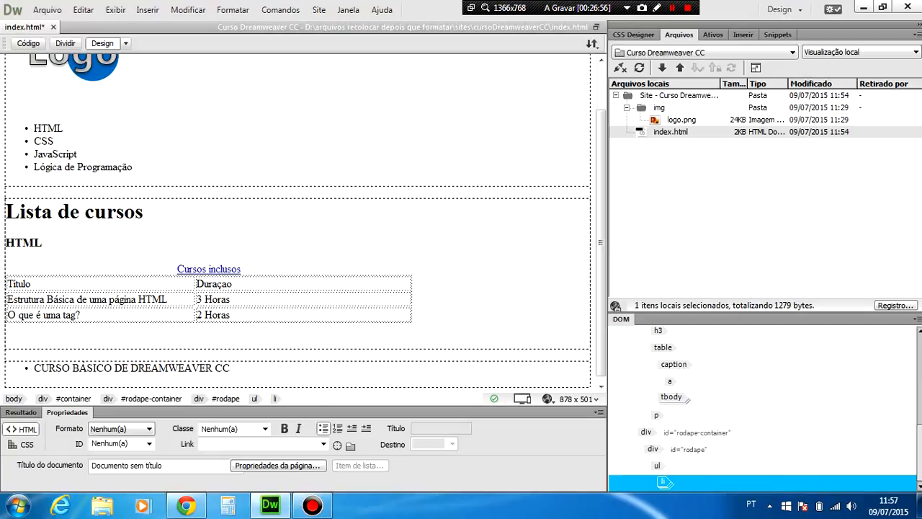
key("ctrl+z")
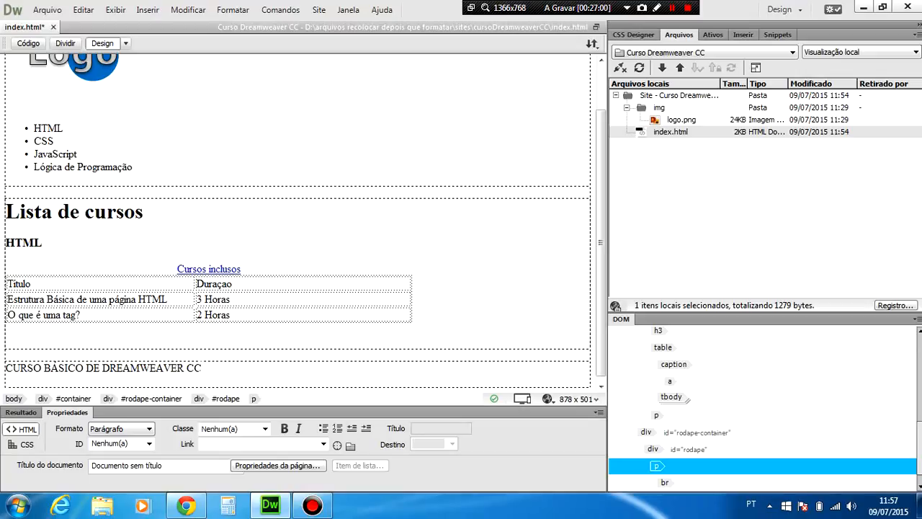
Try inserting an unordered list (Lista não-ordenada) after the footer text, inspect its ul and li tags, and undo the insertion.
left_click(203, 367)
left_click(253, 398)
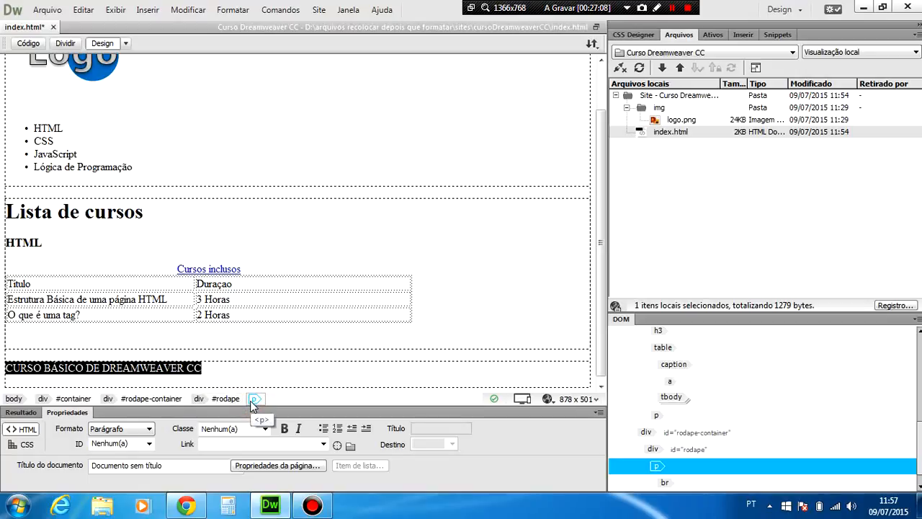
left_click(223, 371)
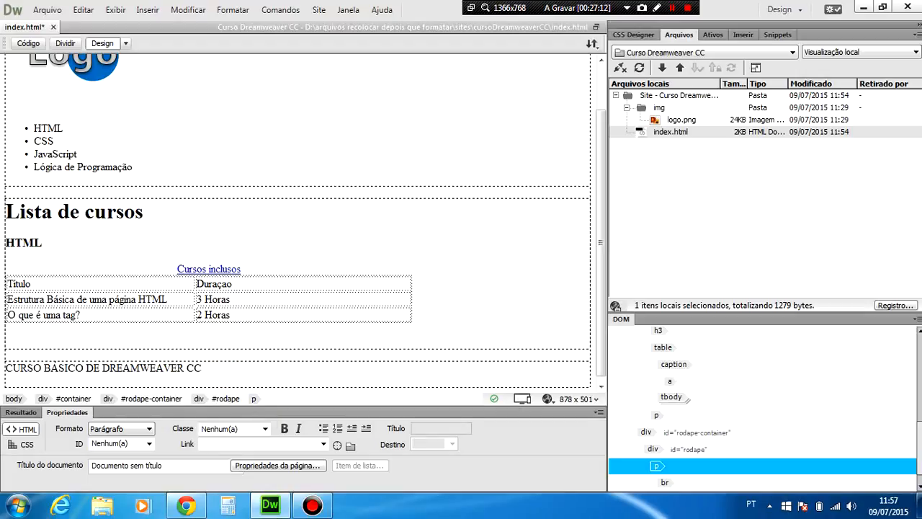
key("Return")
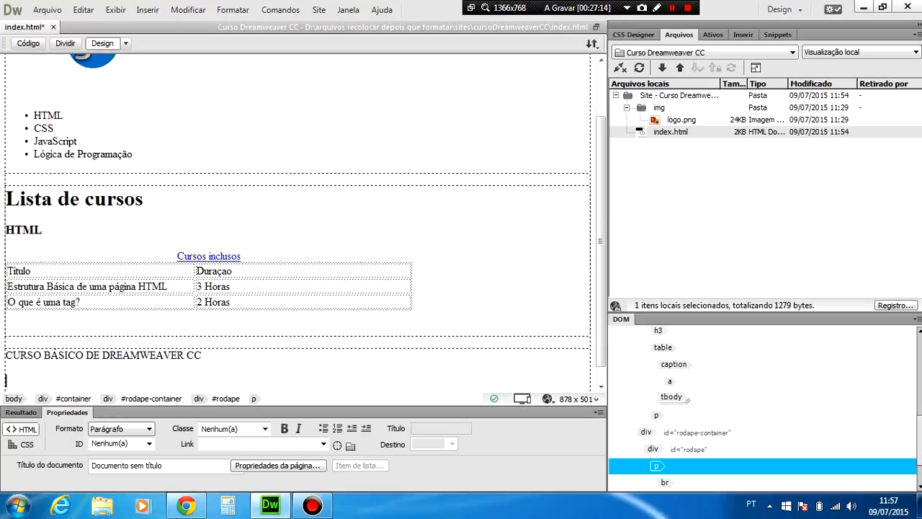
left_click(148, 10)
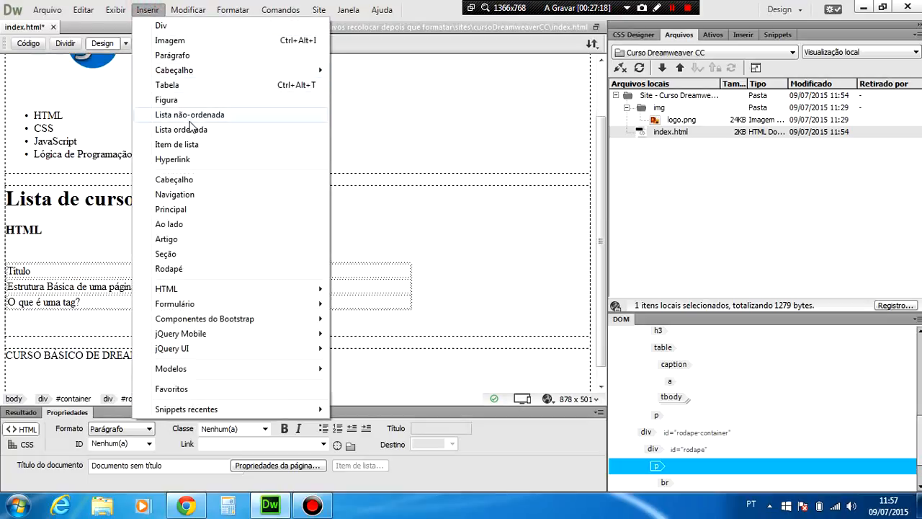
left_click(186, 116)
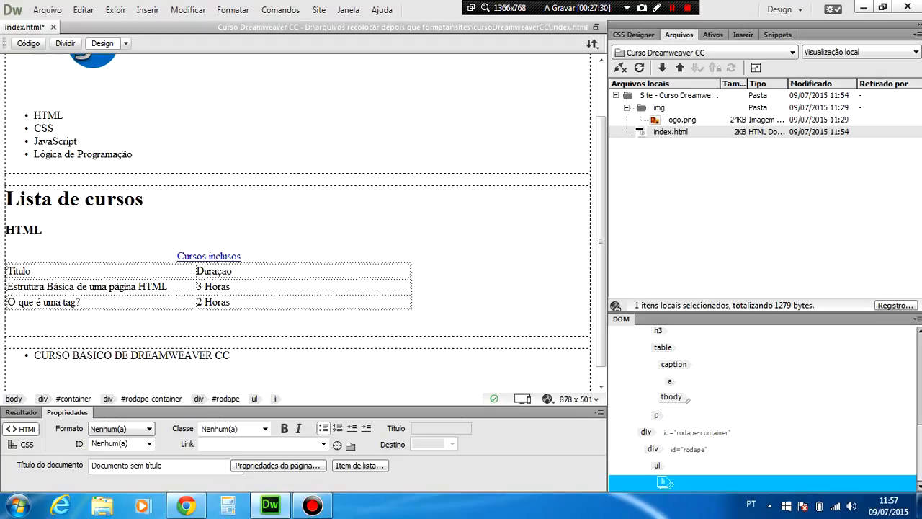
left_click(254, 399)
left_click(273, 400)
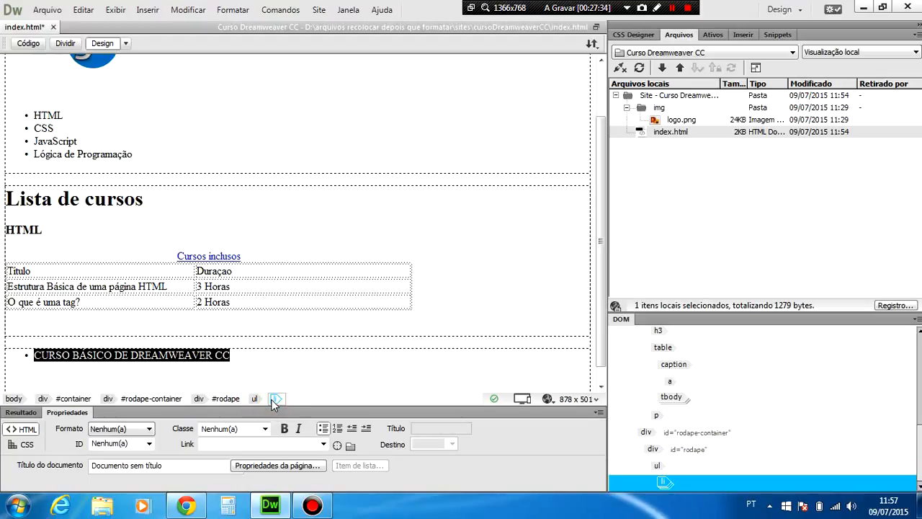
left_click(256, 399)
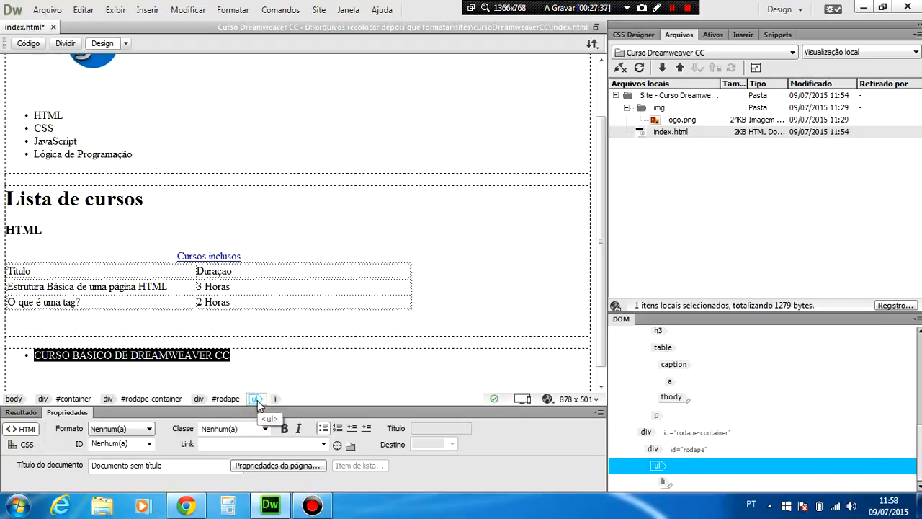
key("ctrl+z")
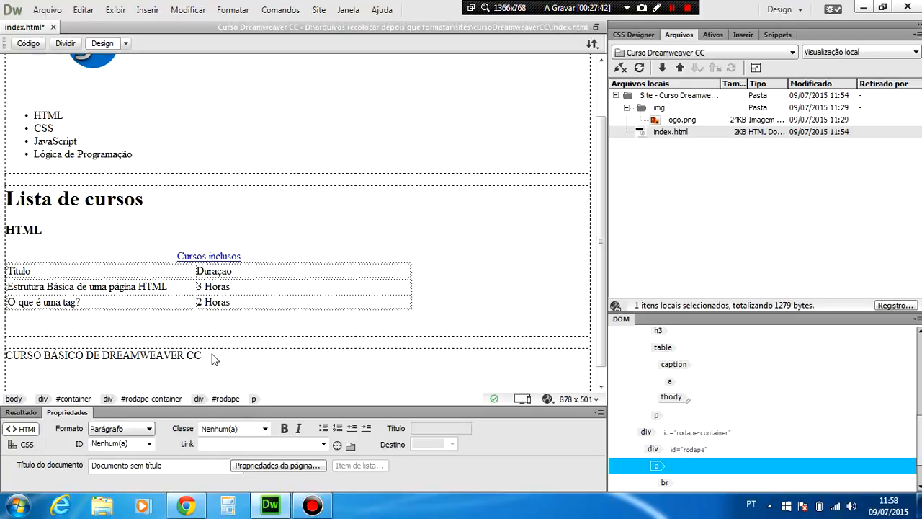
left_click(254, 399)
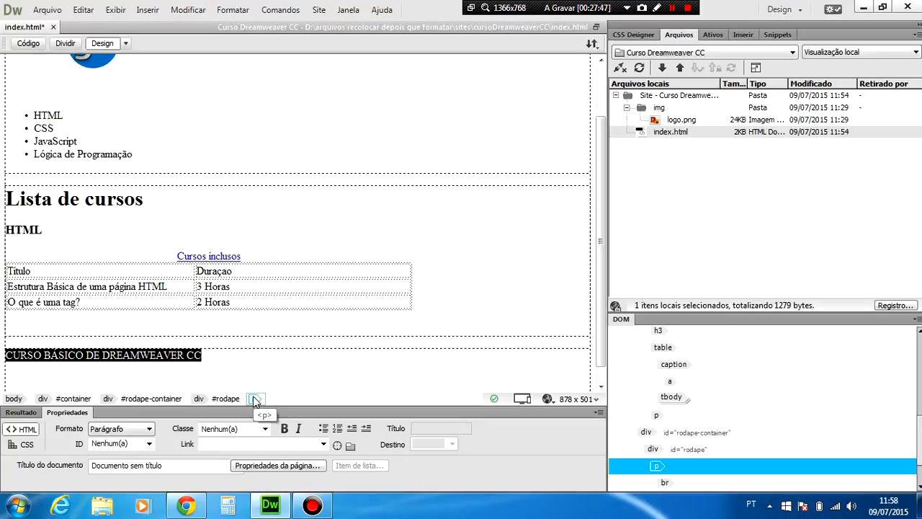
left_click(254, 399)
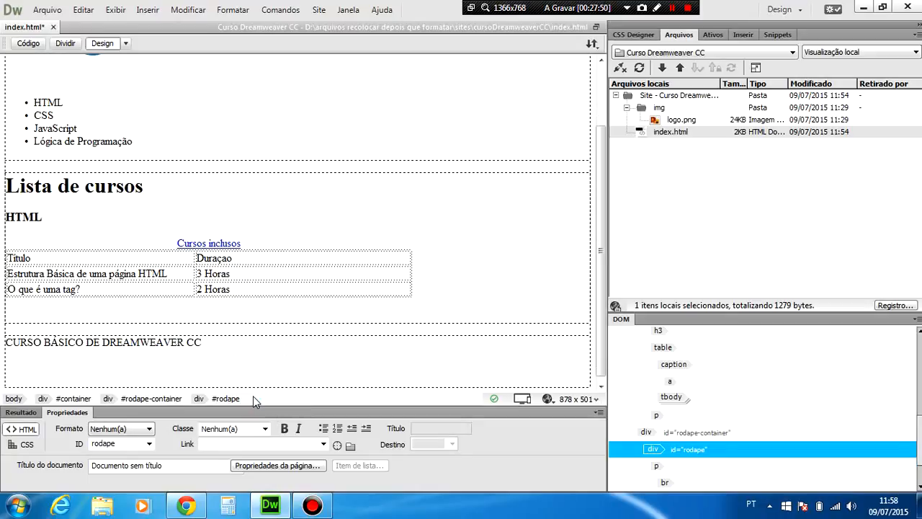
key("ctrl+z")
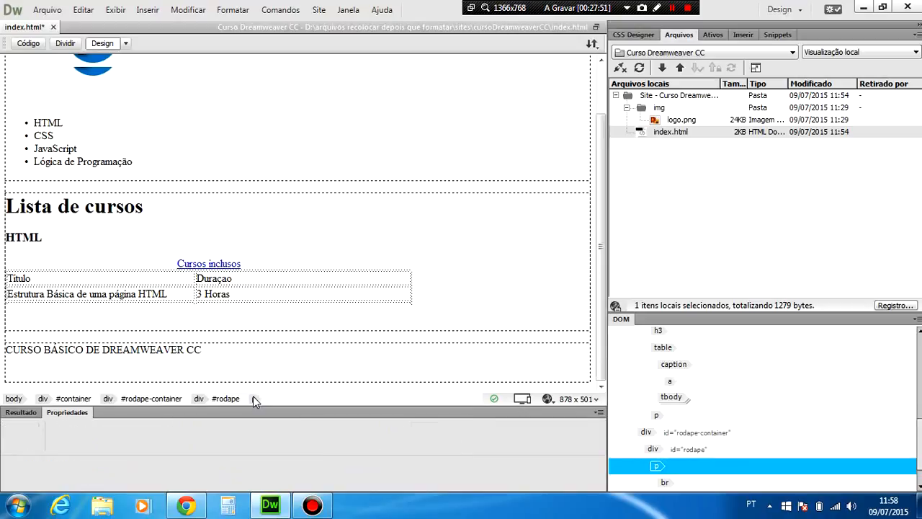
Start a new paragraph below the footer text and turn it into an unordered list with HTML as the first item.
key("Return")
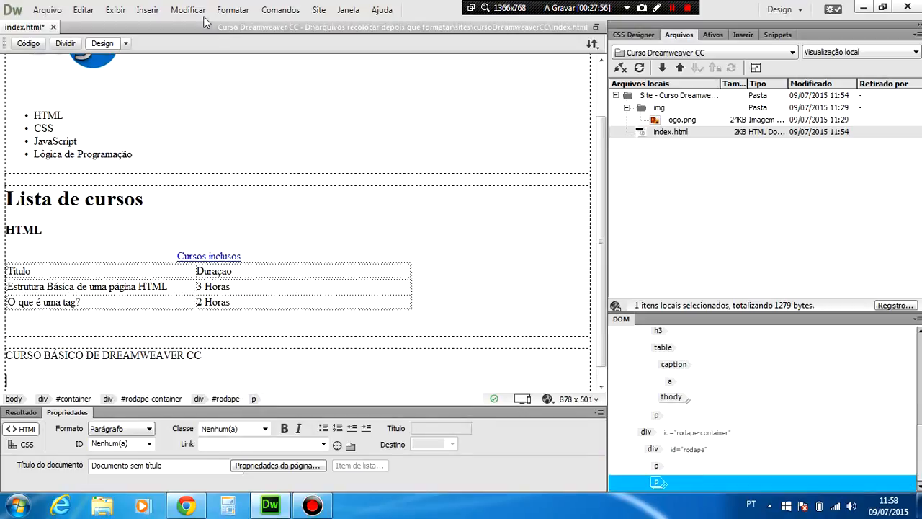
left_click(149, 12)
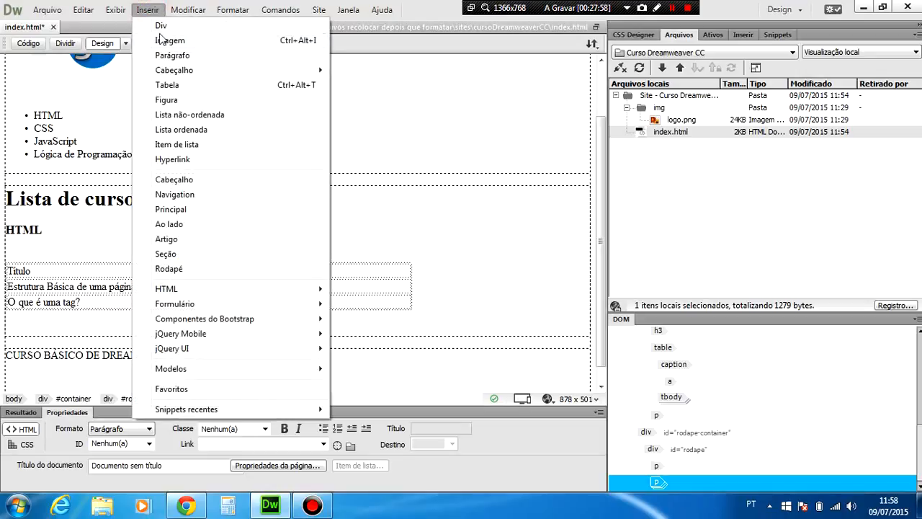
left_click(185, 116)
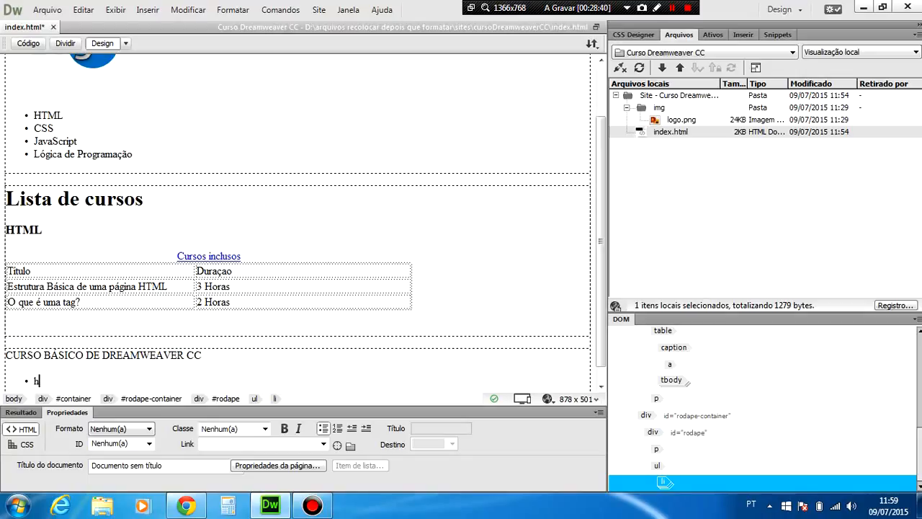
type("HY")
key("BackSpace")
type("T")
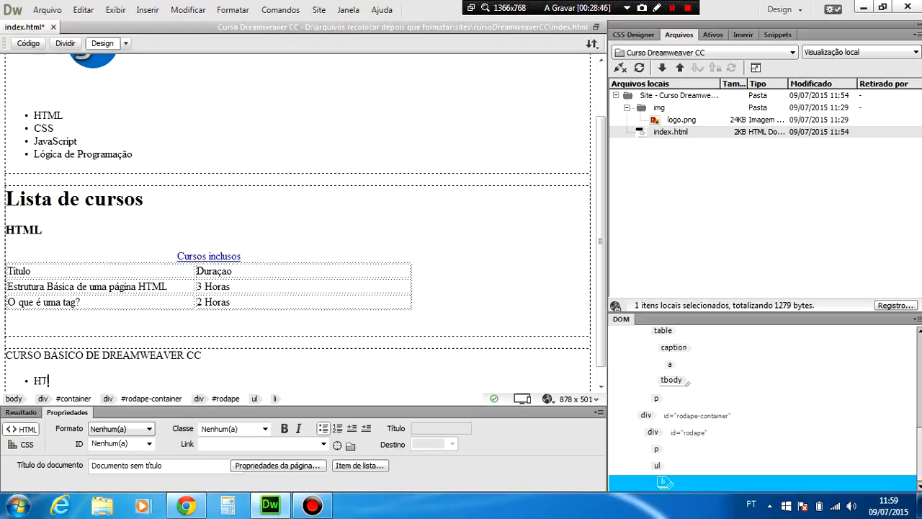
type("ML")
key("Return")
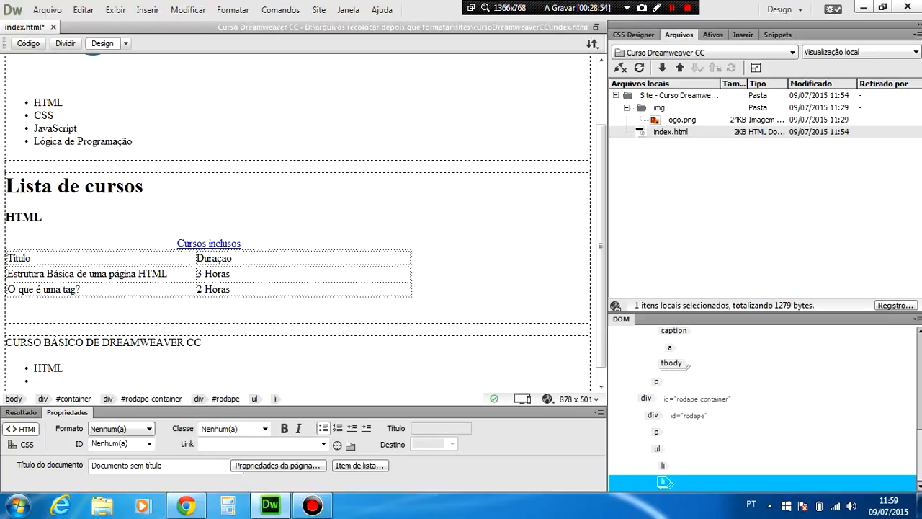
Add CSS and Javascript as the second and third items of the footer list.
type("CC")
key("BackSpace")
type("SS")
key("Return")
type("Java")
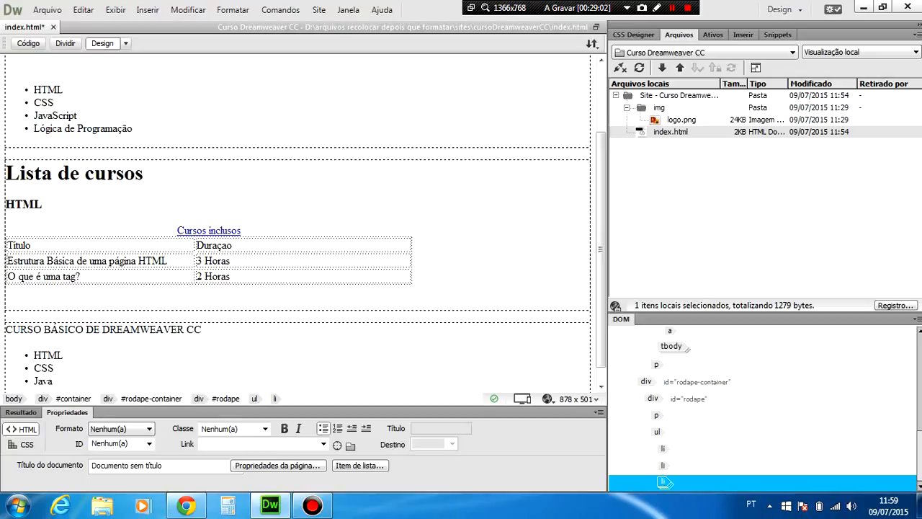
key("BackSpace")
type("script")
Add "Lógica de Programação" as the fourth item of the footer list.
key("Return")
type("Lógica de Progra")
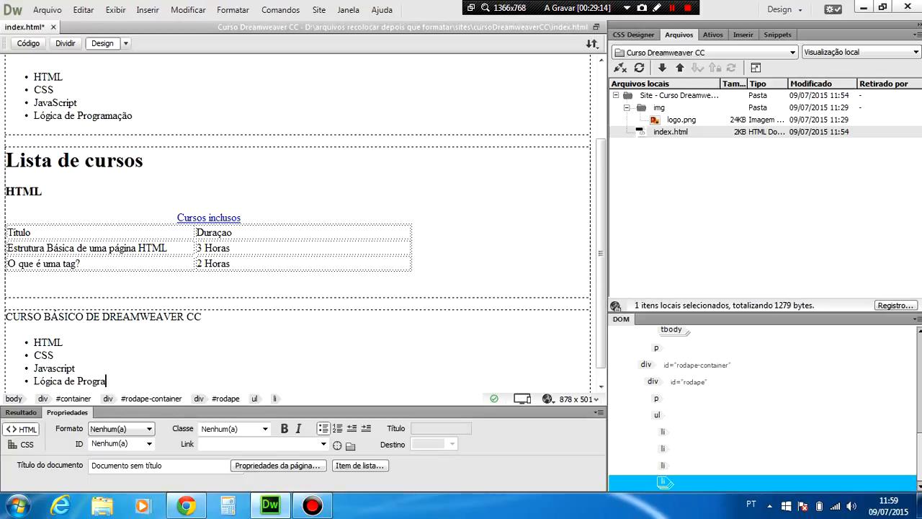
type("mação")
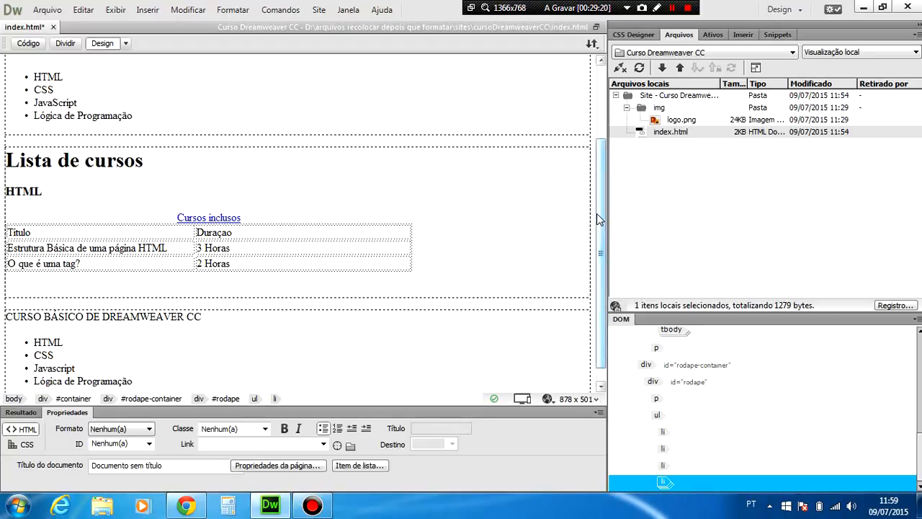
Look over the page from the logo to the footer list and save all open documents.
scroll(598, 220, "up", 2)
scroll(598, 220, "down", 2)
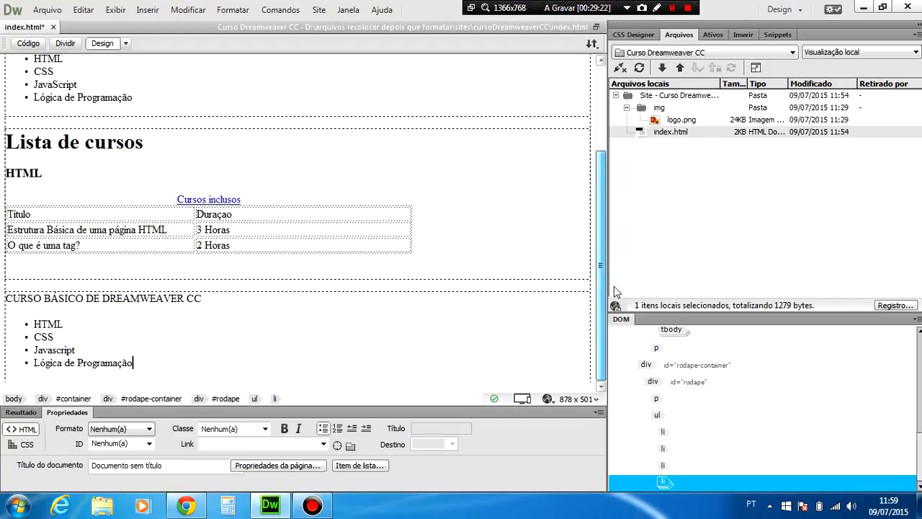
scroll(597, 214, "up", 2)
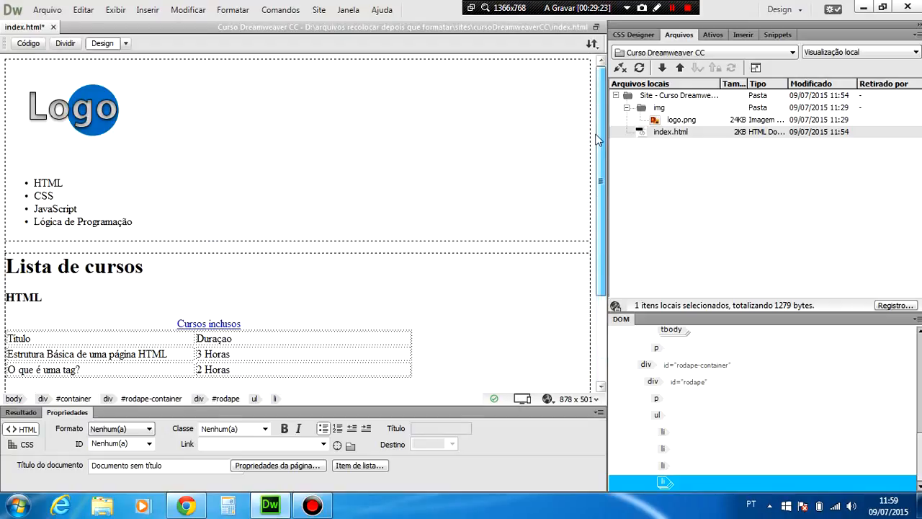
scroll(593, 217, "down", 2)
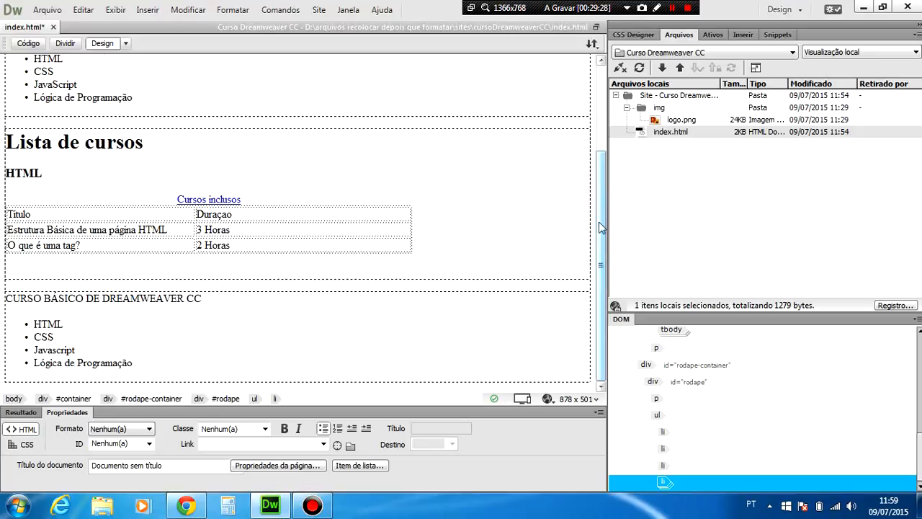
scroll(598, 216, "up", 2)
scroll(598, 108, "down", 2)
scroll(598, 123, "up", 2)
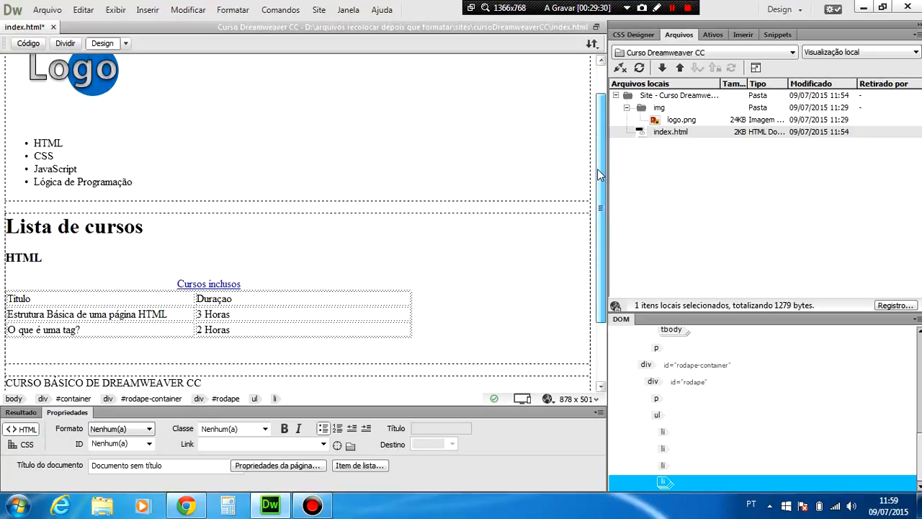
left_click(46, 12)
left_click(93, 135)
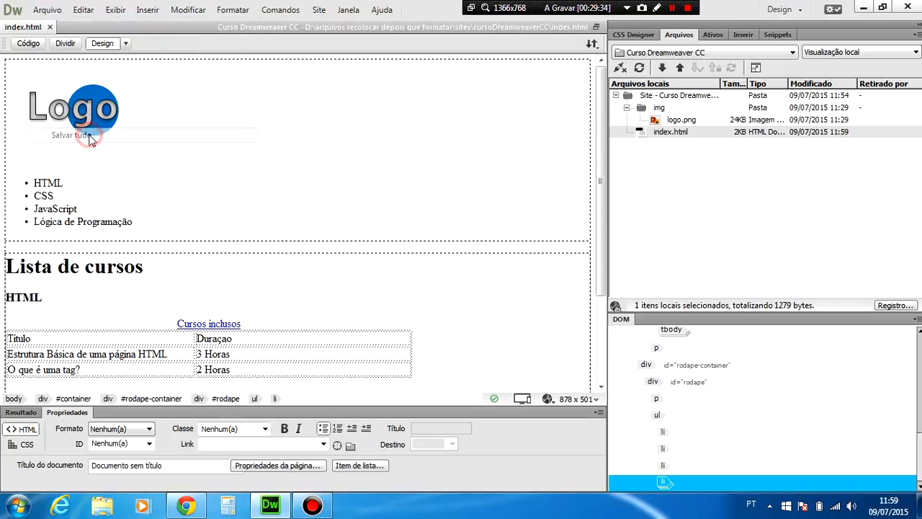
Preview index.html in the Chrome browser and reload the page to load the saved footer content.
left_click(601, 186)
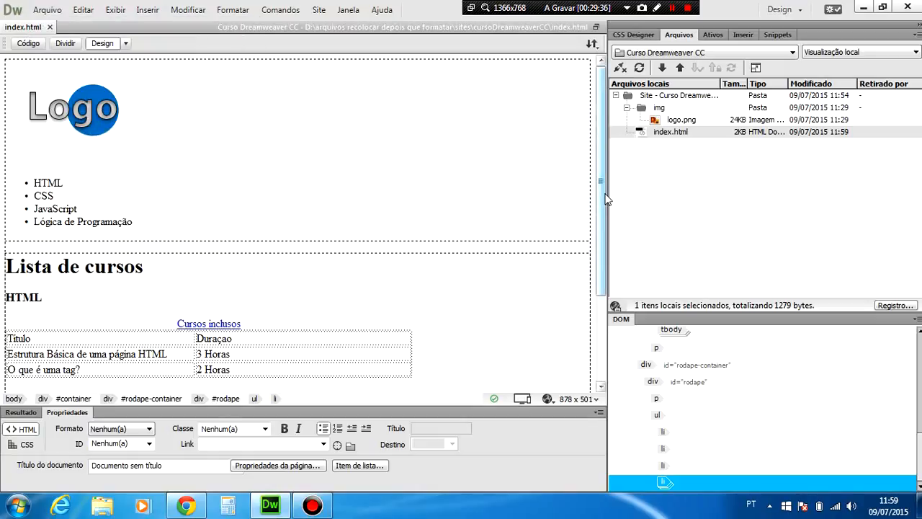
left_click_drag(601, 186, 591, 325)
key("F12")
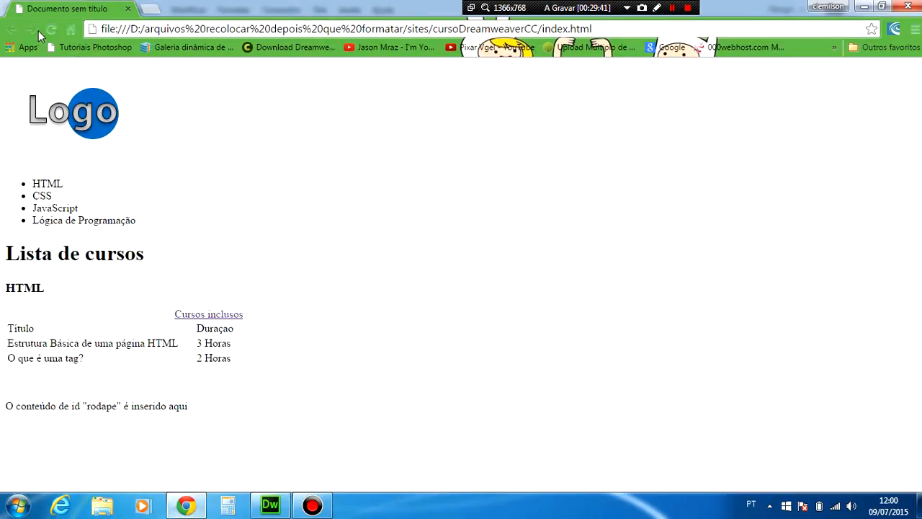
left_click(49, 30)
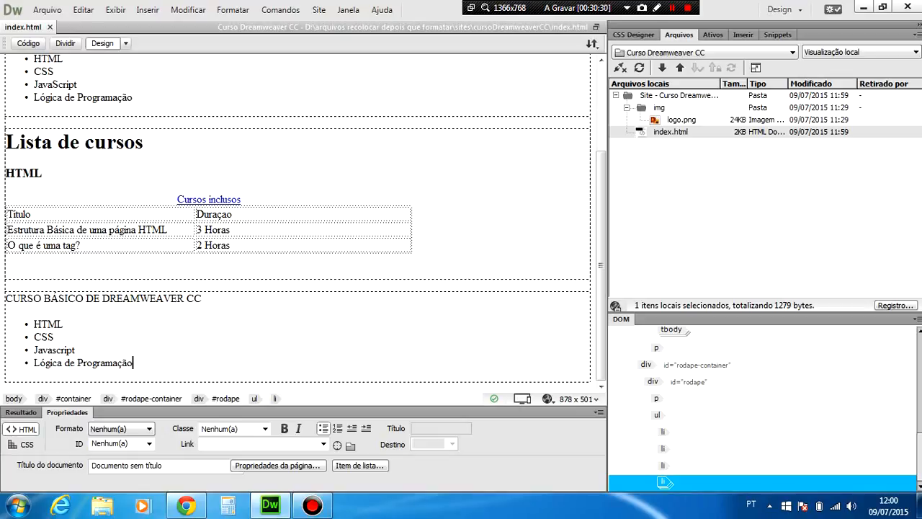
Display the CSS Designer for the index.html page.
left_click(651, 40)
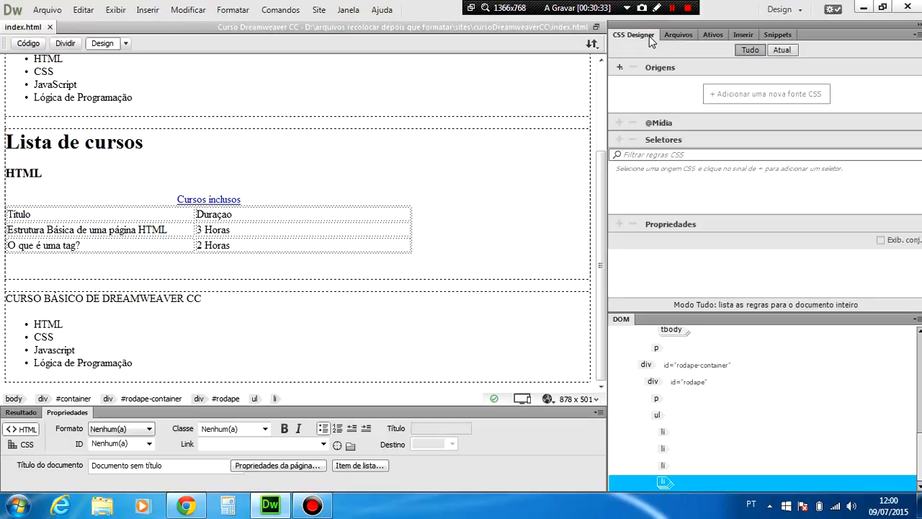